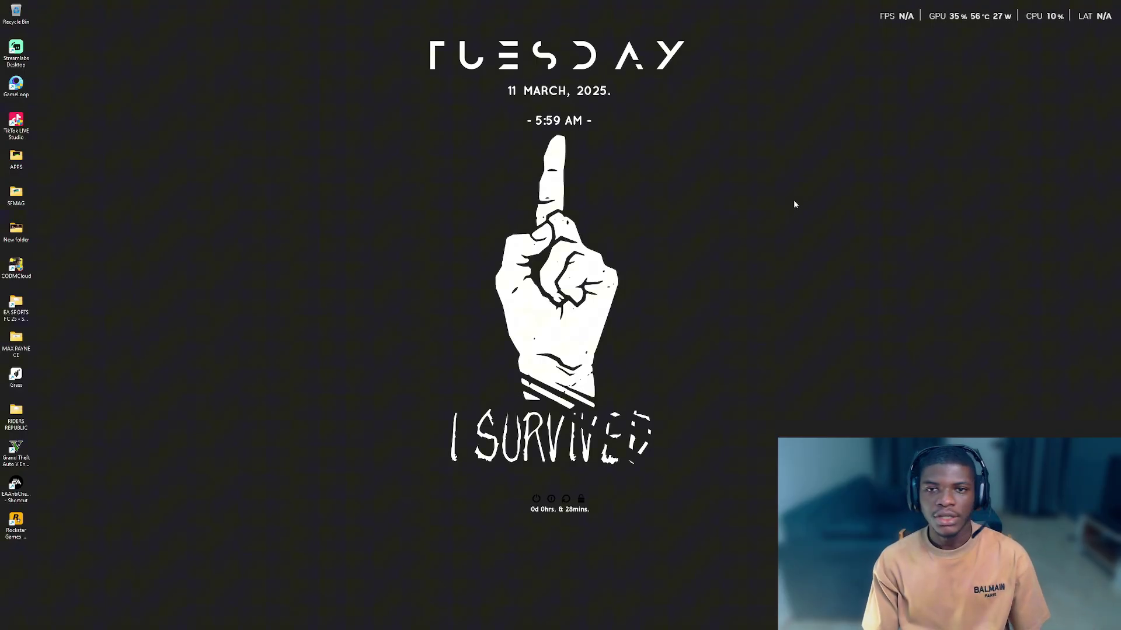
right_click(806, 221)
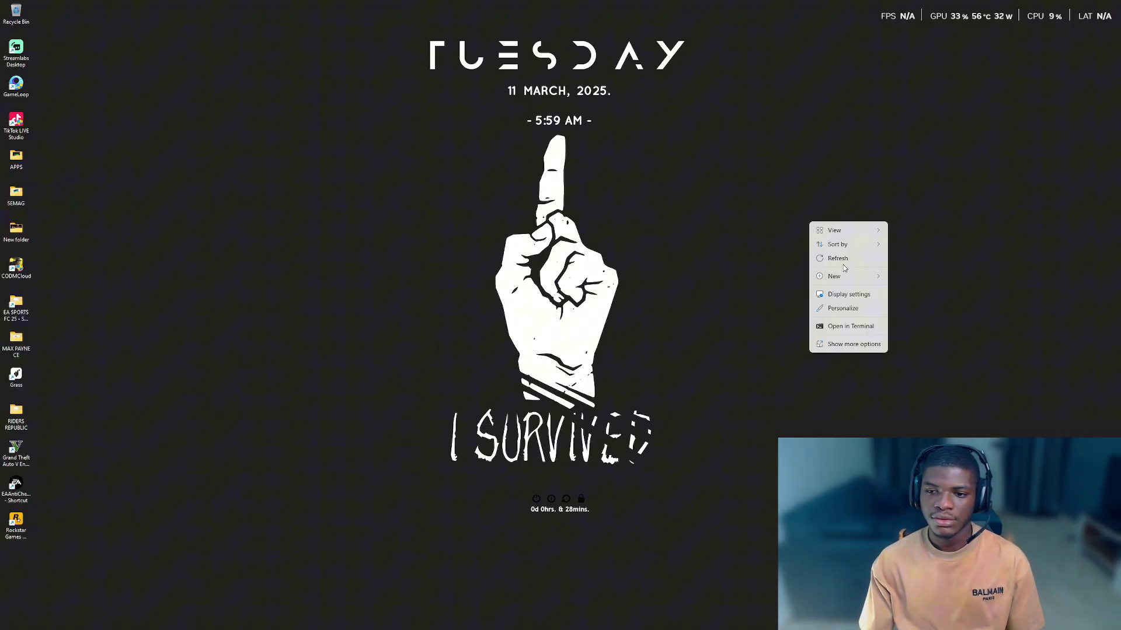
right_click(793, 281)
right_click(790, 279)
left_click(834, 312)
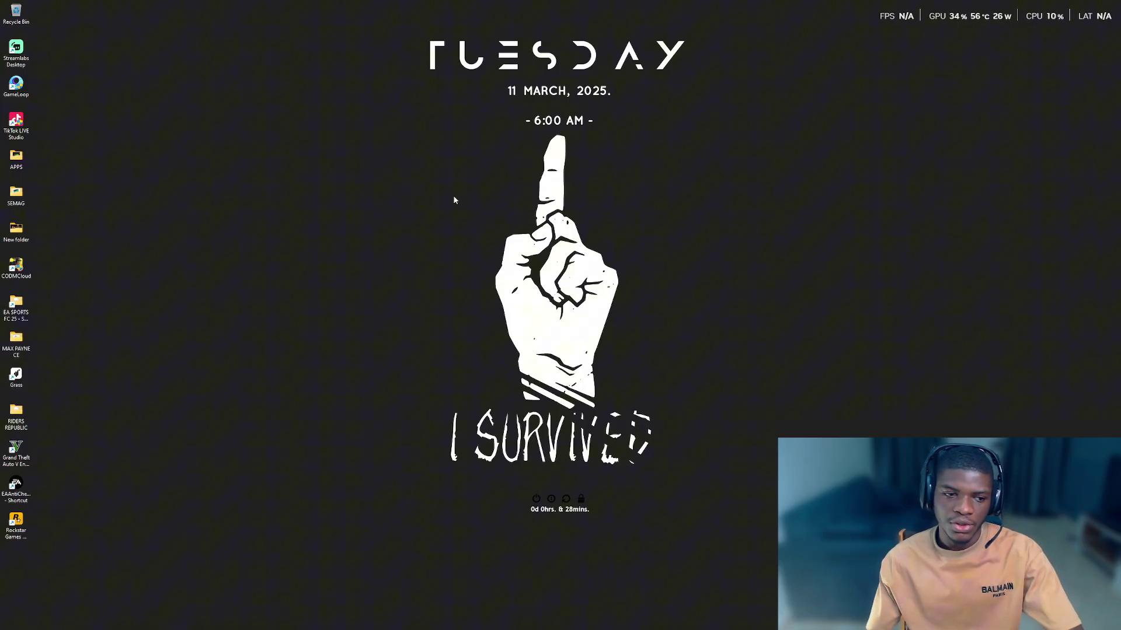
right_click(693, 192)
left_click(743, 170)
right_click(743, 168)
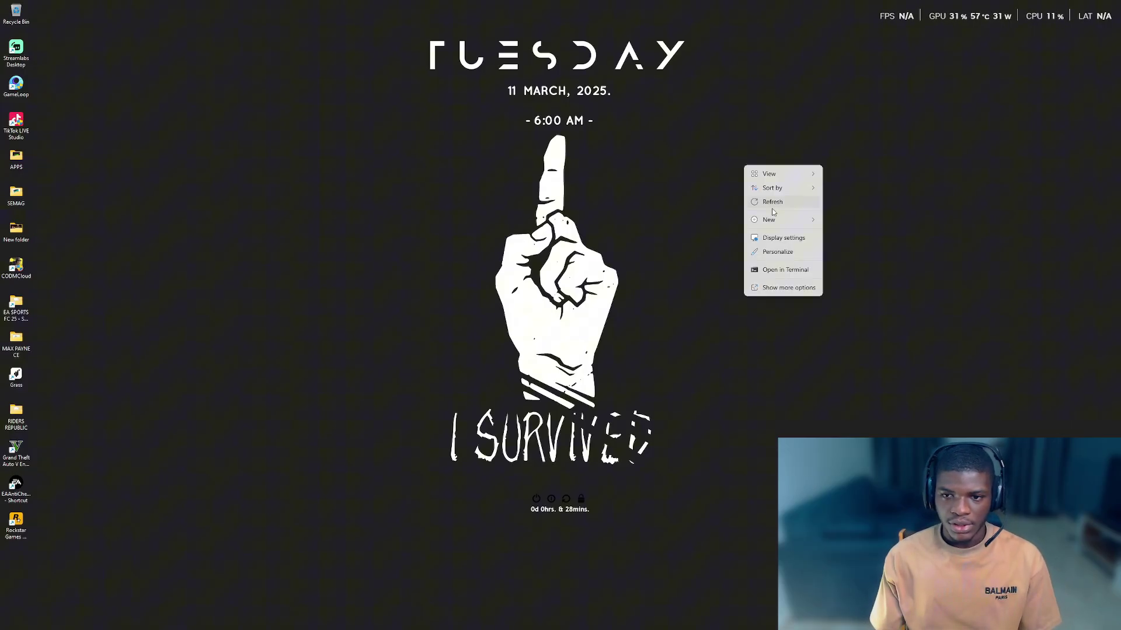
left_click(766, 200)
right_click(708, 293)
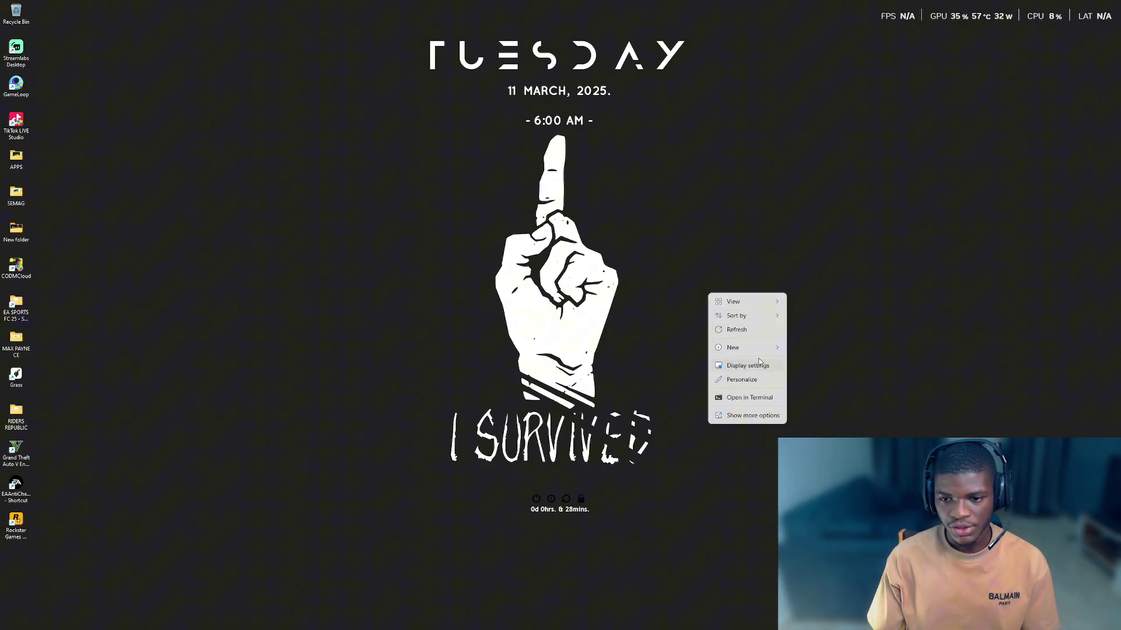
left_click(768, 395)
right_click(773, 404)
left_click(768, 326)
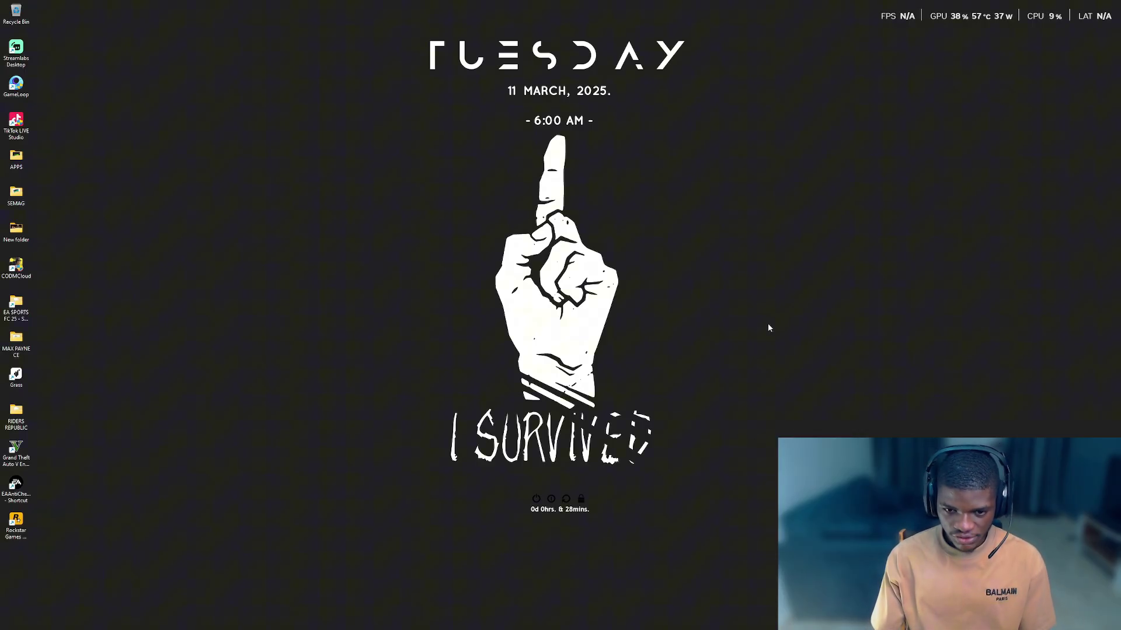
right_click(768, 325)
left_click(794, 377)
right_click(792, 375)
left_click(816, 411)
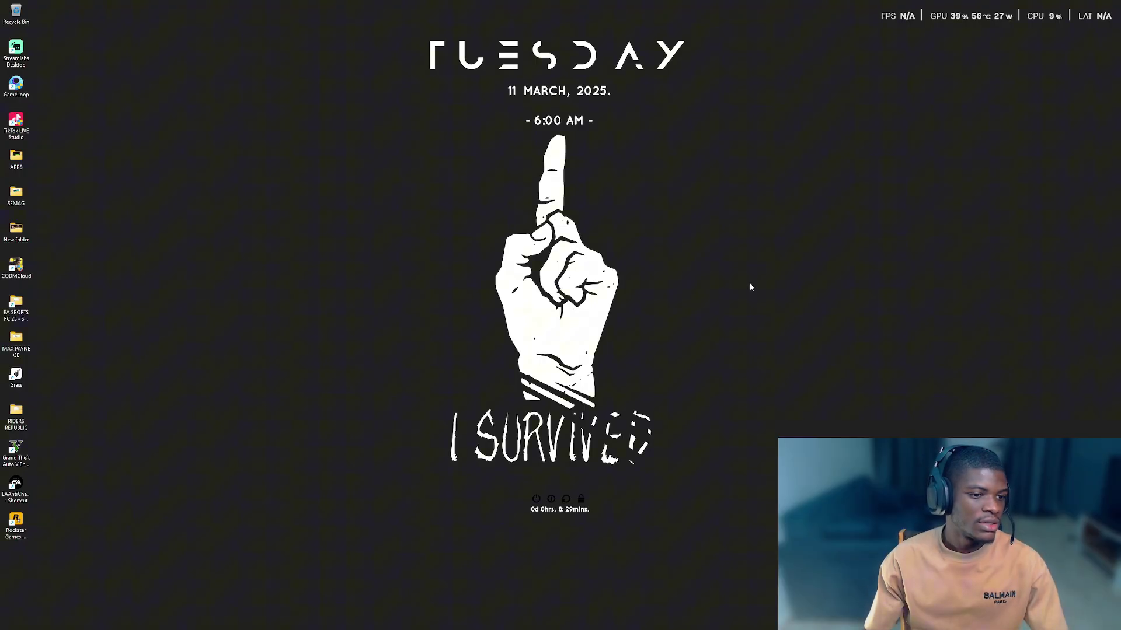
right_click(708, 234)
left_click(729, 270)
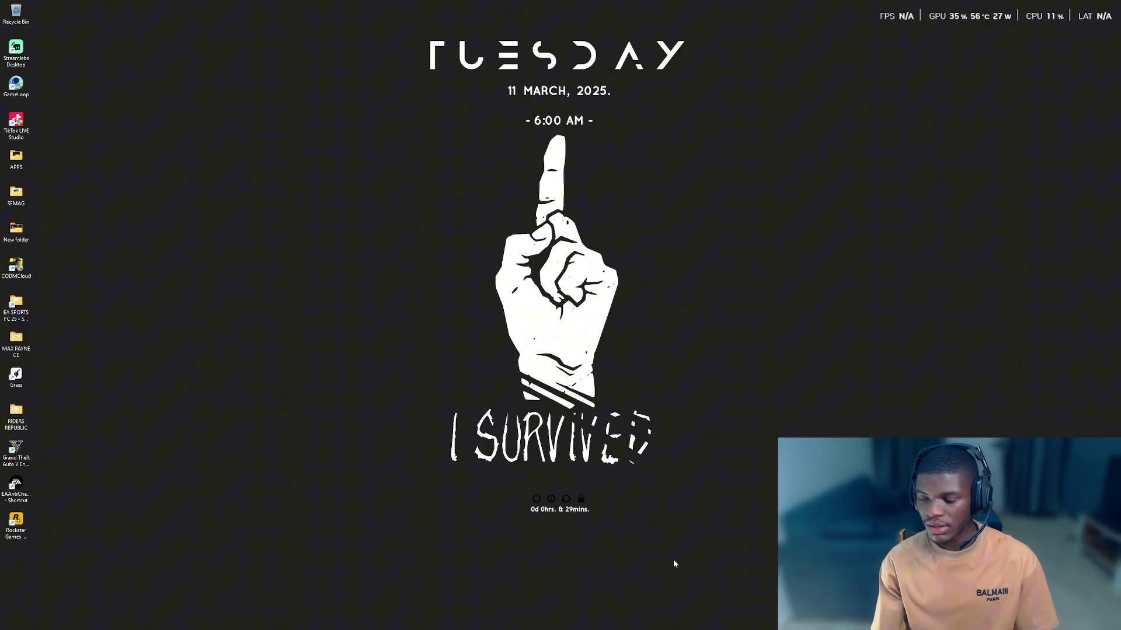
Switch to Steam and open the properties of EA SPORTS FC 25 from the library.
left_click(560, 620)
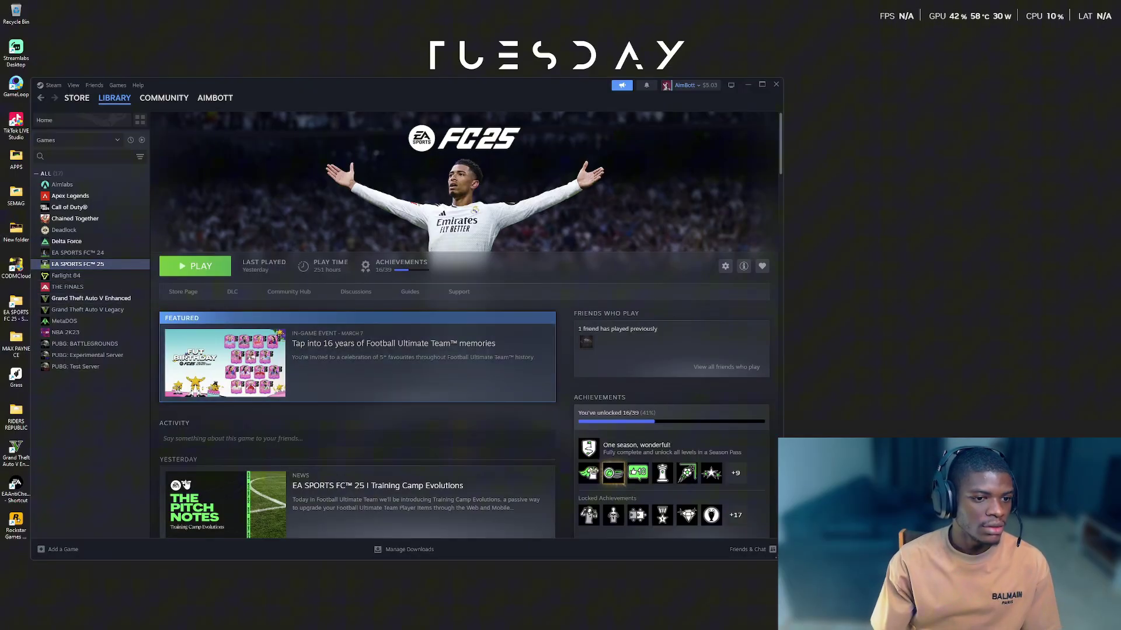
right_click(98, 265)
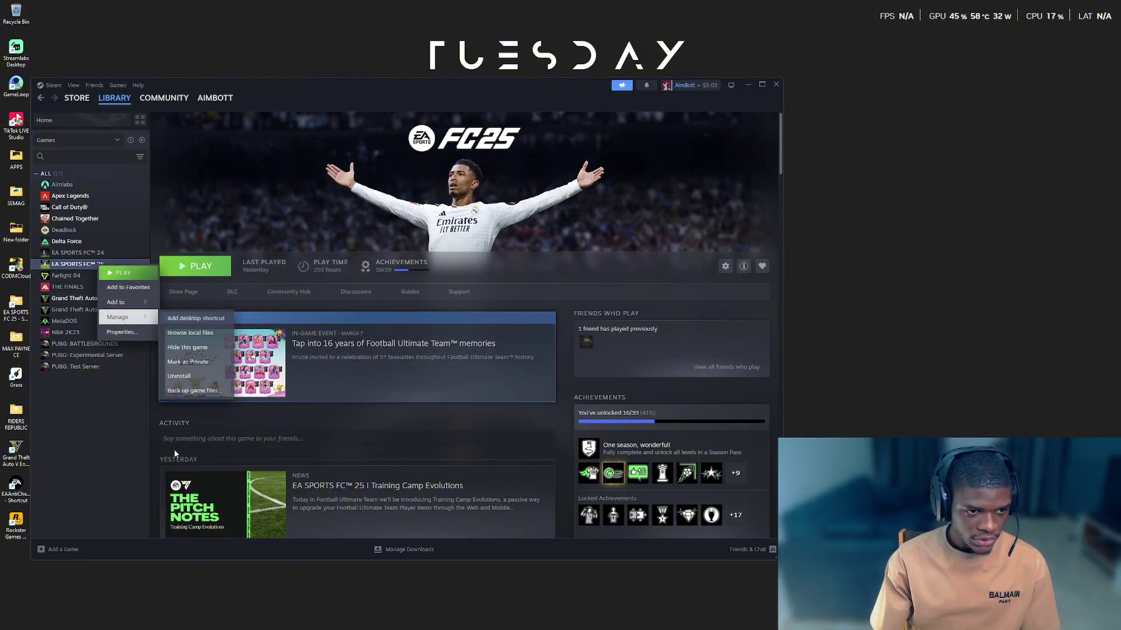
right_click(73, 269)
left_click(115, 99)
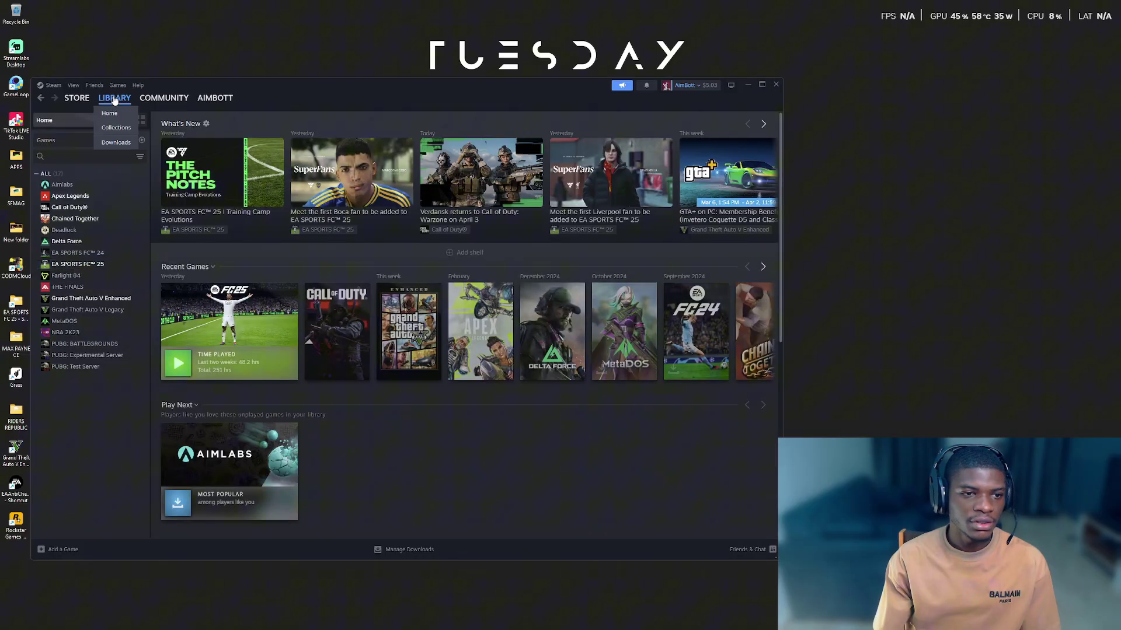
right_click(90, 268)
left_click(110, 327)
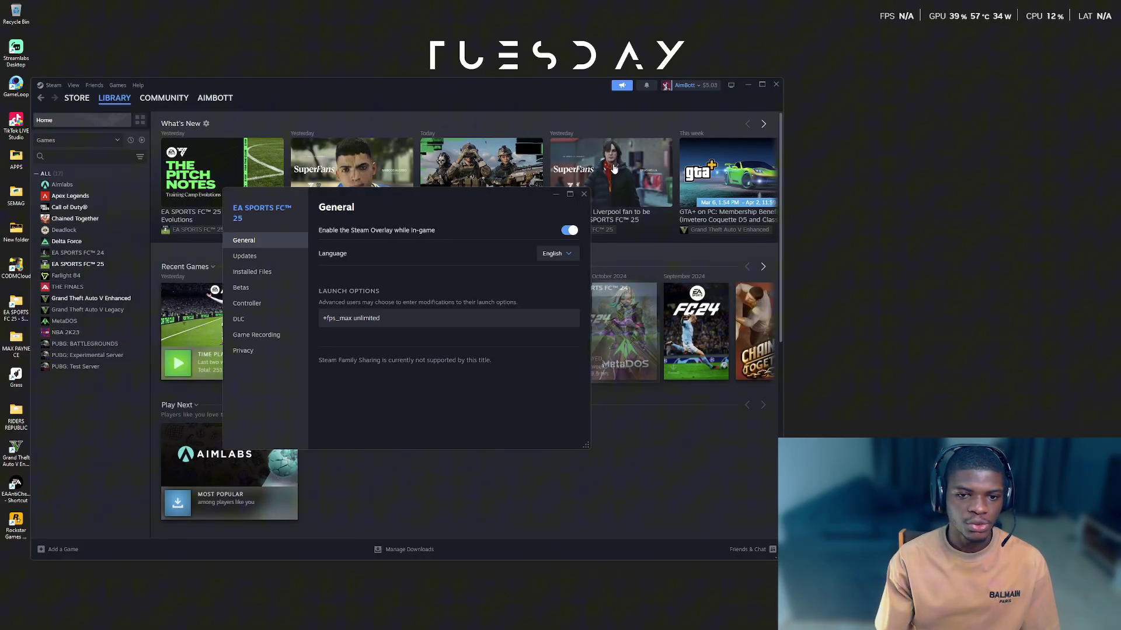
Browse to the installed files of EA SPORTS FC 25 and enlarge the folder window to show more files.
left_click(272, 273)
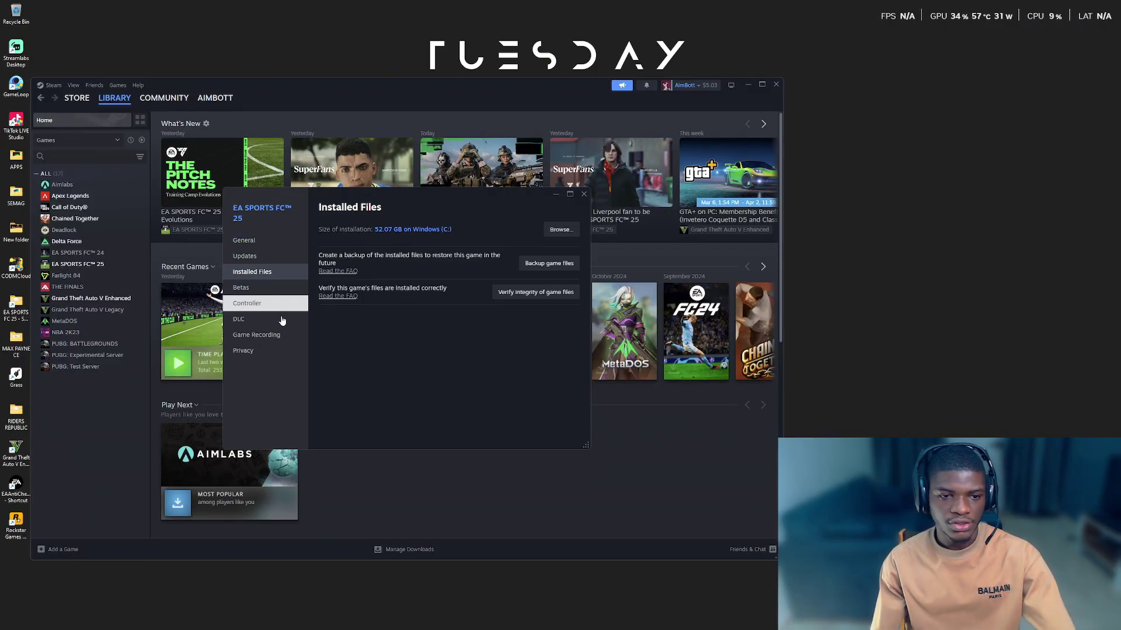
left_click(558, 230)
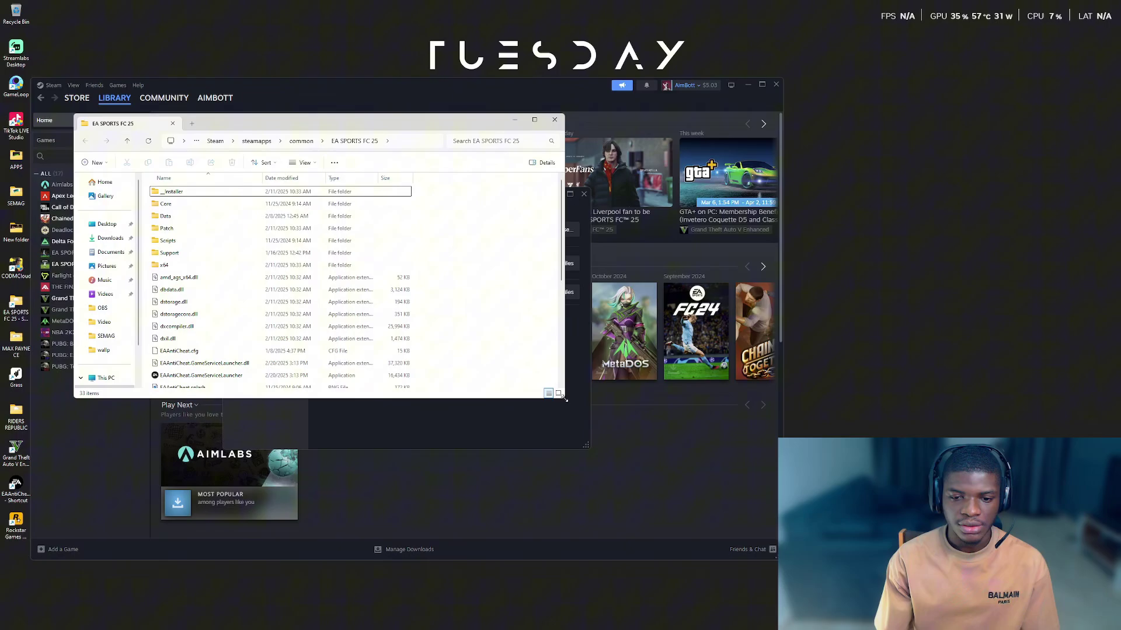
left_click_drag(564, 397, 772, 579)
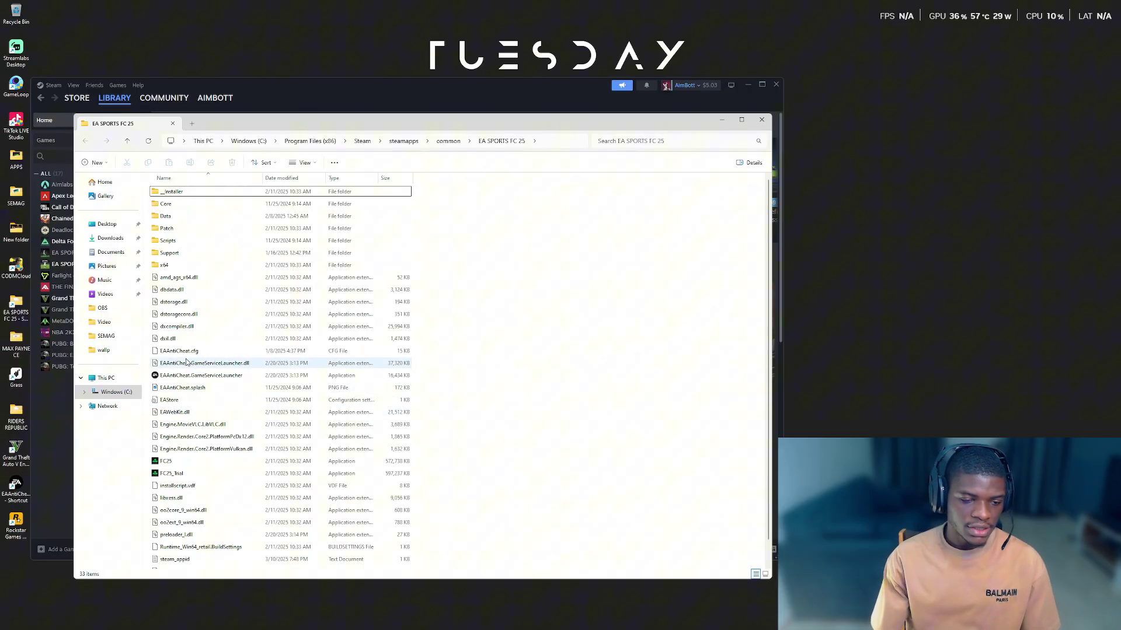
Delete the EAAntiCheat folder inside the game's __Installer folder.
left_click(182, 193)
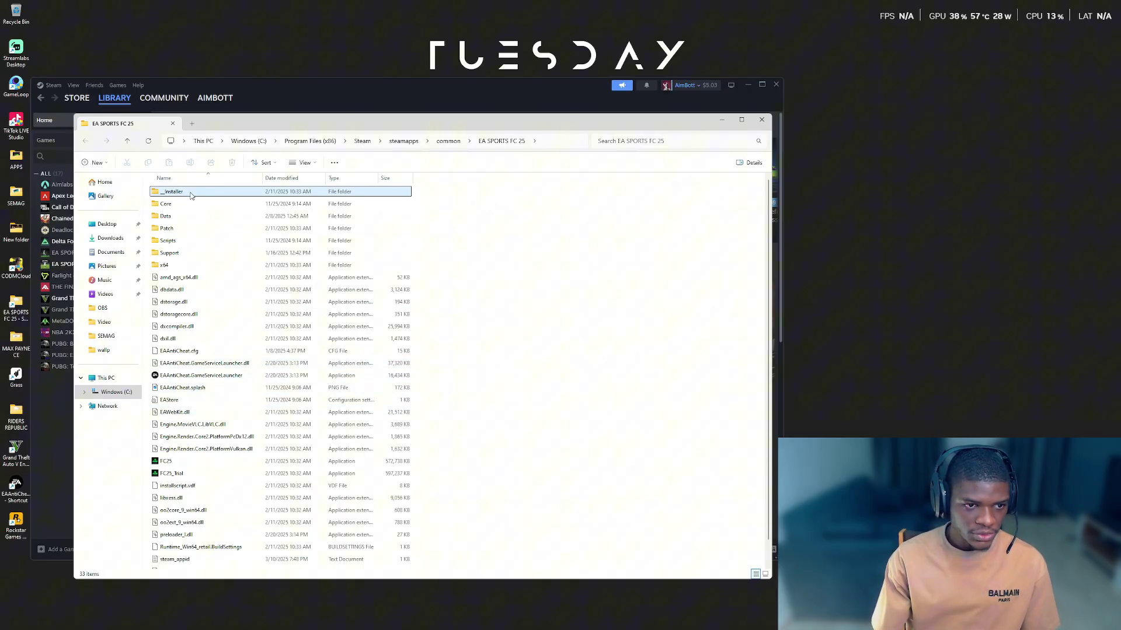
double_click(182, 193)
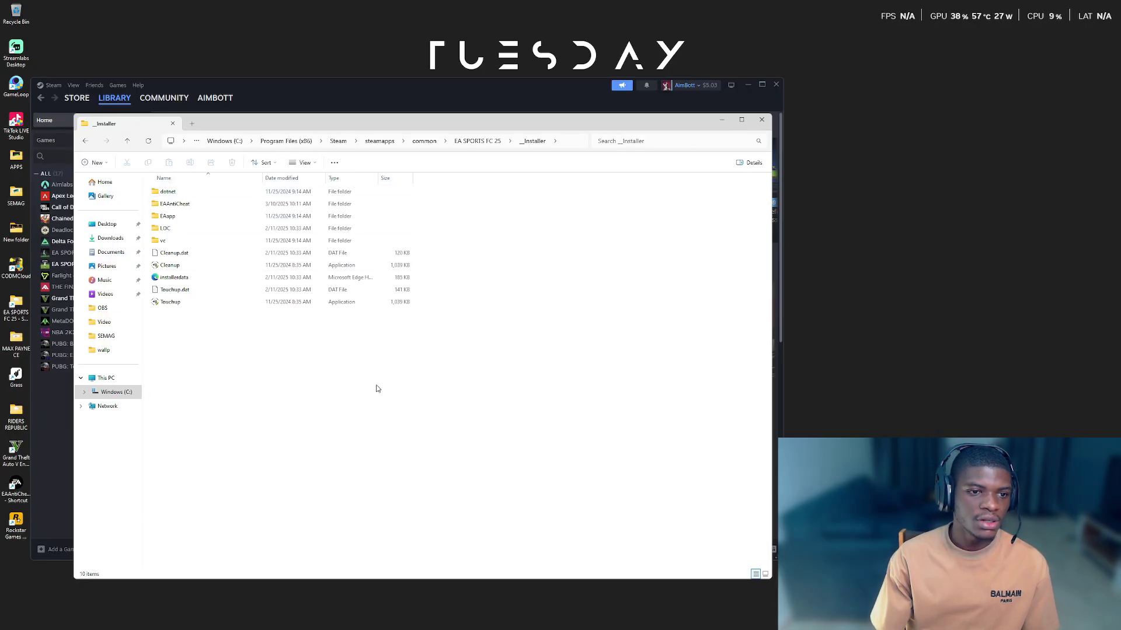
left_click(193, 206)
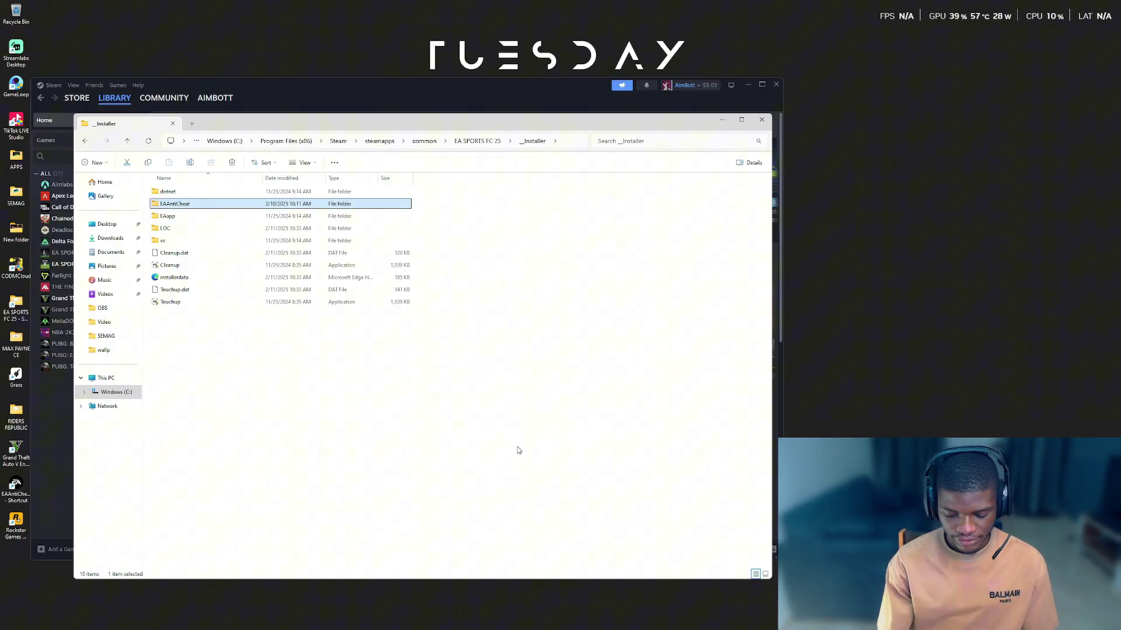
key("Delete")
key("Return")
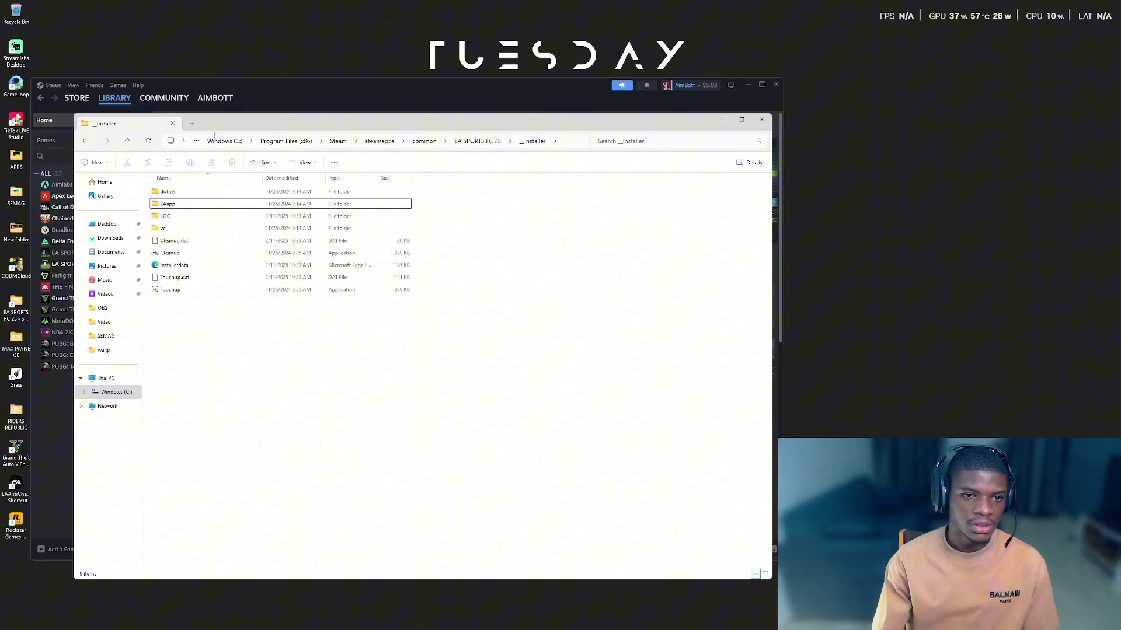
Delete the __Installer folder, EAAntiCheat.cfg, EAAntiCheat.splash and both EAAntiCheat.GameServiceLauncher files from the EA SPORTS FC 25 folder.
left_click(478, 141)
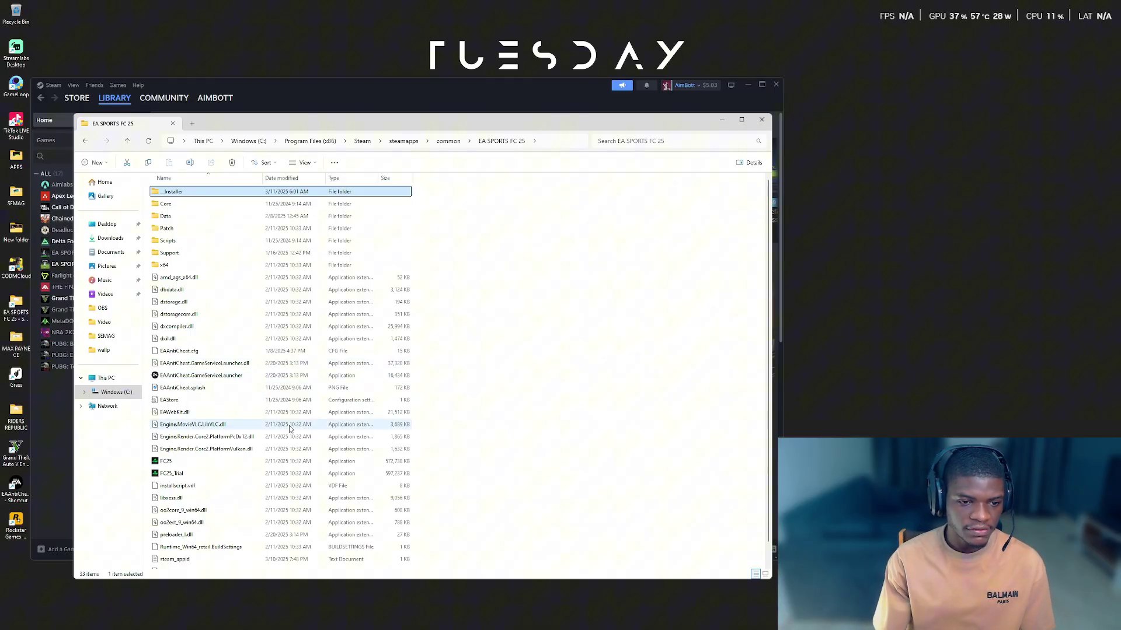
left_click(177, 378)
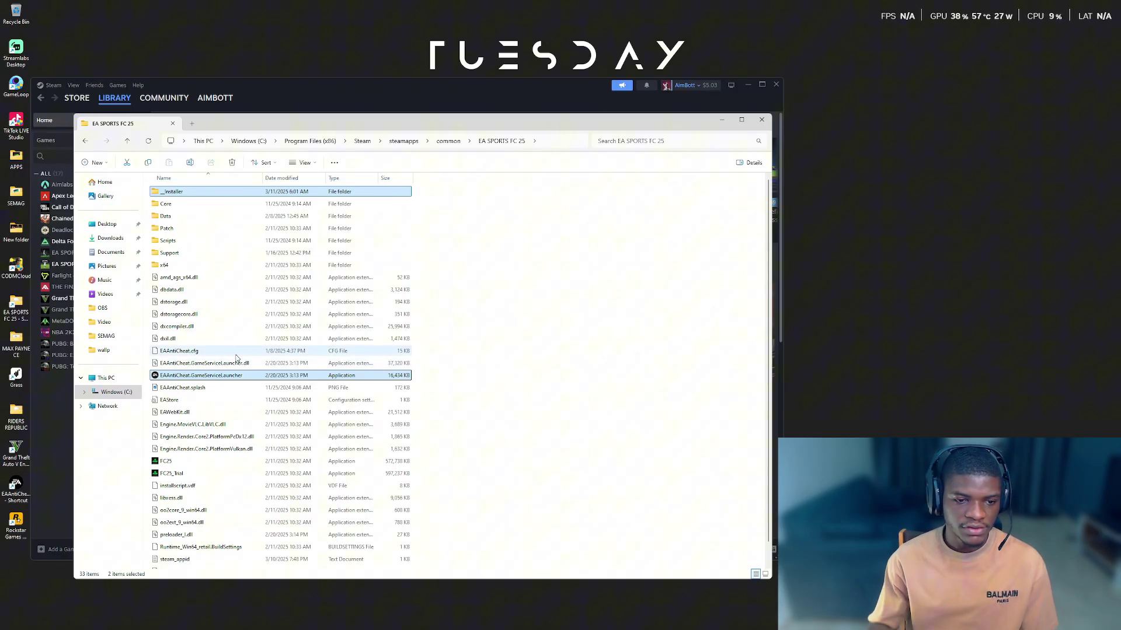
left_click(202, 363, "ctrl")
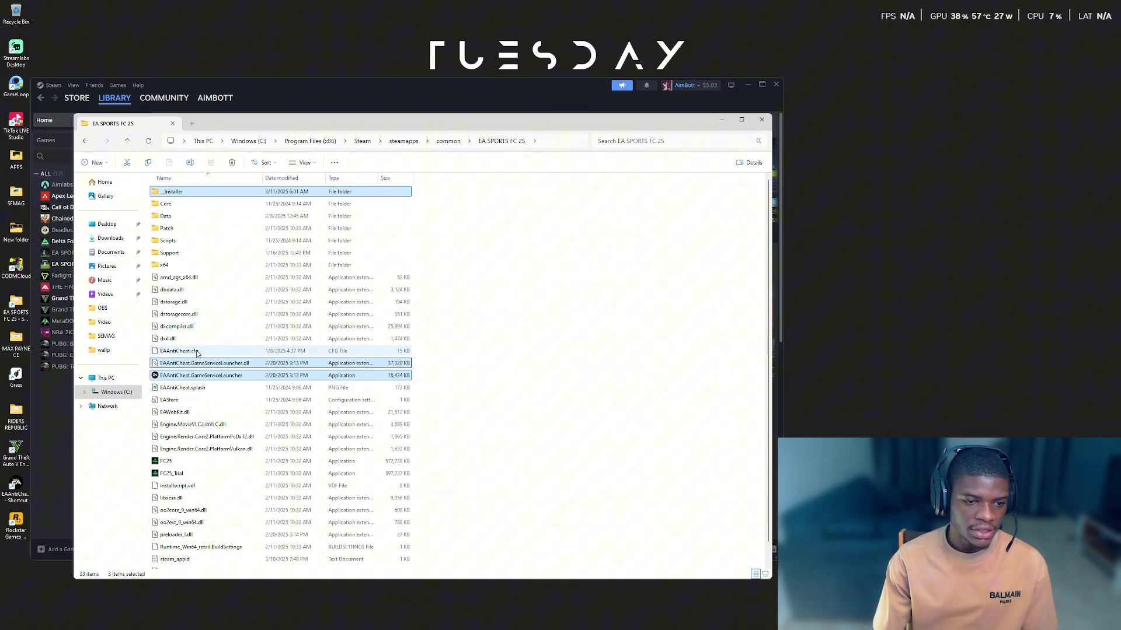
left_click(197, 353, "ctrl")
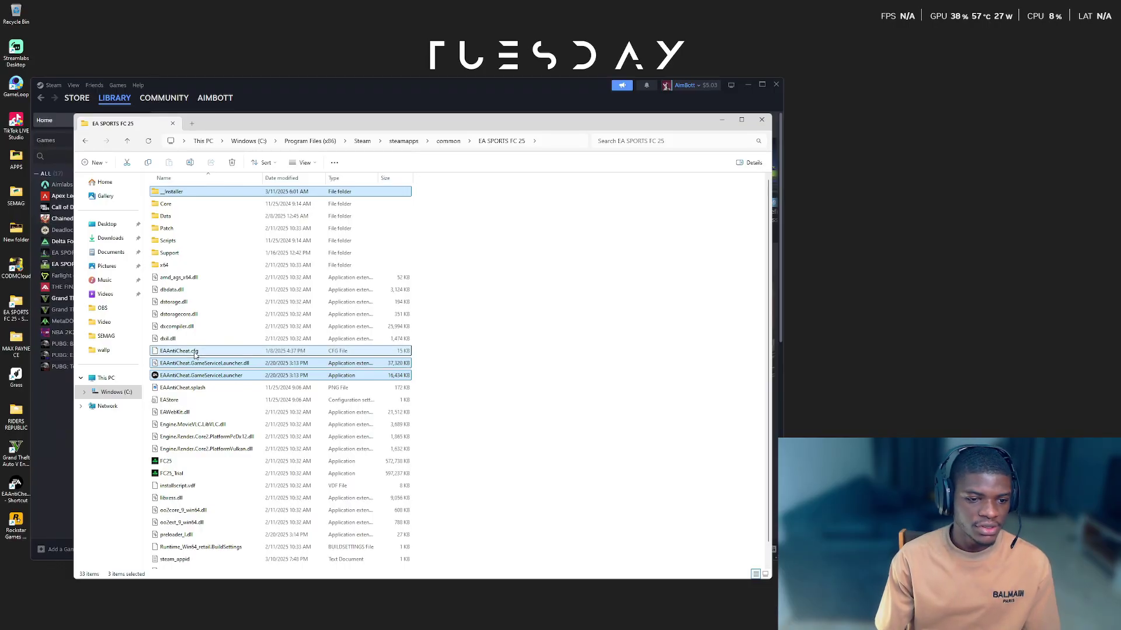
left_click(198, 389, "ctrl")
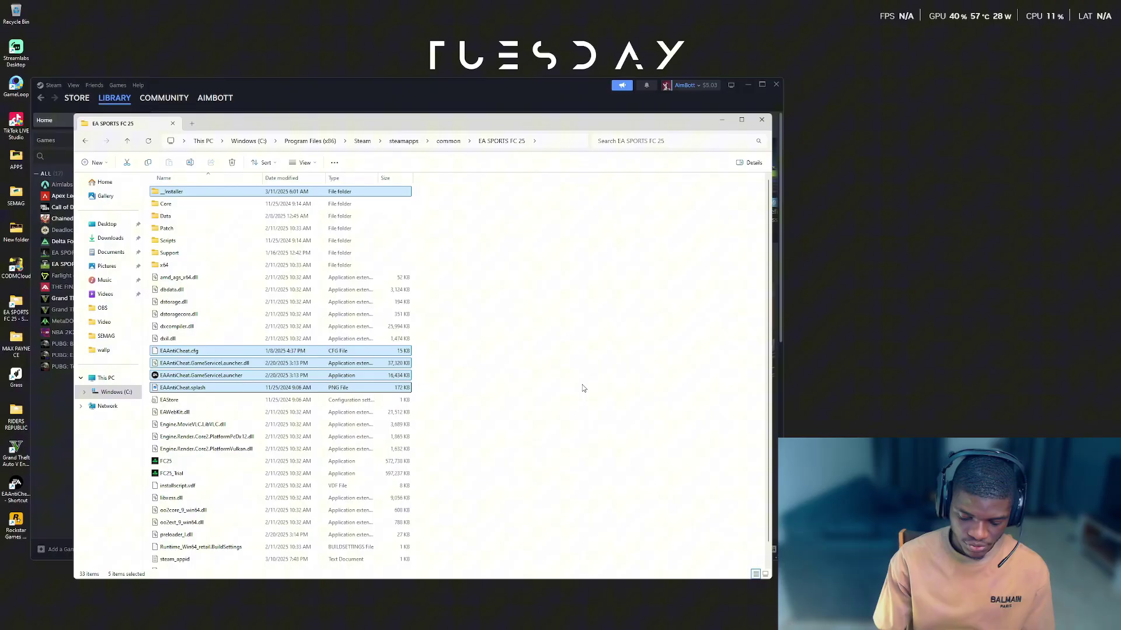
right_click(361, 367)
left_click(425, 374)
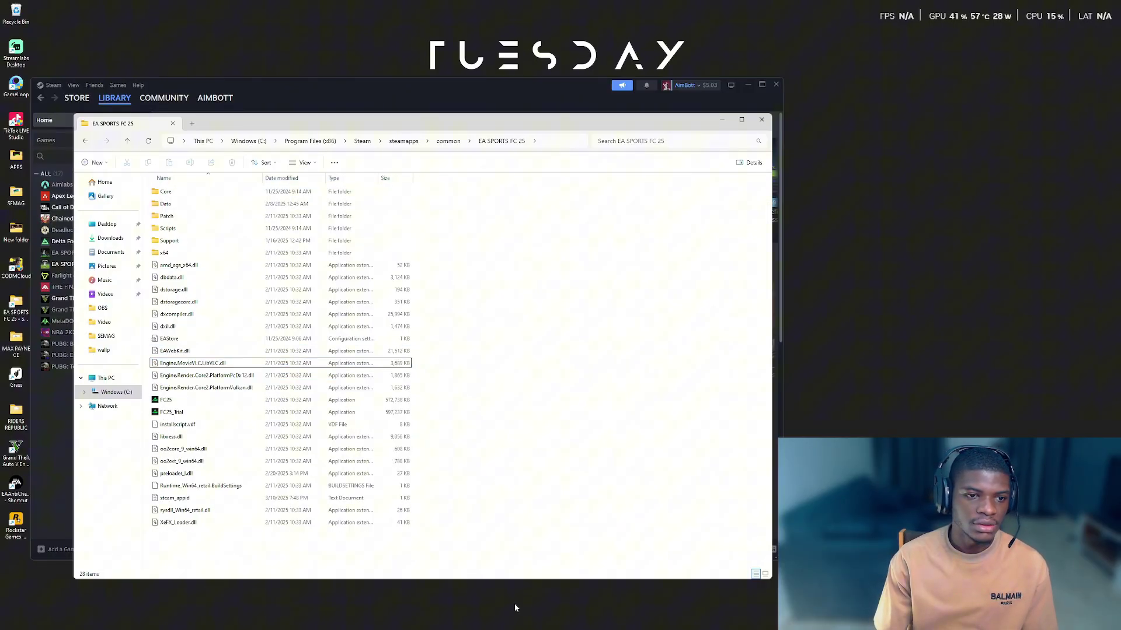
Close the EA SPORTS FC 25 folder window and the game's properties window.
left_click(897, 336)
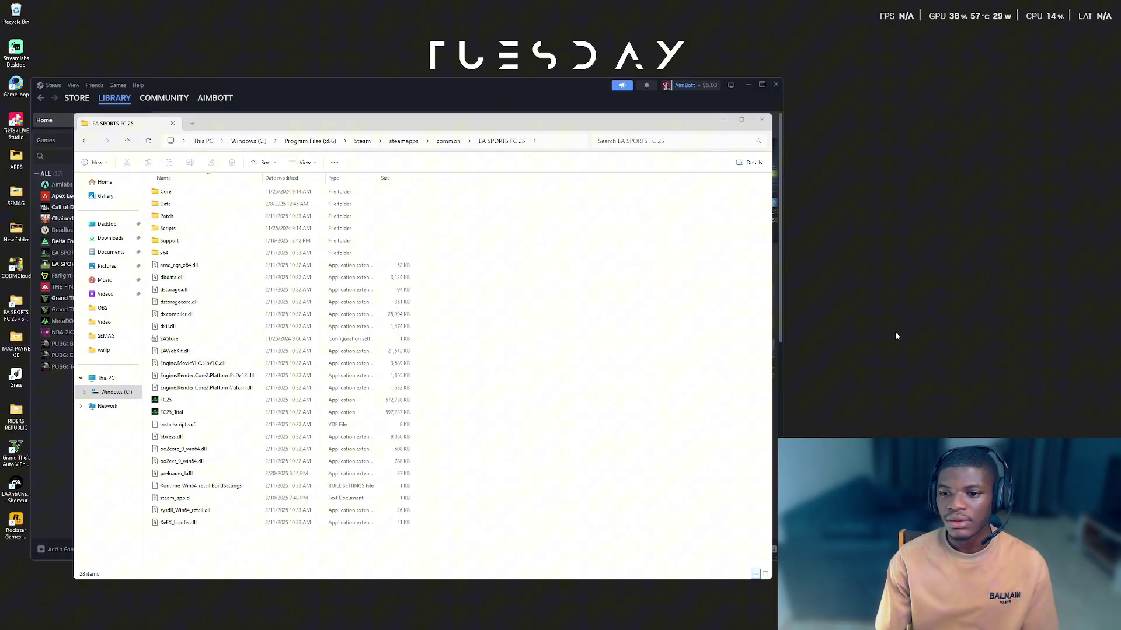
right_click(897, 336)
key("Escape")
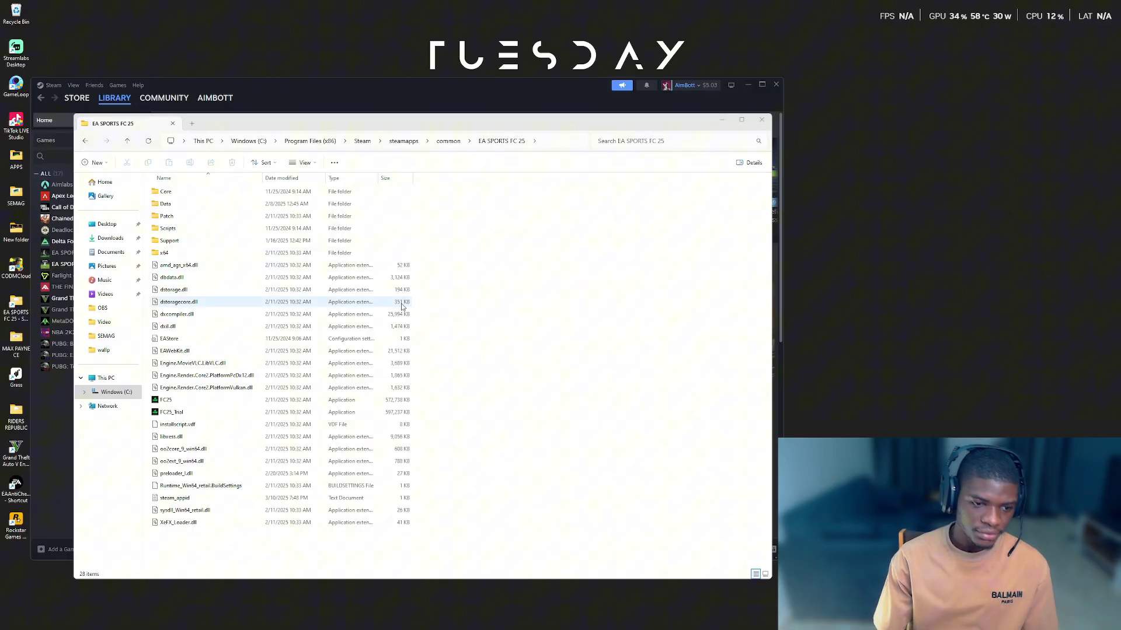
left_click(761, 123)
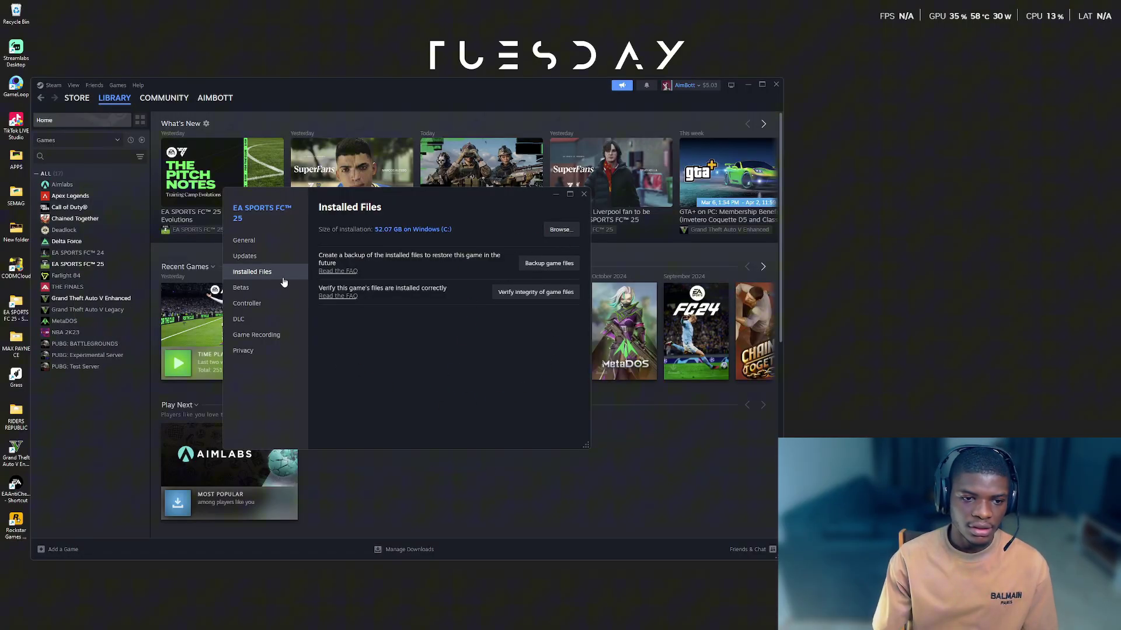
left_click(584, 196)
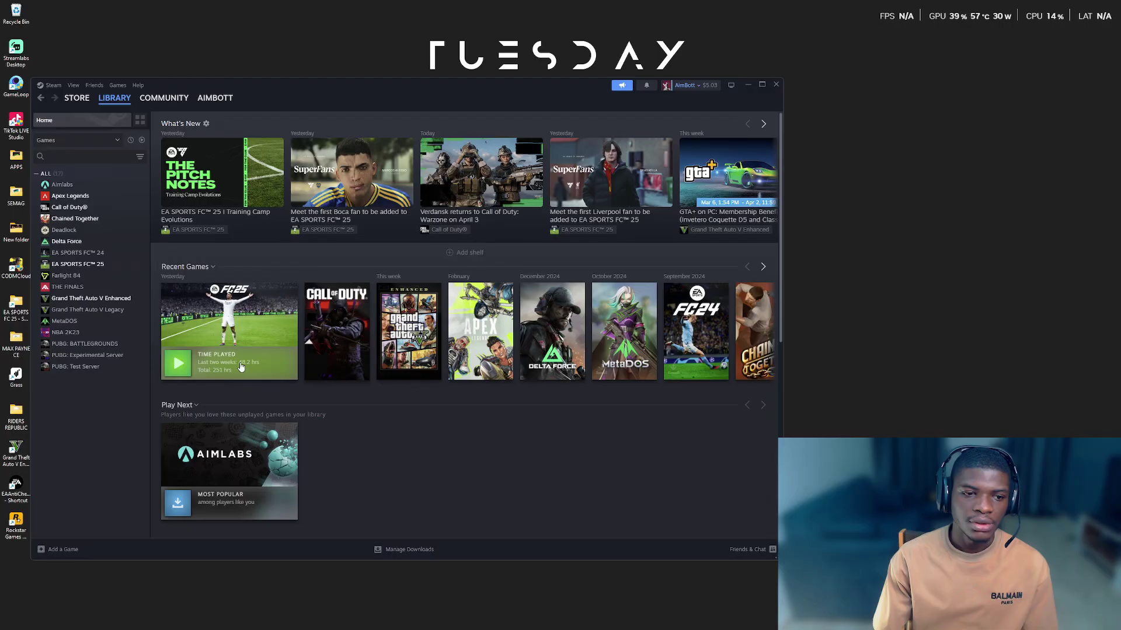
Verify the integrity of the EA SPORTS FC 25 game files from its properties, closing the properties window when validation ends.
left_click(84, 266)
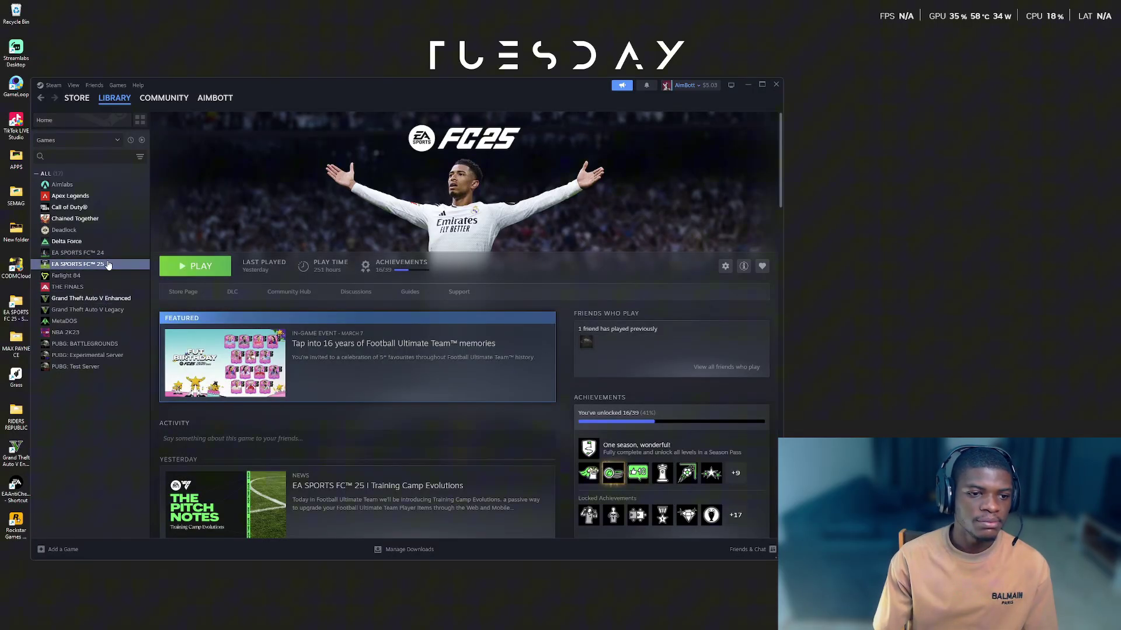
right_click(88, 263)
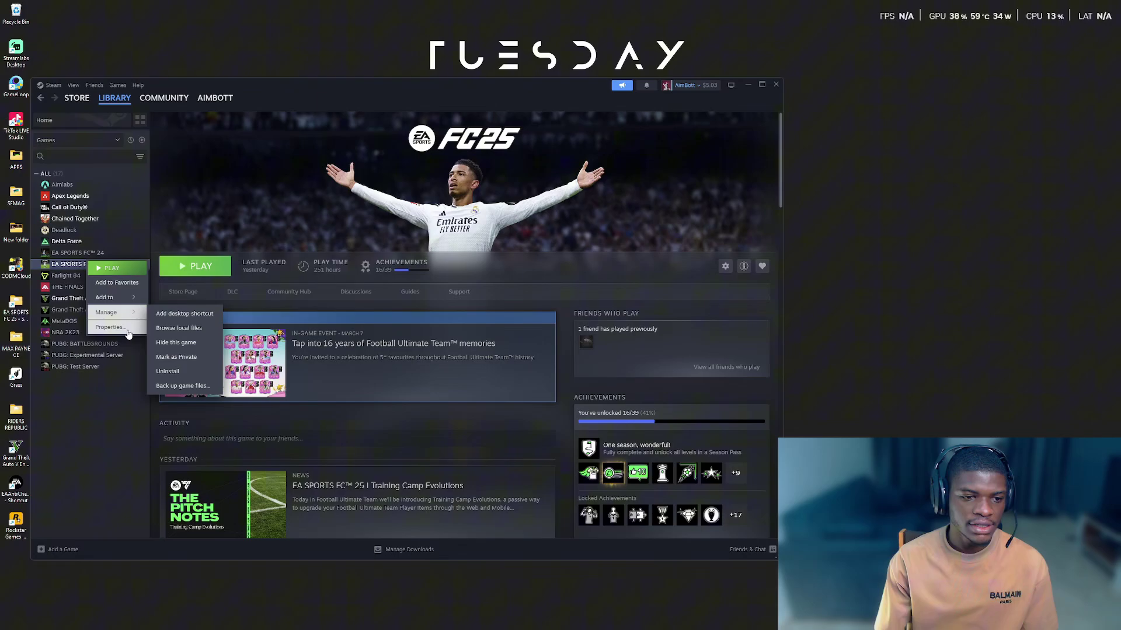
left_click(113, 330)
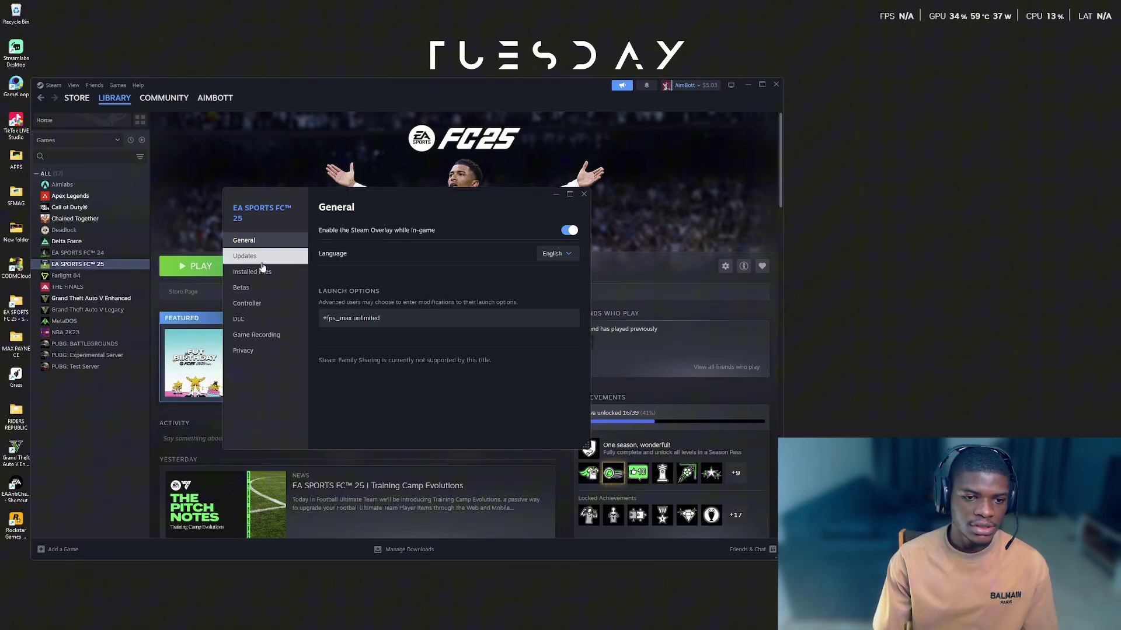
left_click(263, 276)
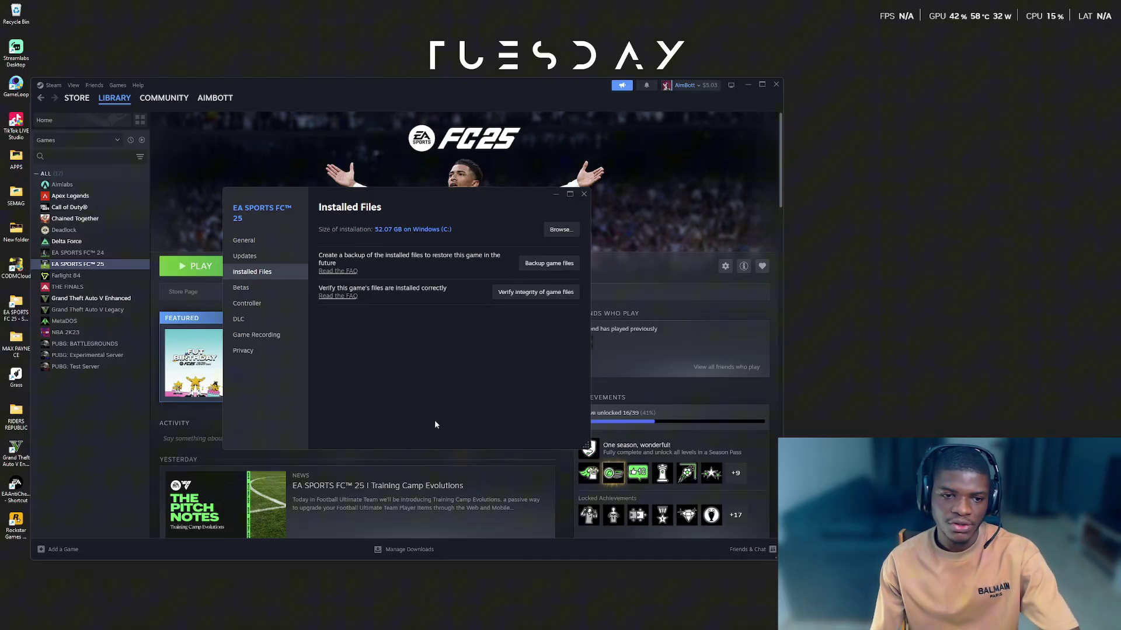
left_click(522, 293)
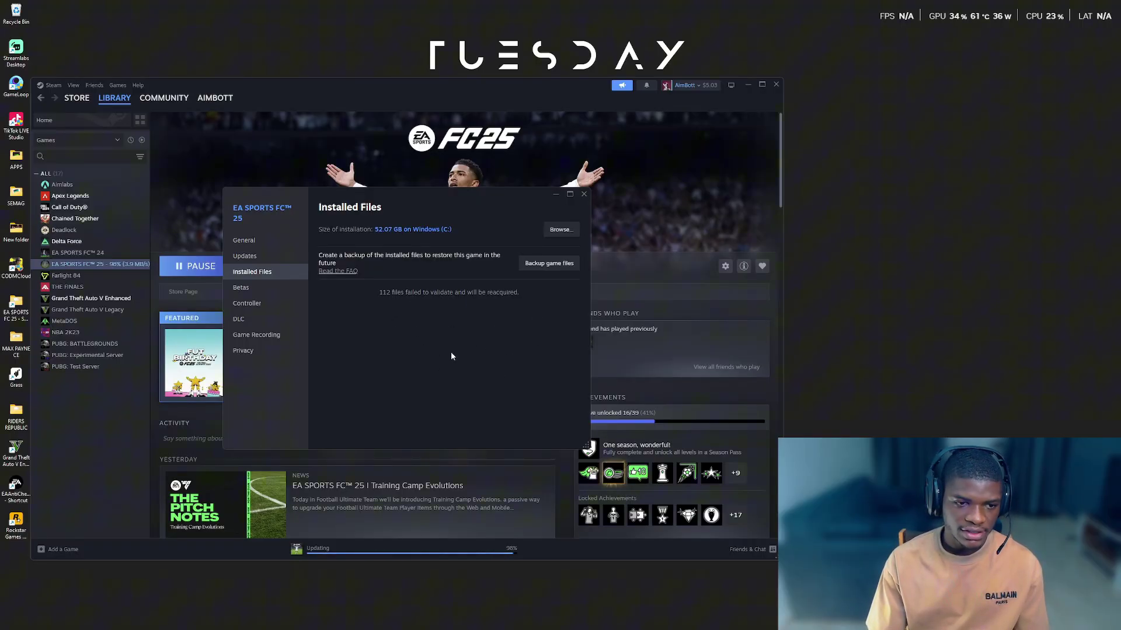
left_click(584, 195)
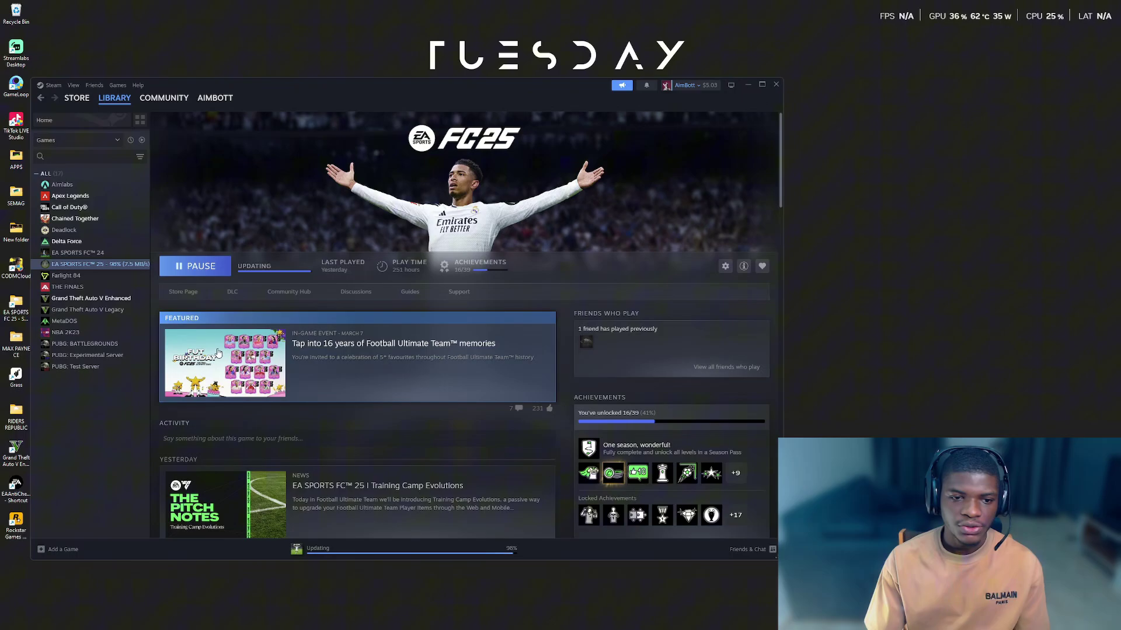
left_click(495, 555)
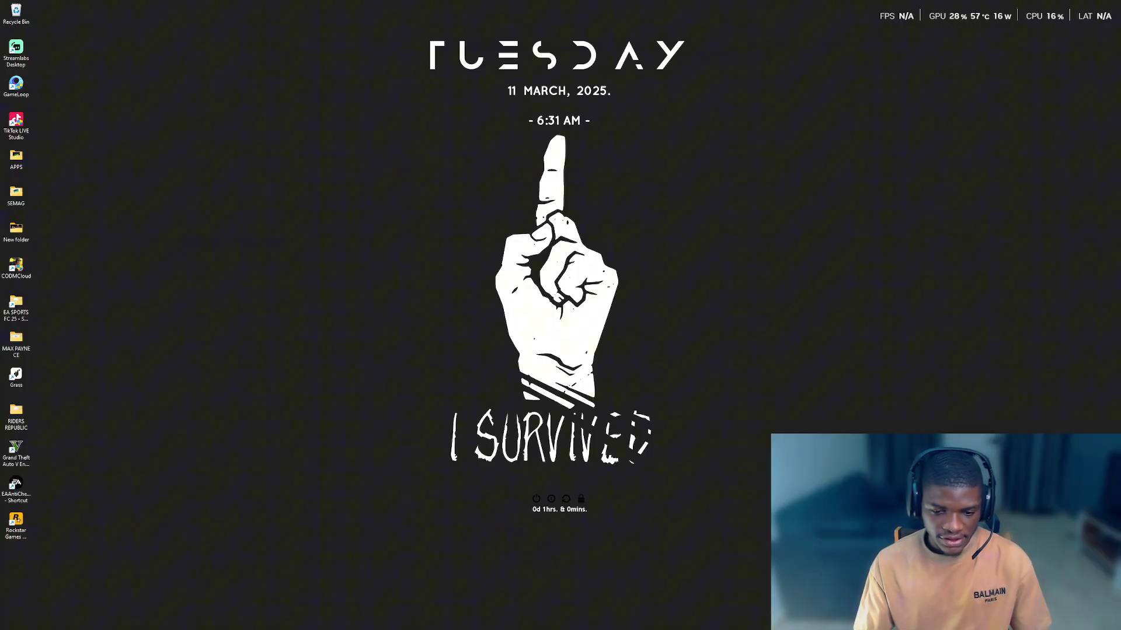
Switch to Steam and open the properties of EA SPORTS FC 25 from the library.
left_click(561, 619)
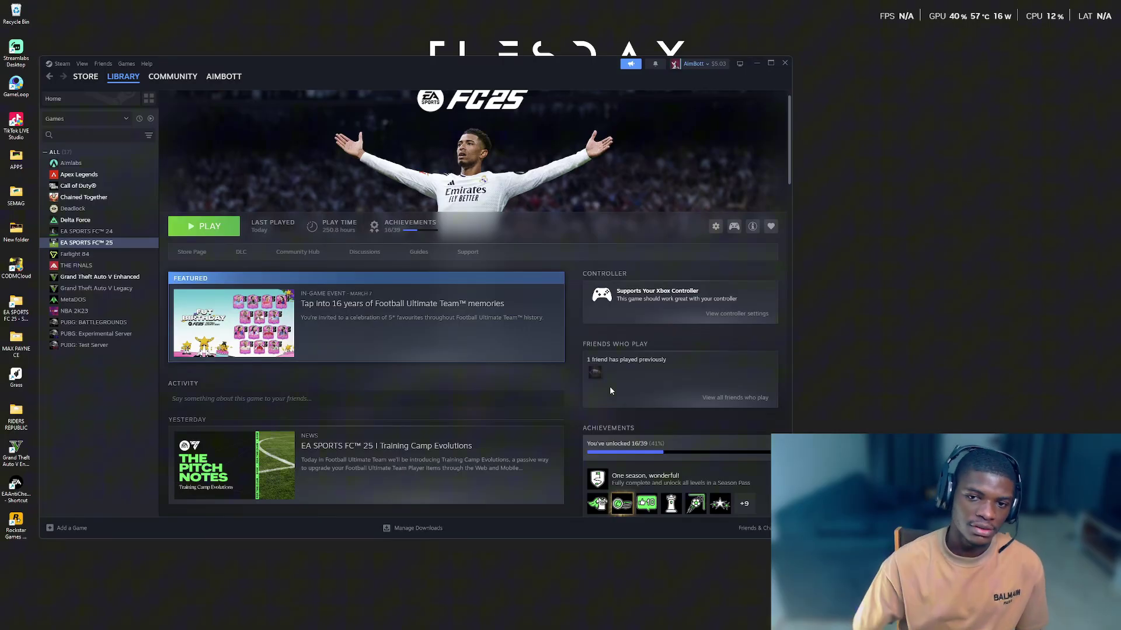
right_click(879, 259)
left_click(908, 303)
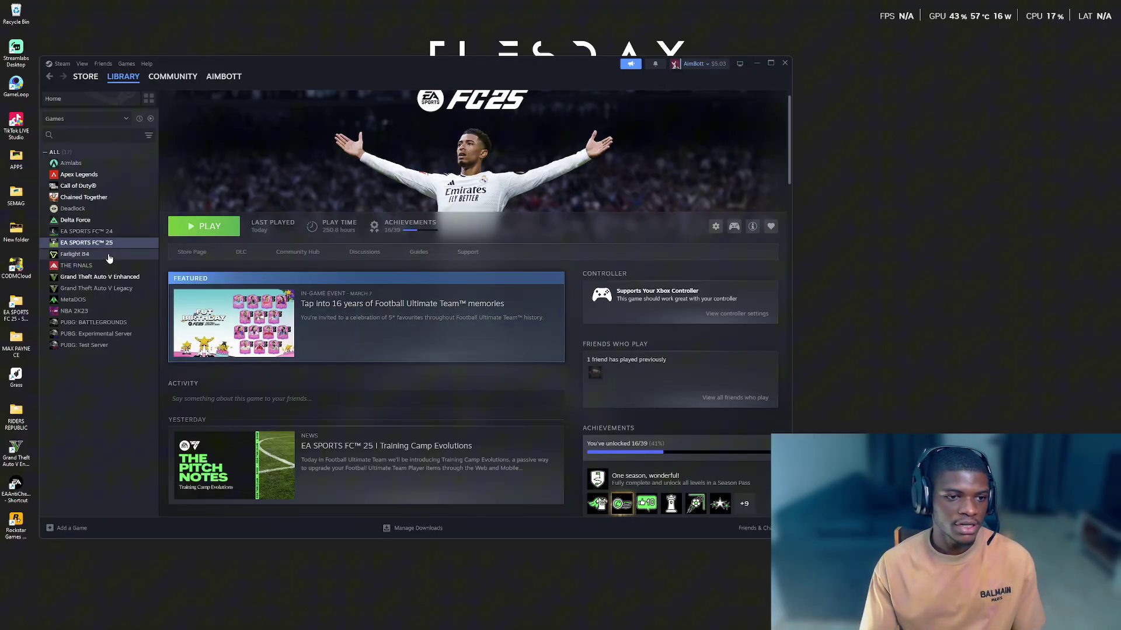
left_click(123, 80)
right_click(92, 245)
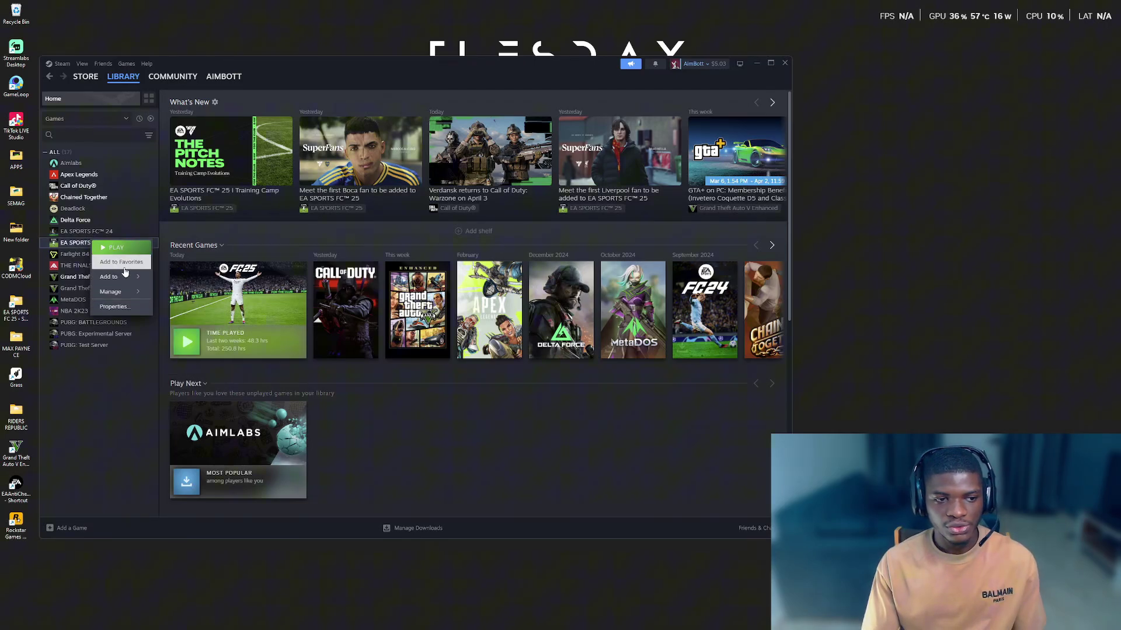
mouse_move(117, 292)
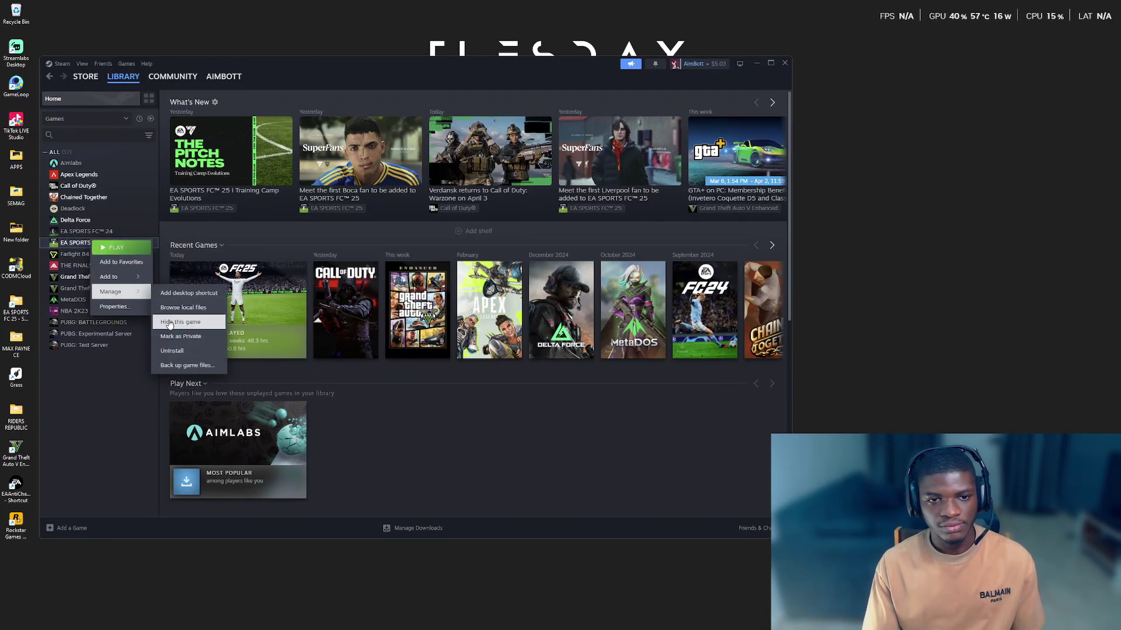
left_click(120, 307)
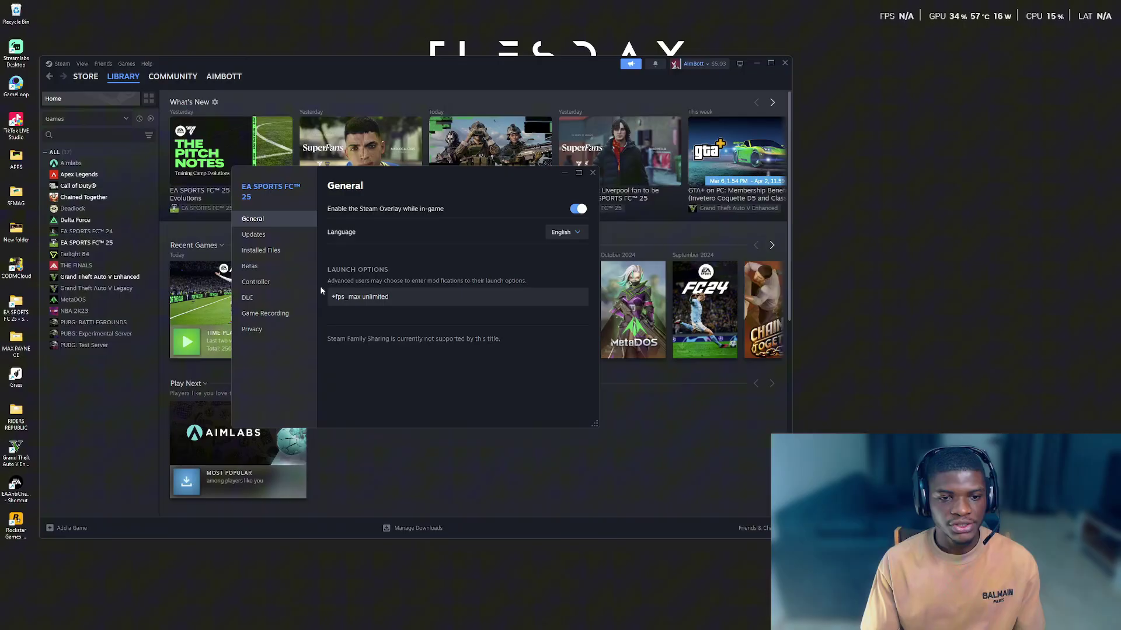
Inspect the launch options in the general properties of EA SPORTS FC 25, and close the properties window.
left_click(388, 297)
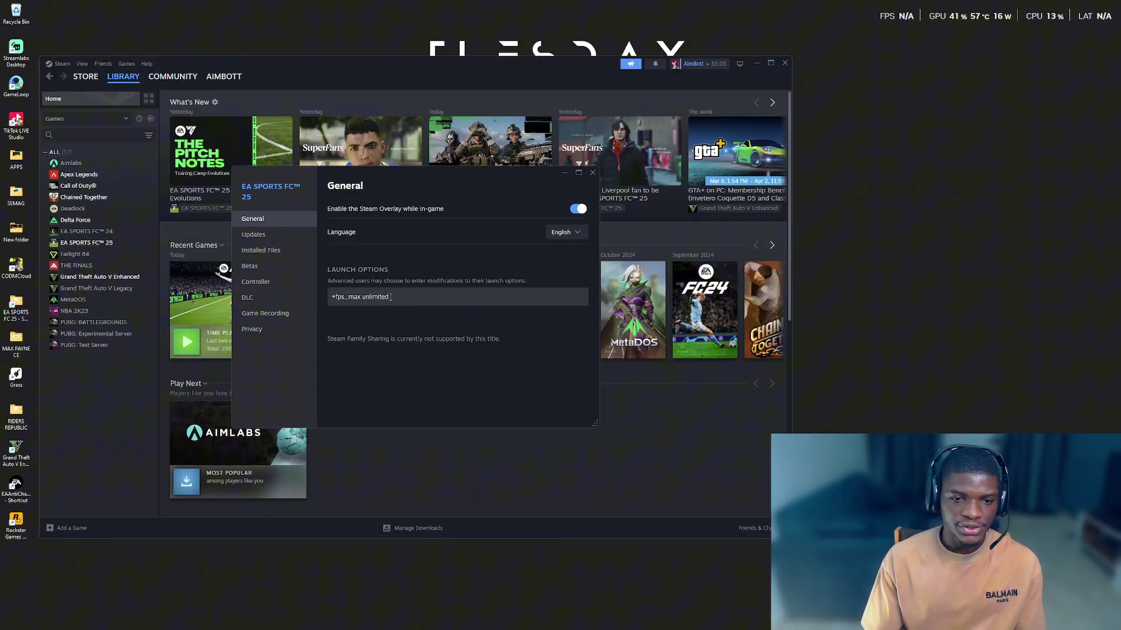
key("ctrl+a")
left_click(354, 313)
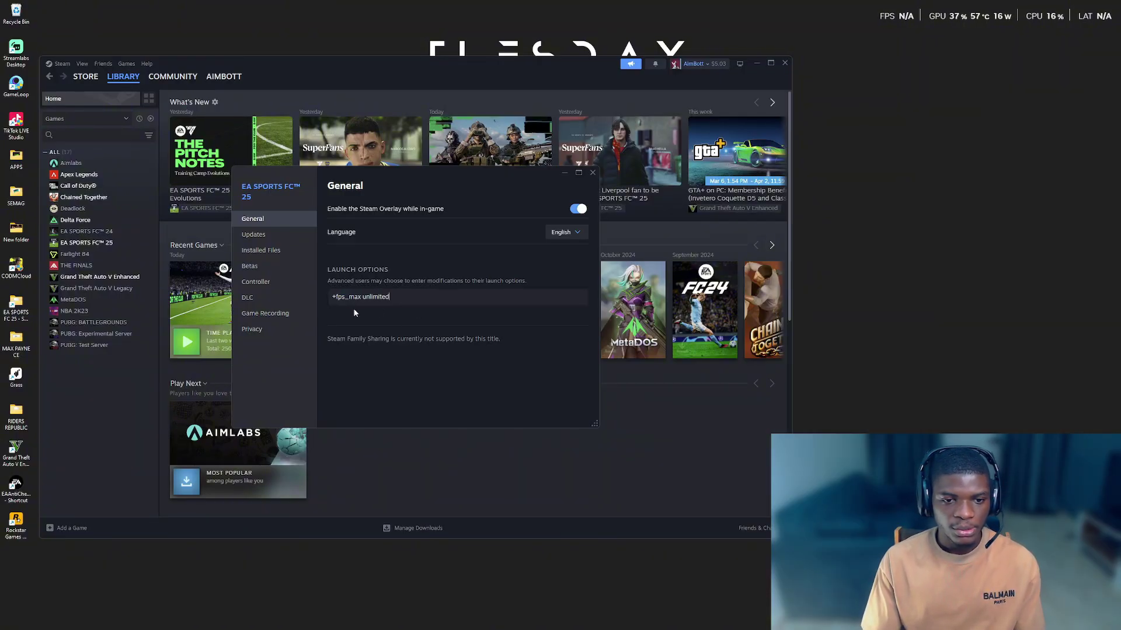
left_click_drag(395, 299, 322, 300)
left_click(407, 300)
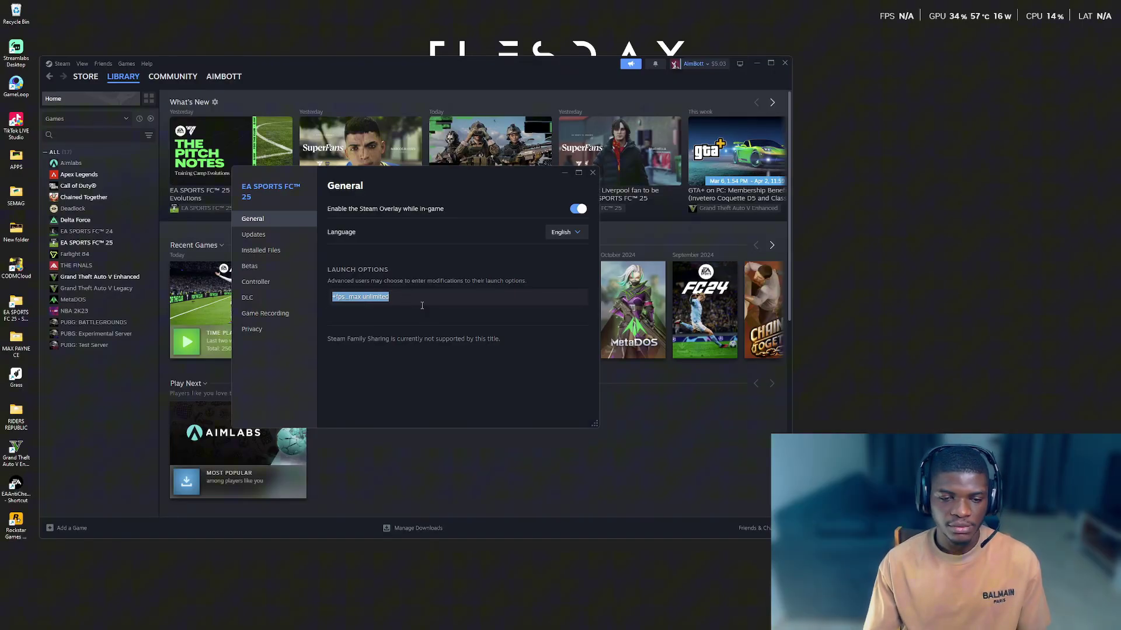
key("End")
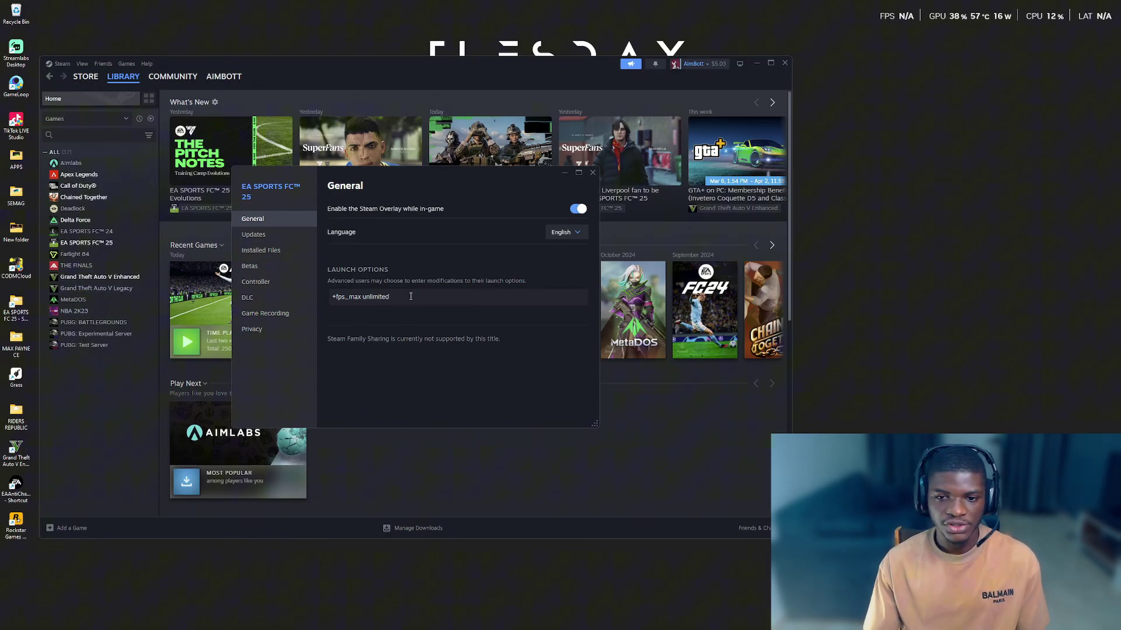
left_click_drag(403, 300, 326, 300)
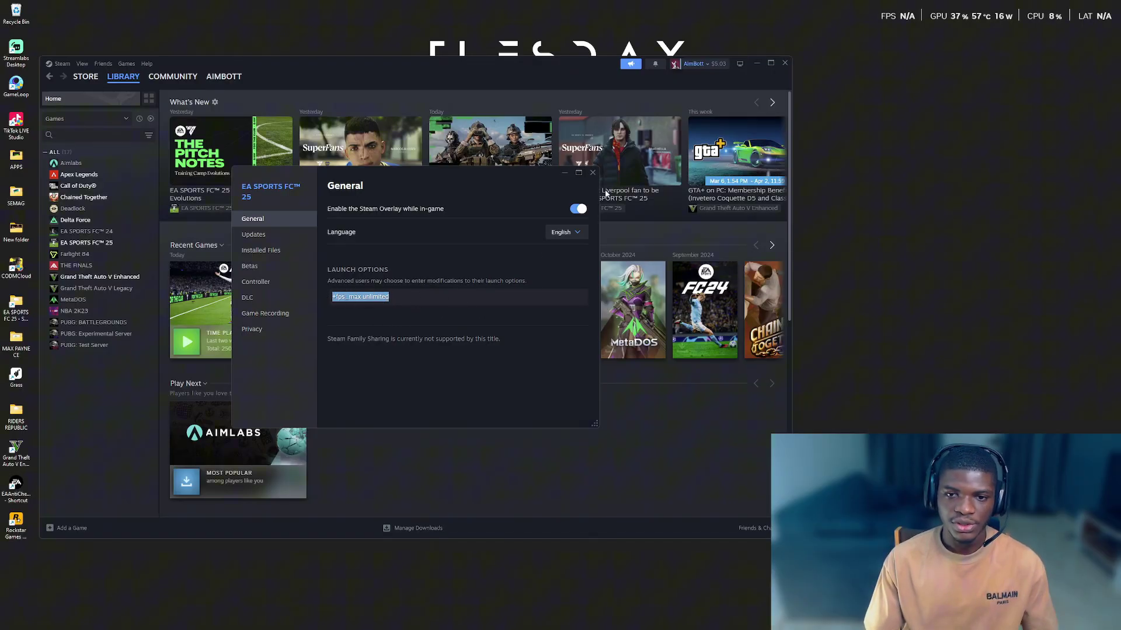
left_click(414, 300)
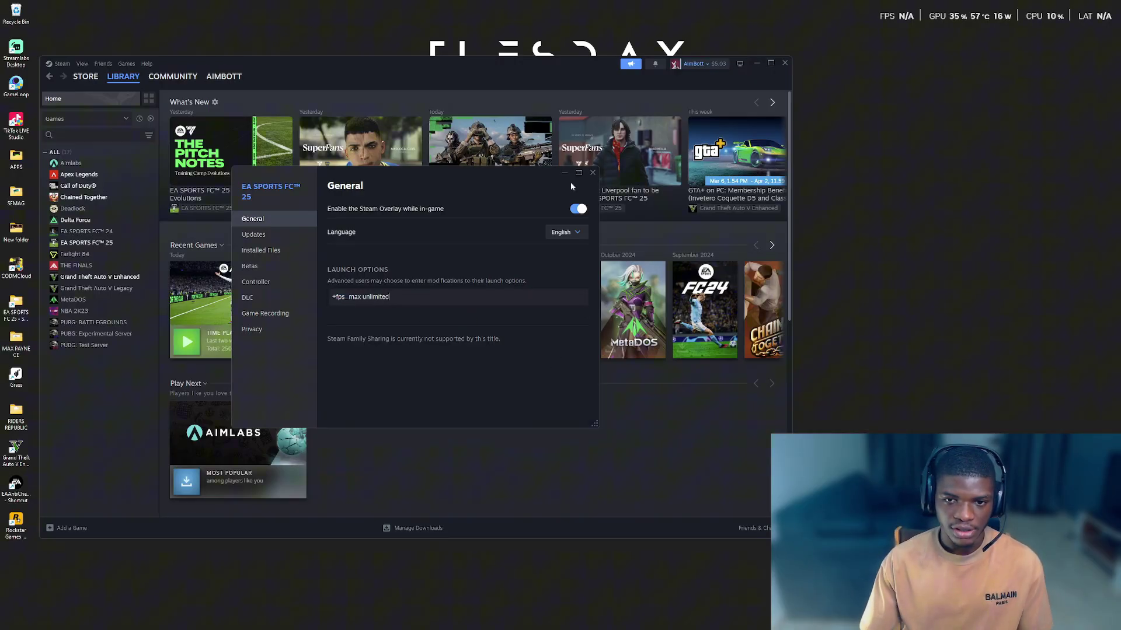
left_click(592, 173)
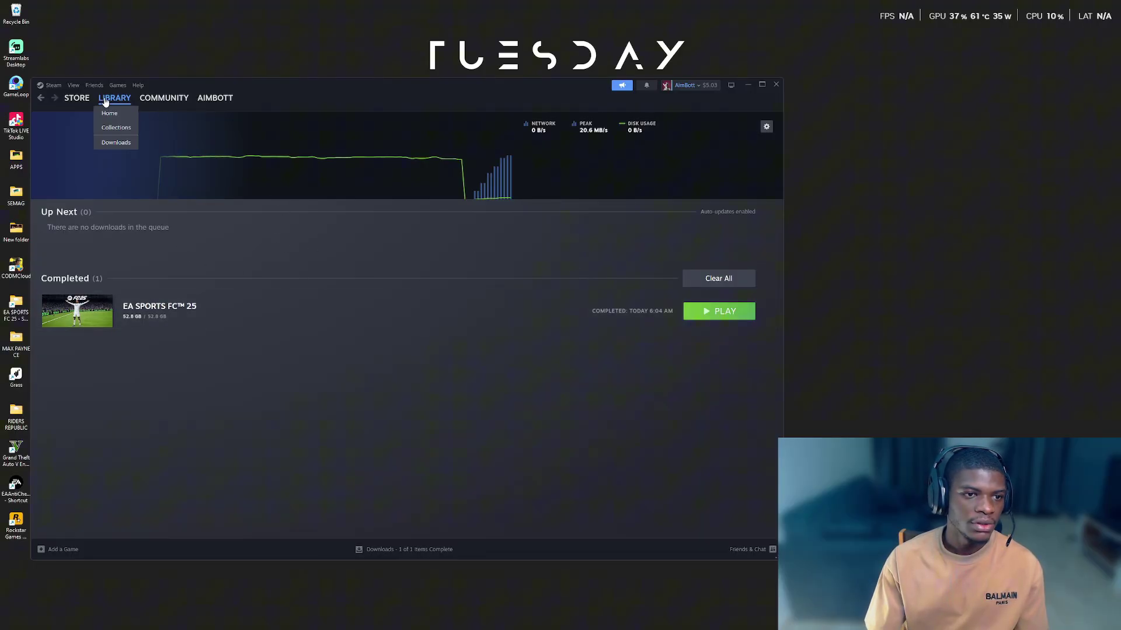
Clear the completed downloads list in Steam and close the Steam window from the library.
left_click(709, 278)
left_click(112, 100)
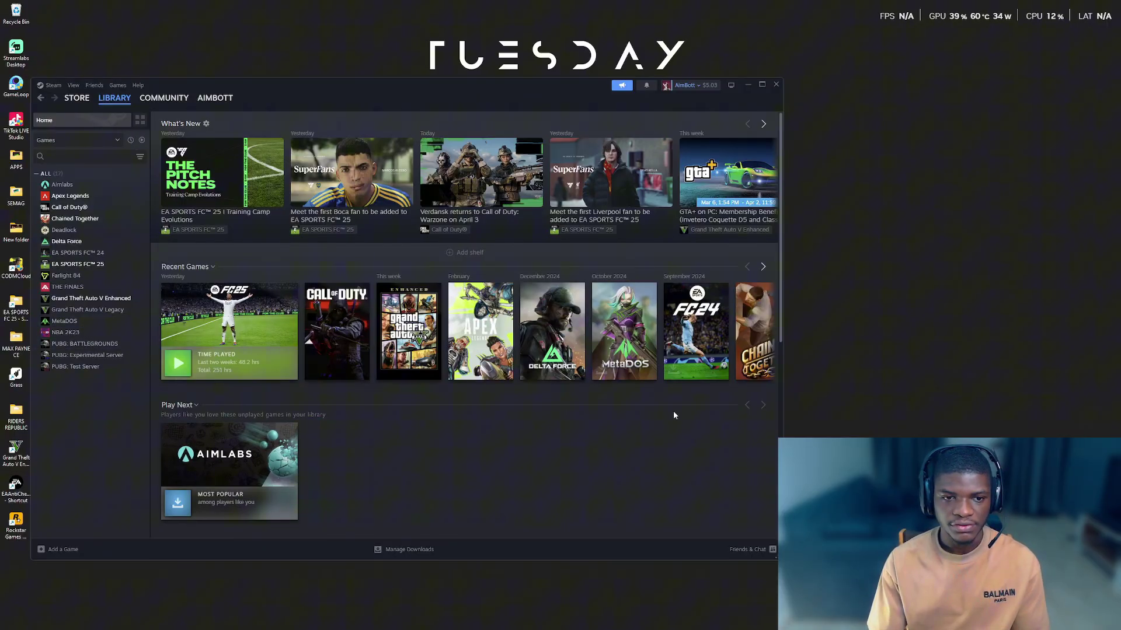
mouse_move(113, 103)
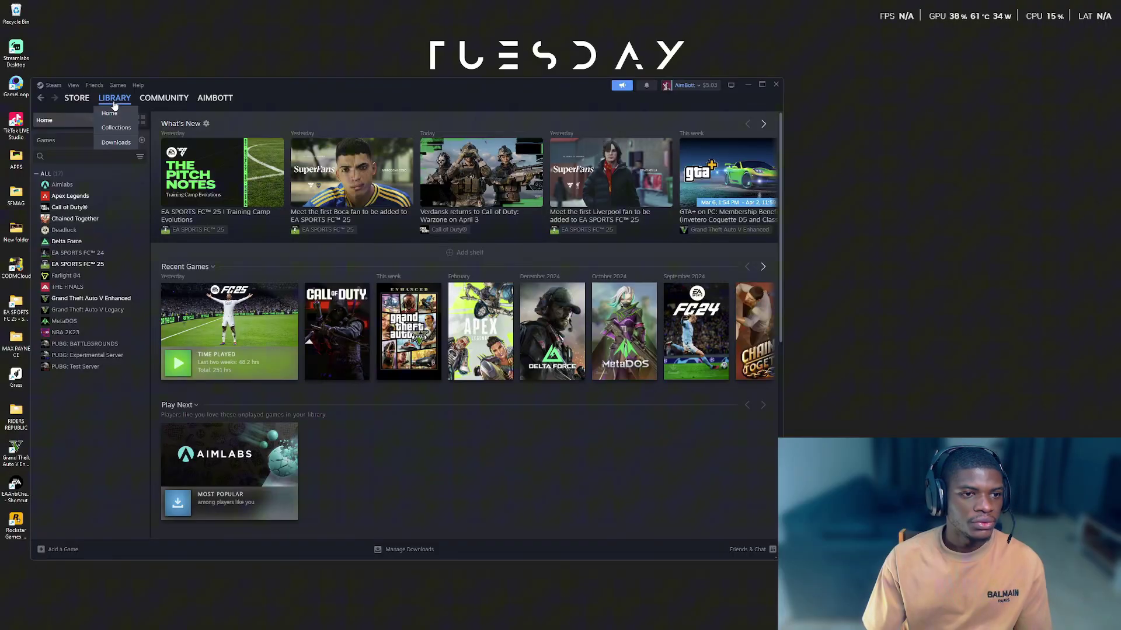
right_click(77, 266)
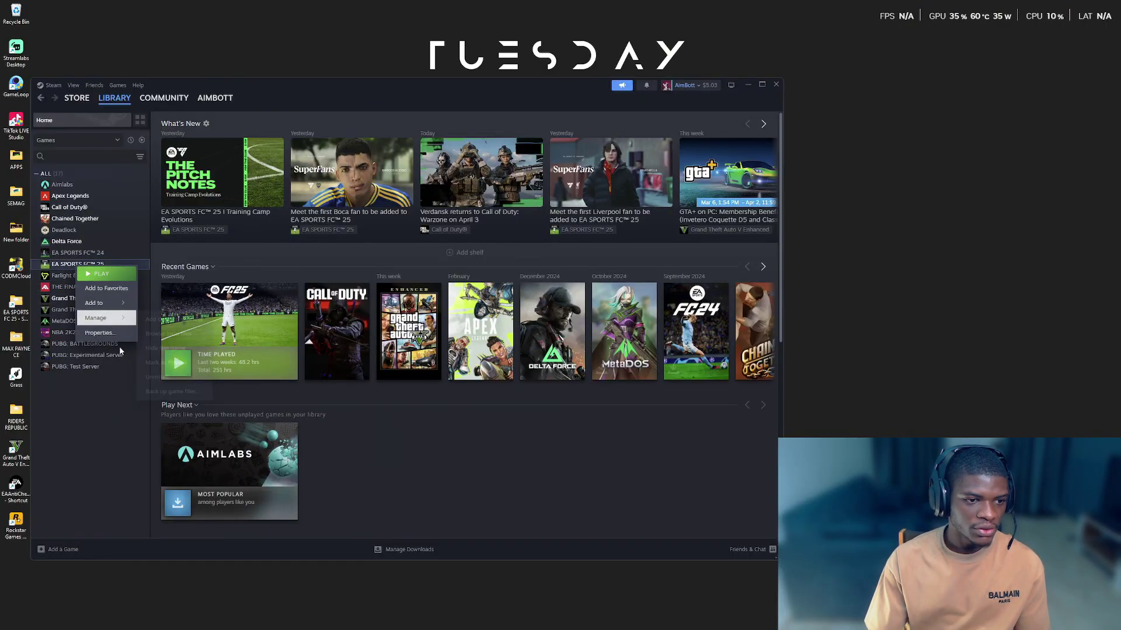
left_click(776, 85)
right_click(848, 201)
key("Escape")
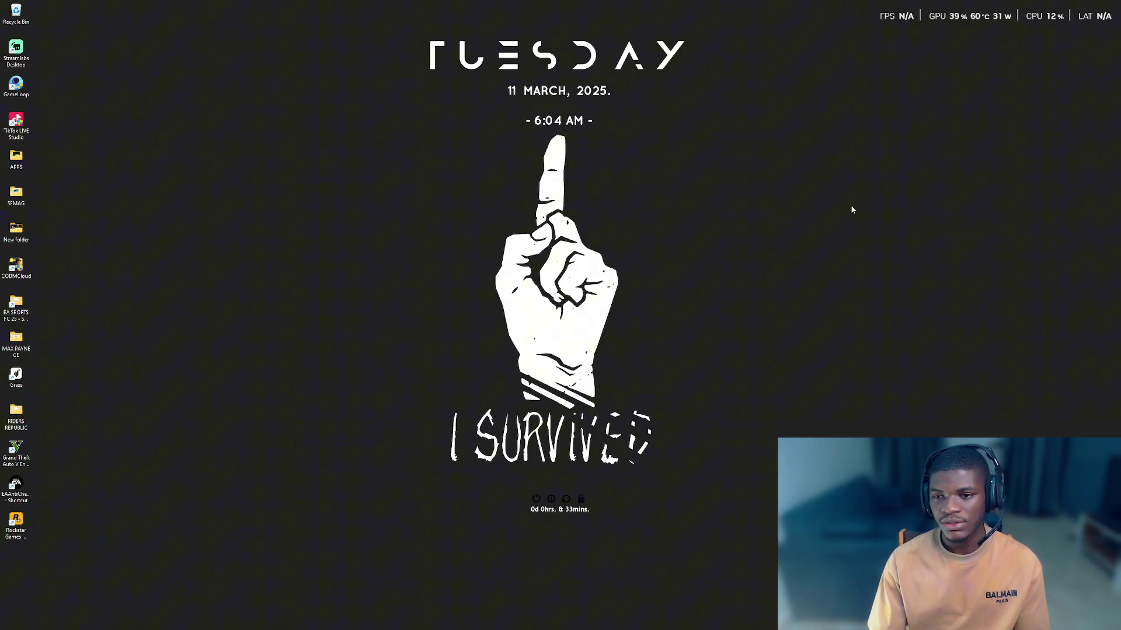
right_click(852, 209)
key("Escape")
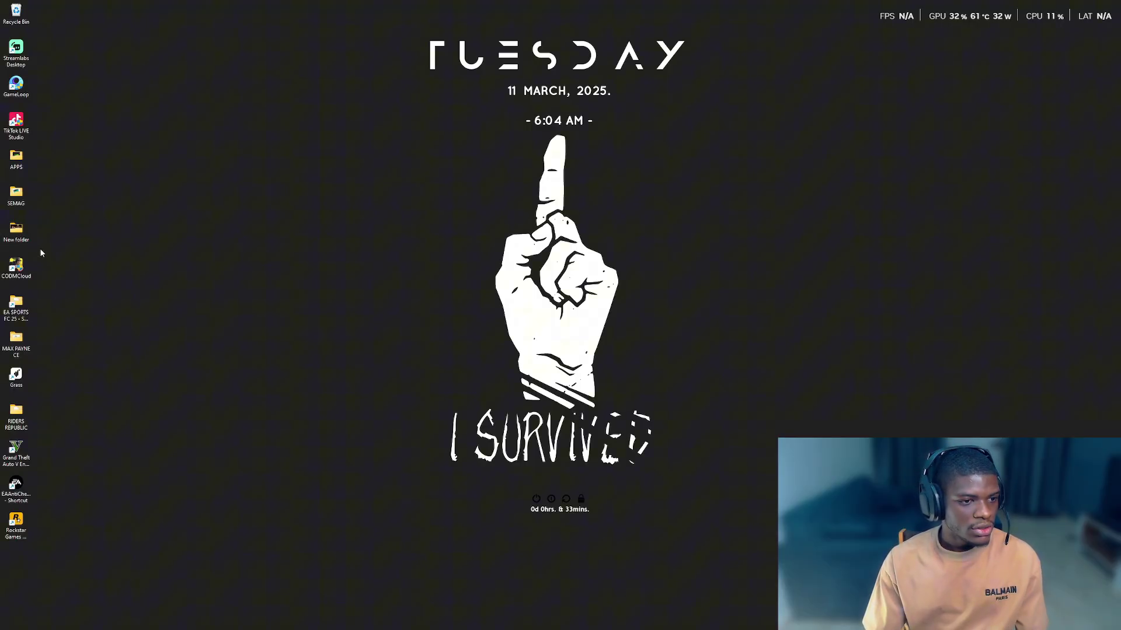
Switch to File Explorer and view the contents of the FC 24 folder inside Documents.
mouse_move(485, 625)
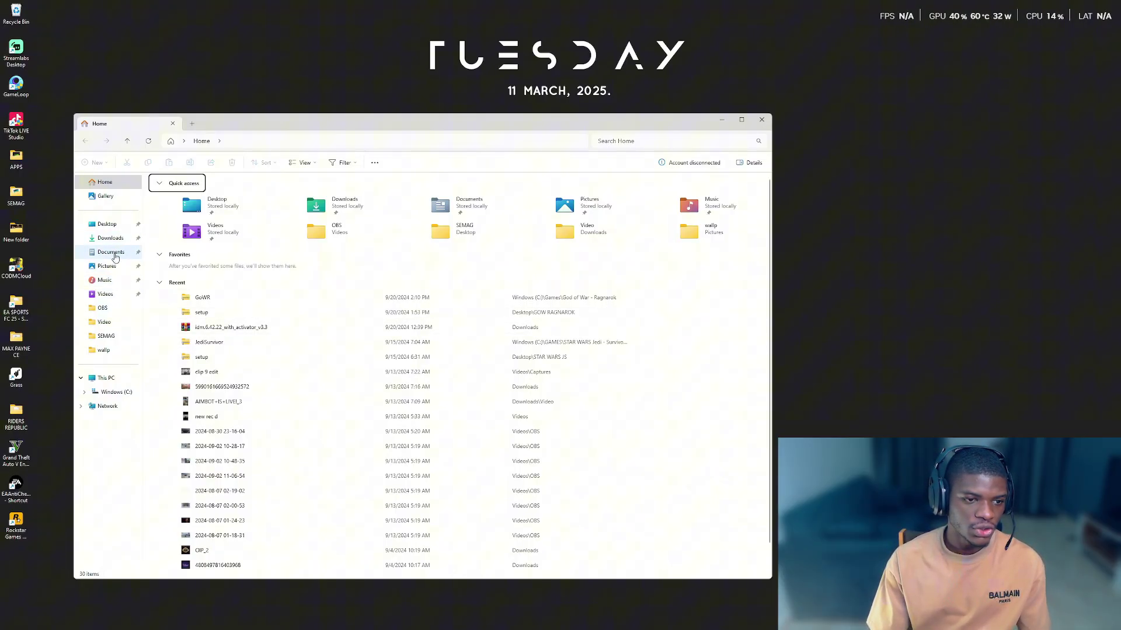
left_click(108, 251)
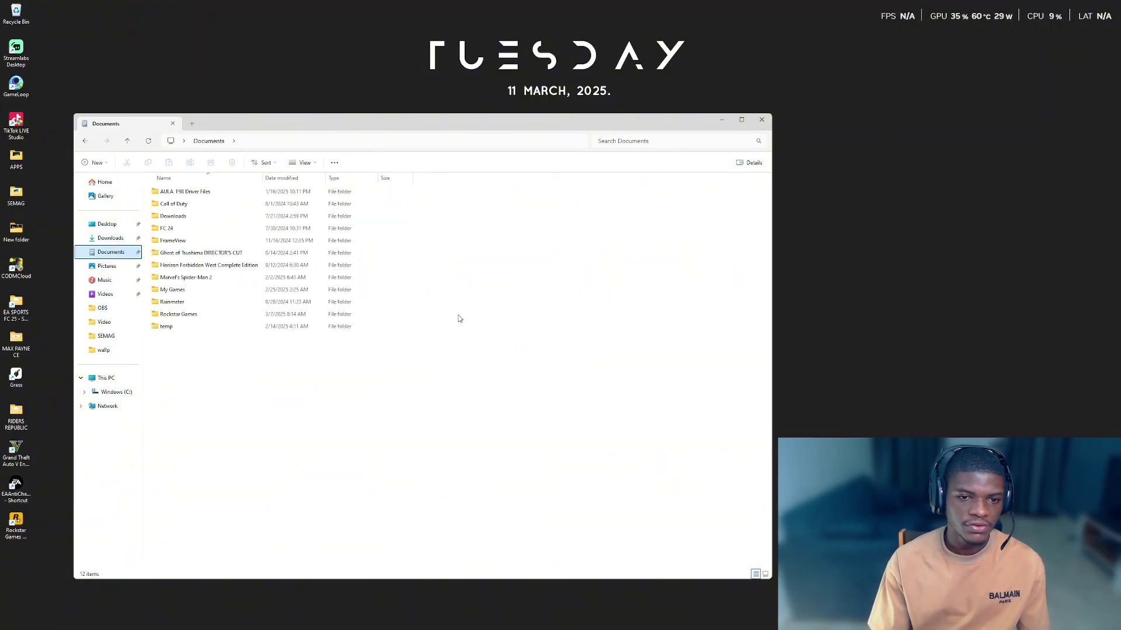
double_click(191, 230)
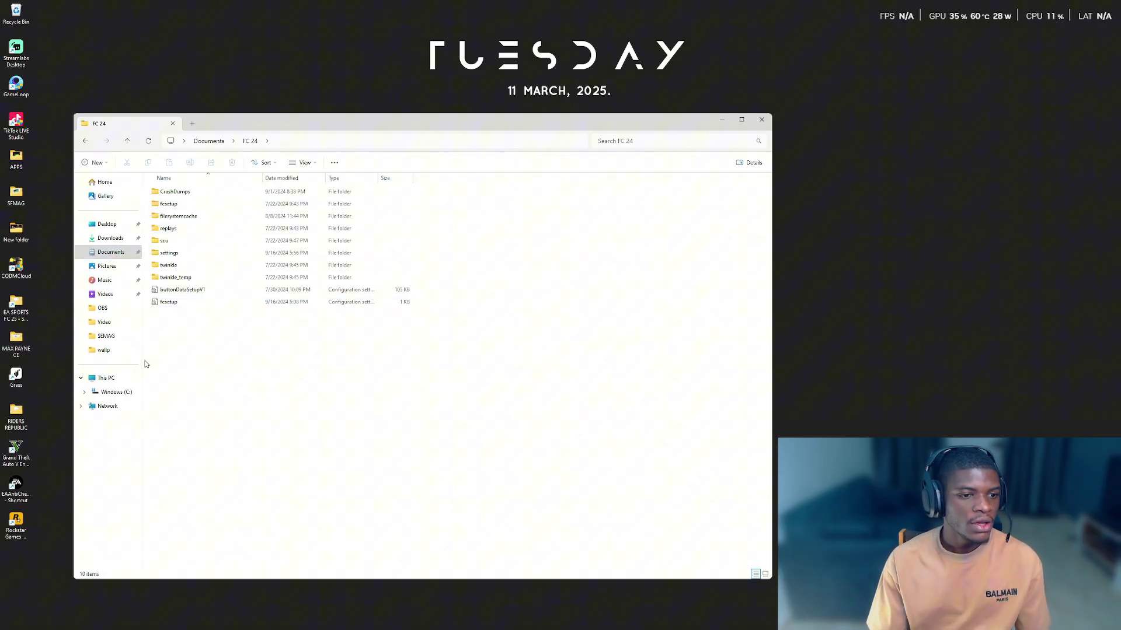
Open the personal user folder under Users on the Windows (C:) drive.
left_click(118, 381)
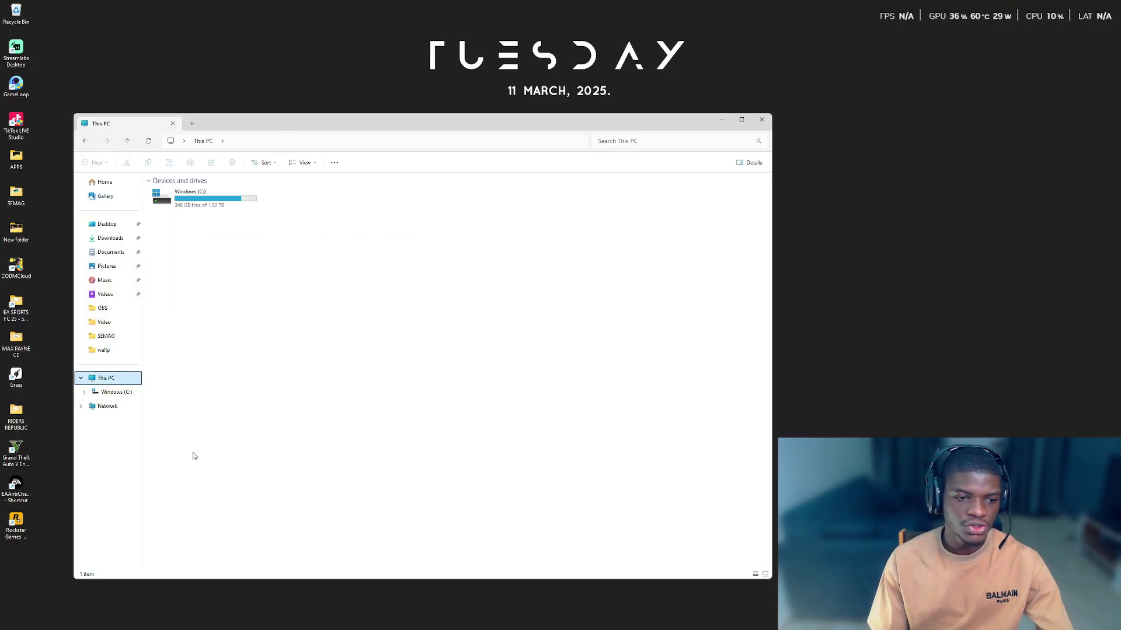
double_click(113, 378)
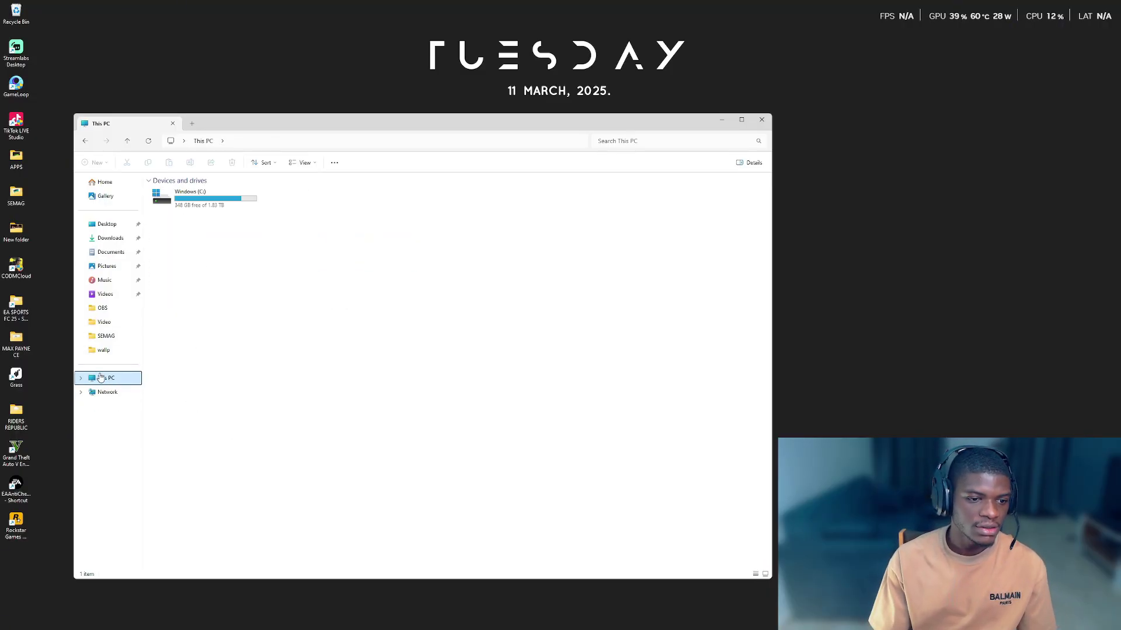
double_click(209, 205)
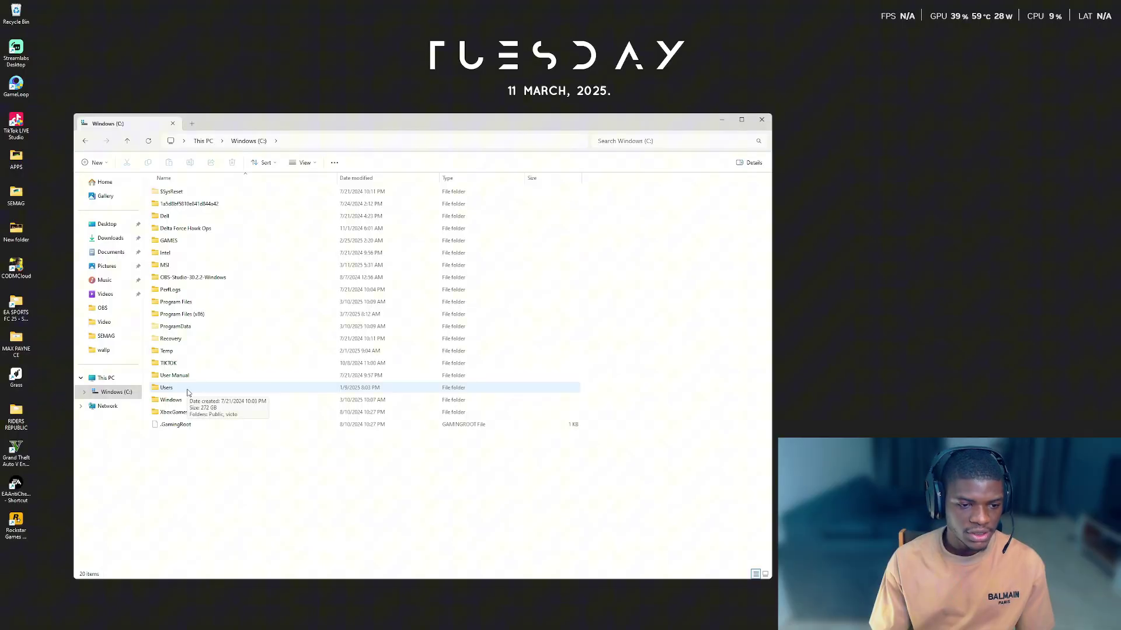
double_click(188, 390)
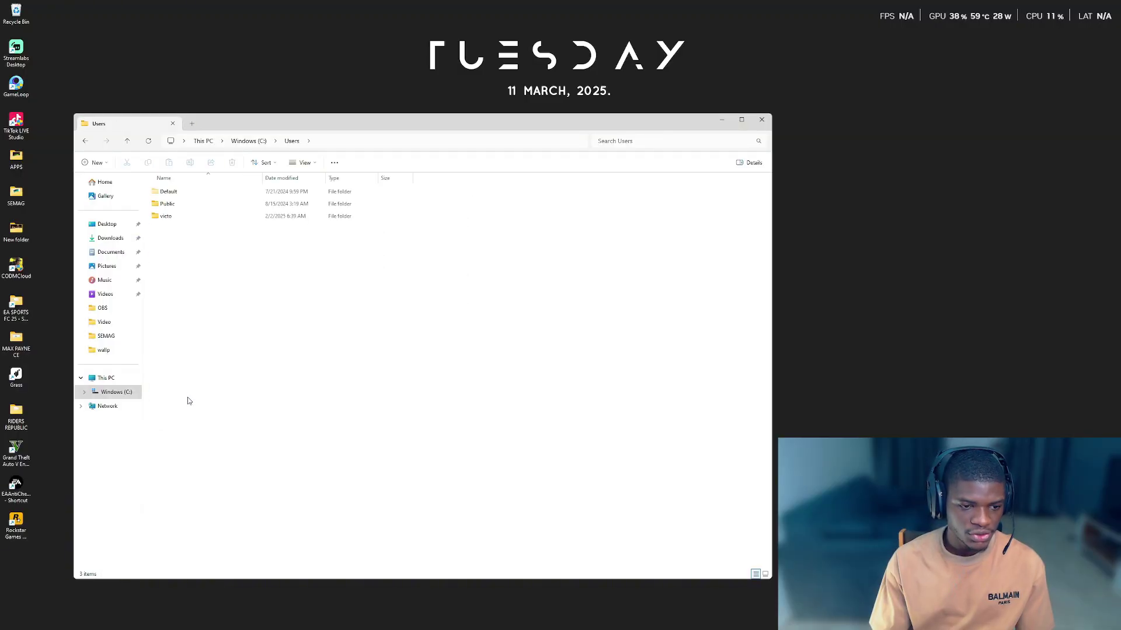
double_click(170, 219)
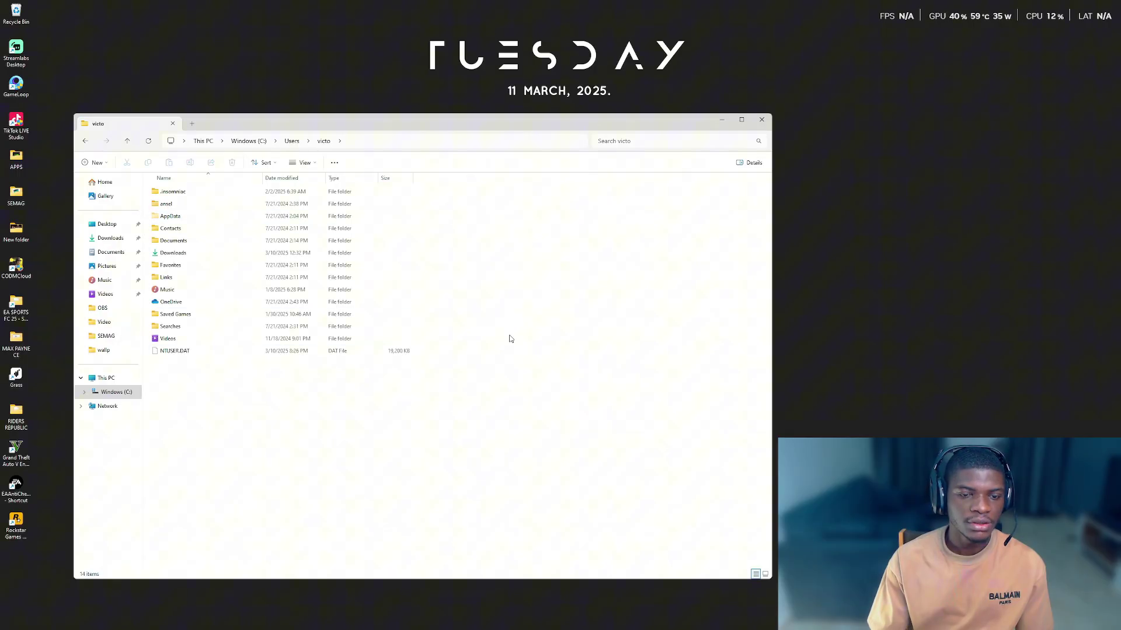
Check in the folder's view options whether hidden items are shown, leaving the options as they are.
left_click(316, 165)
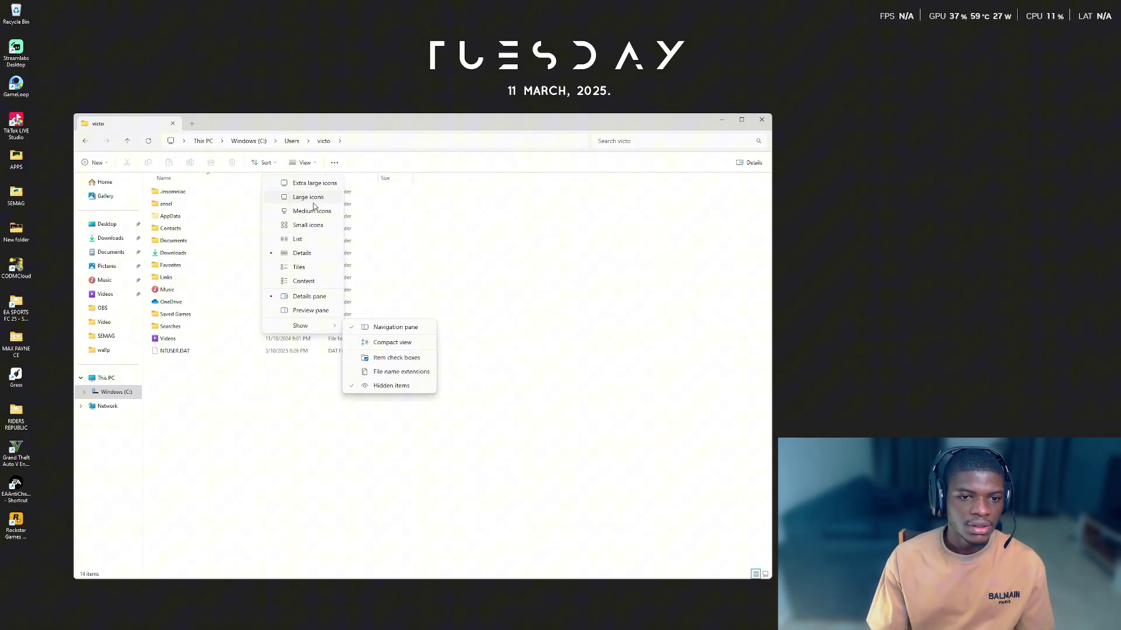
mouse_move(326, 327)
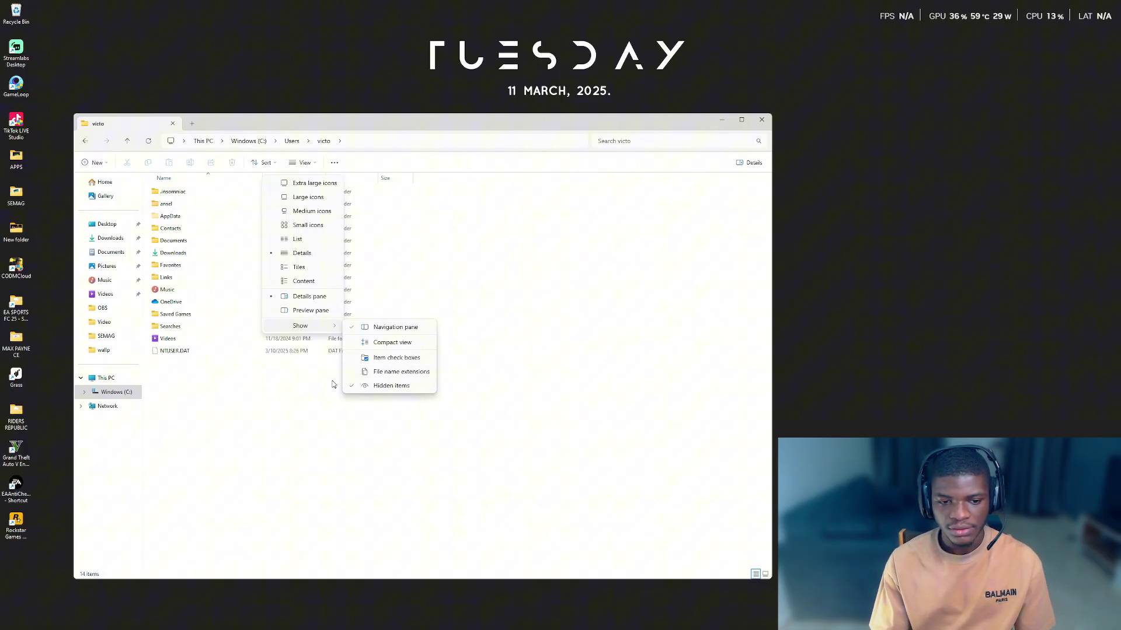
left_click(228, 376)
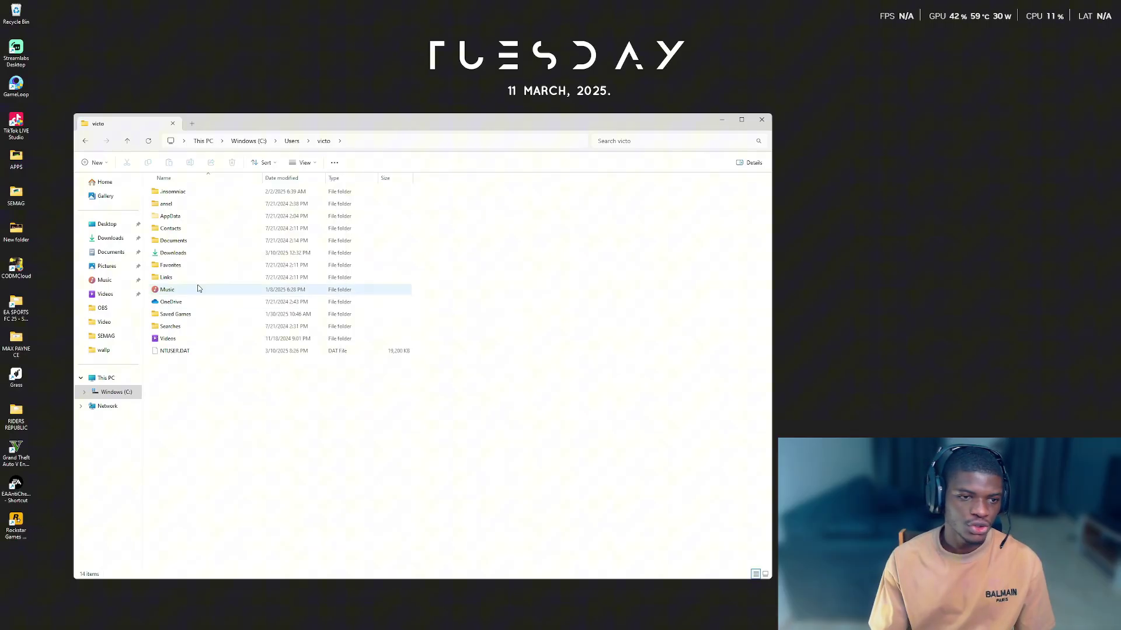
Open the fcsetup configuration file from the EA SPORTS FC 25 folder in AppData\Local with Notepad.
double_click(178, 219)
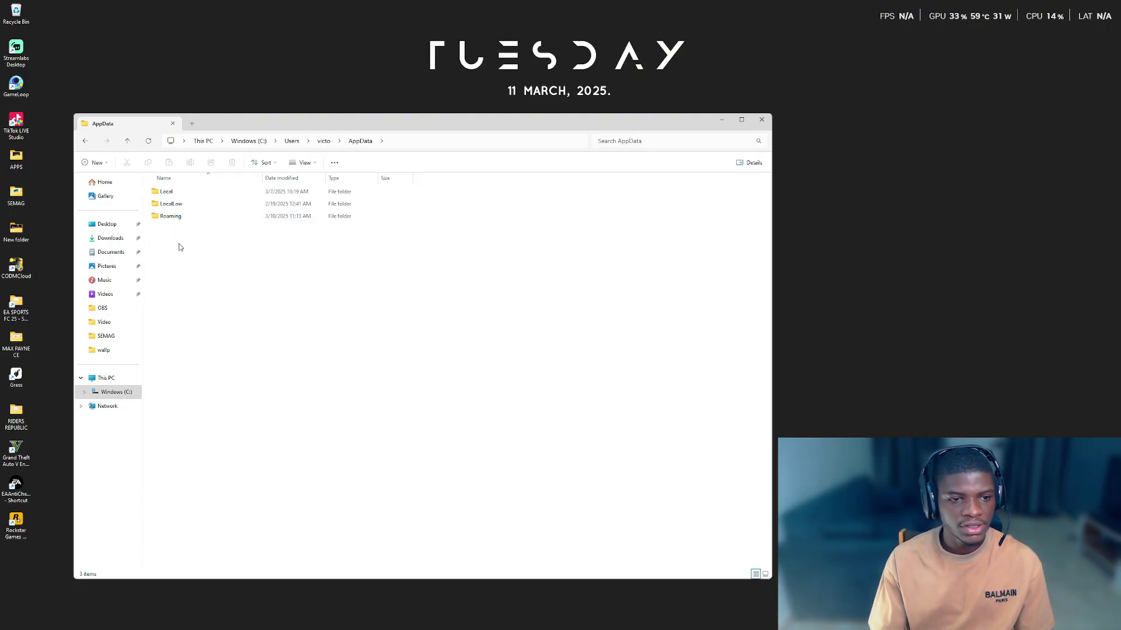
double_click(168, 192)
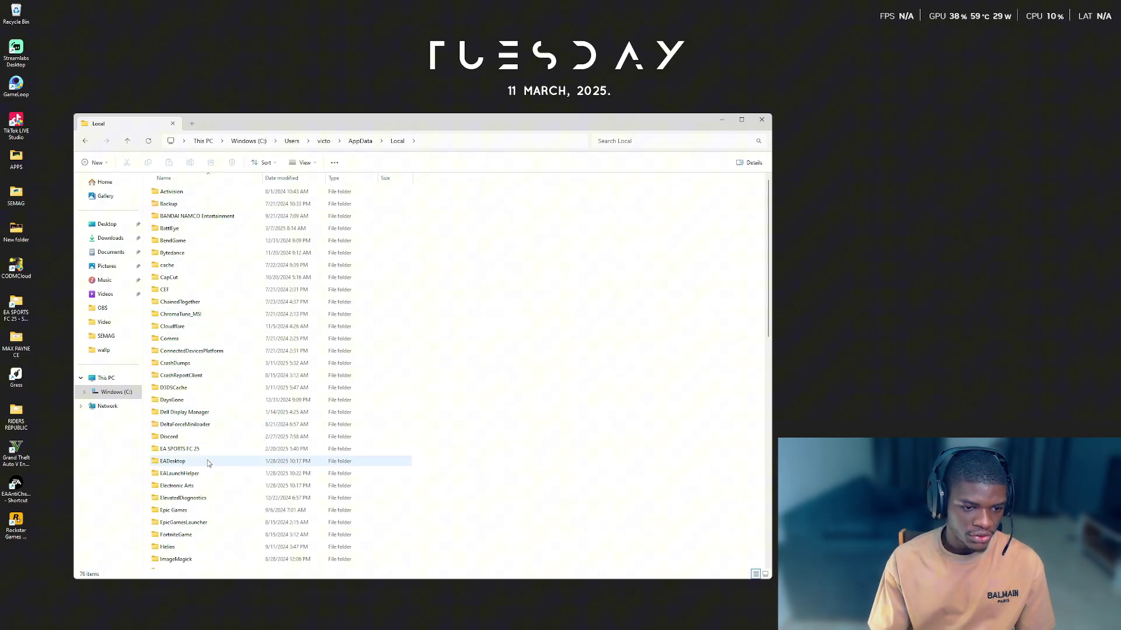
double_click(173, 449)
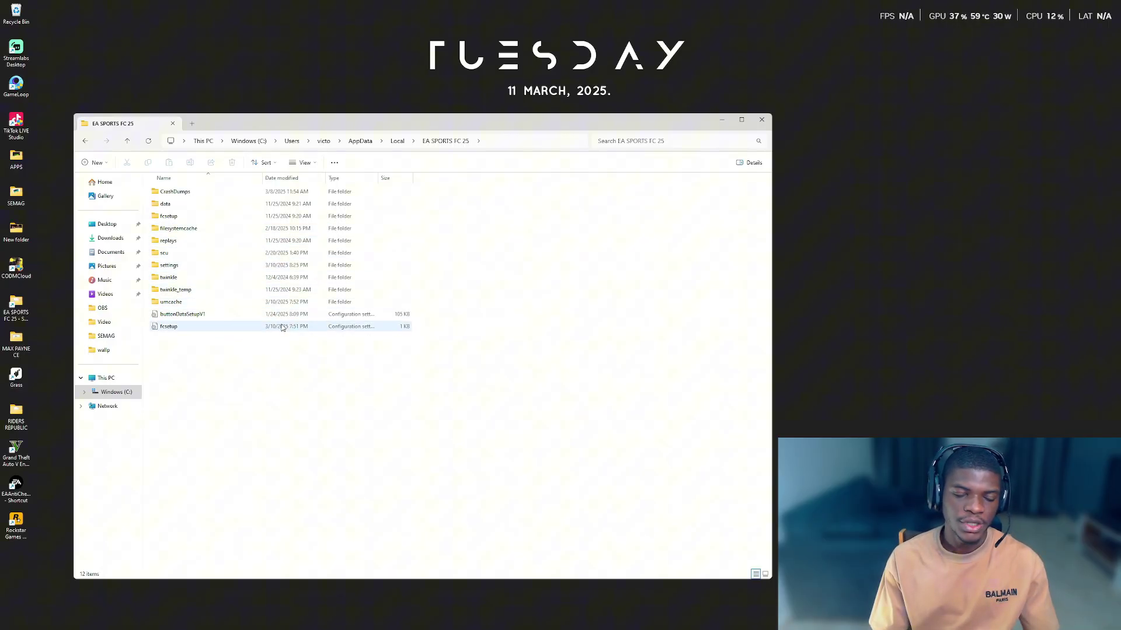
left_click(179, 328)
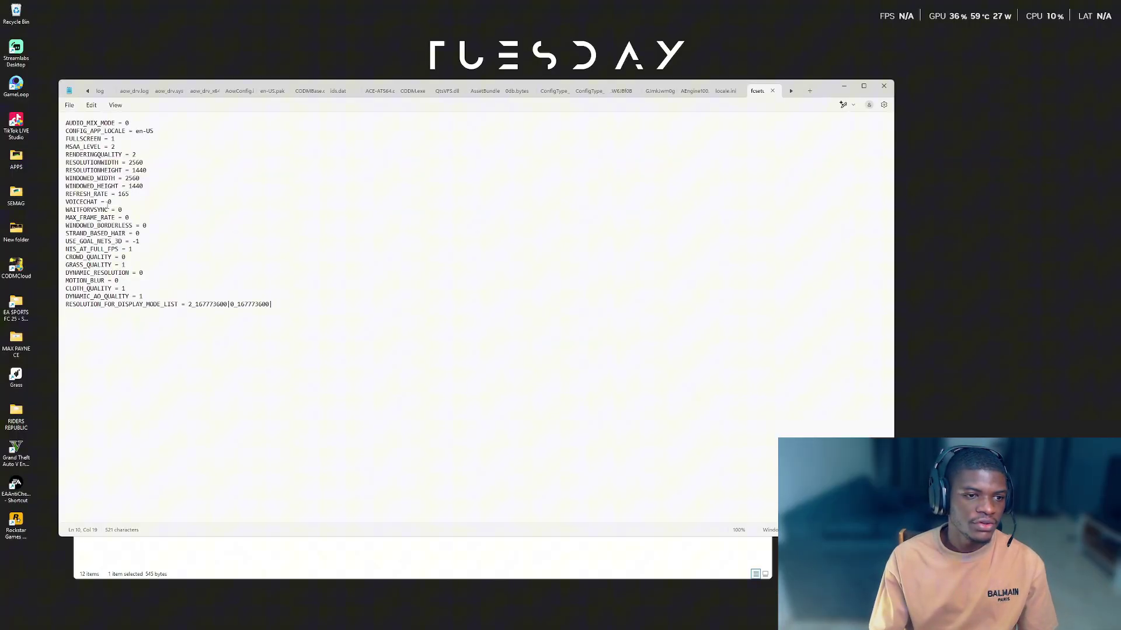
Re-enter 165 as the REFRESH_RATE value in the fcsetup file, save it and close Notepad.
left_click_drag(129, 194, 115, 195)
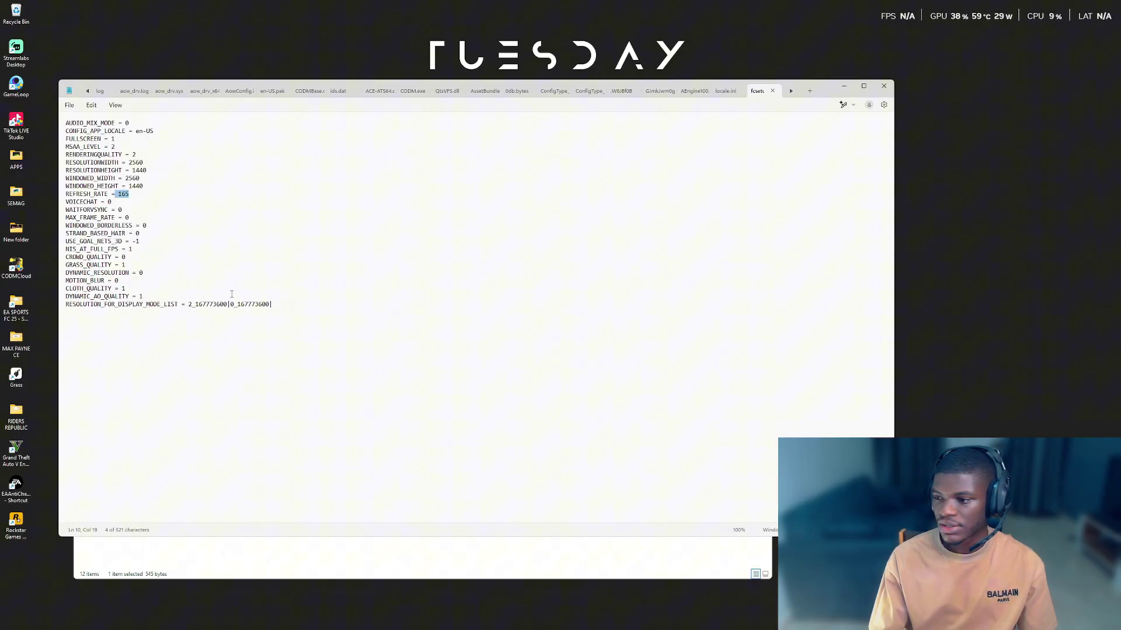
left_click(441, 289)
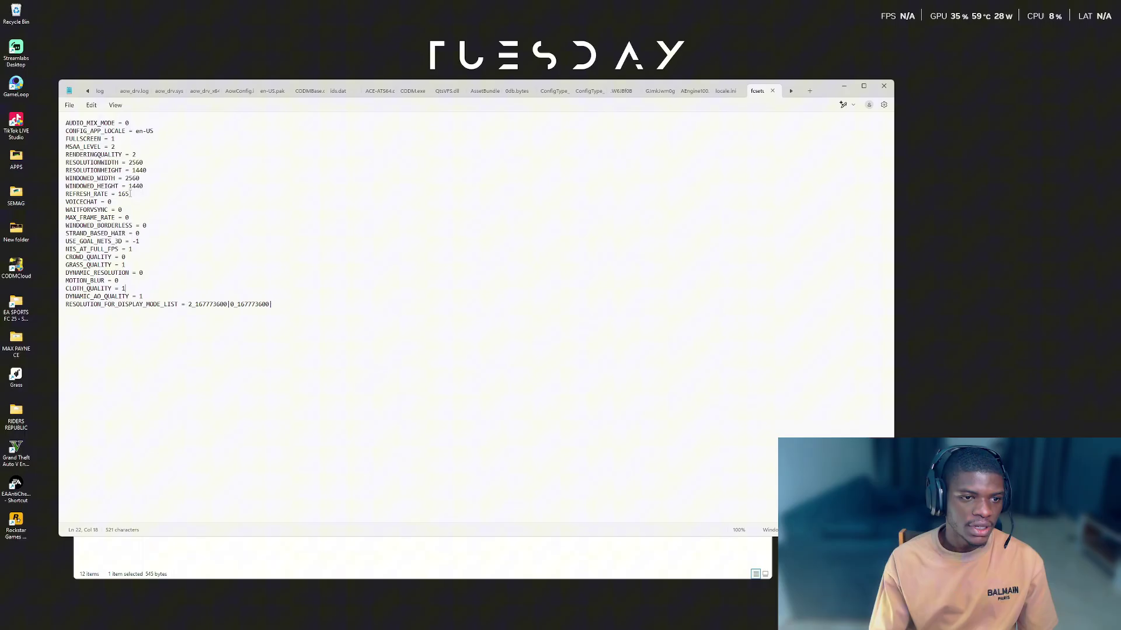
left_click(131, 195)
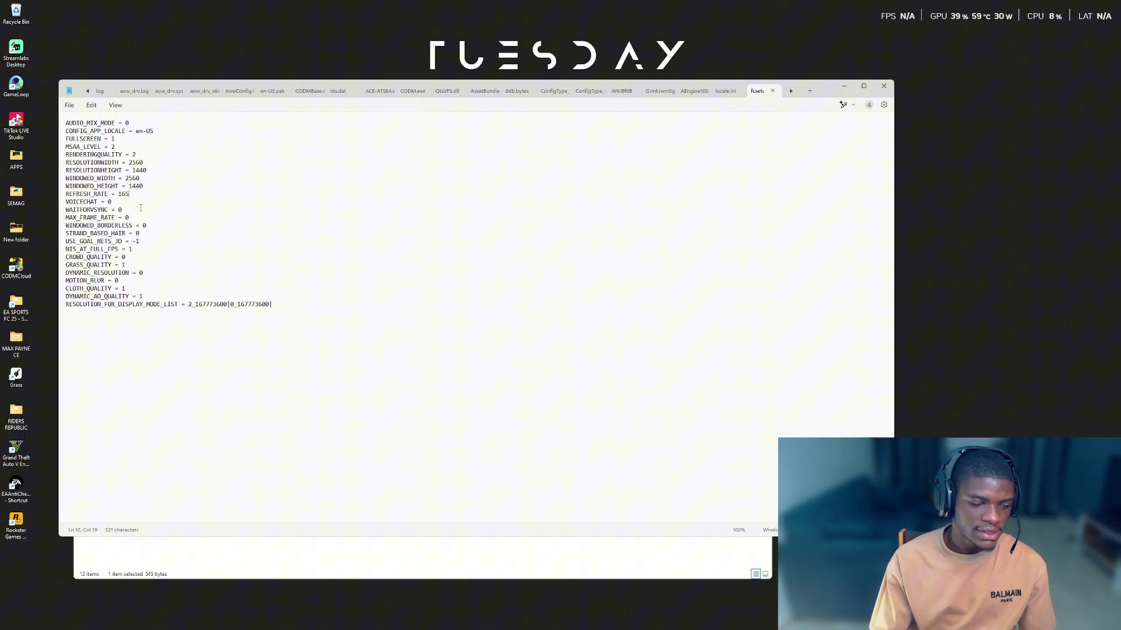
key("BackSpace")
key("BackSpace")
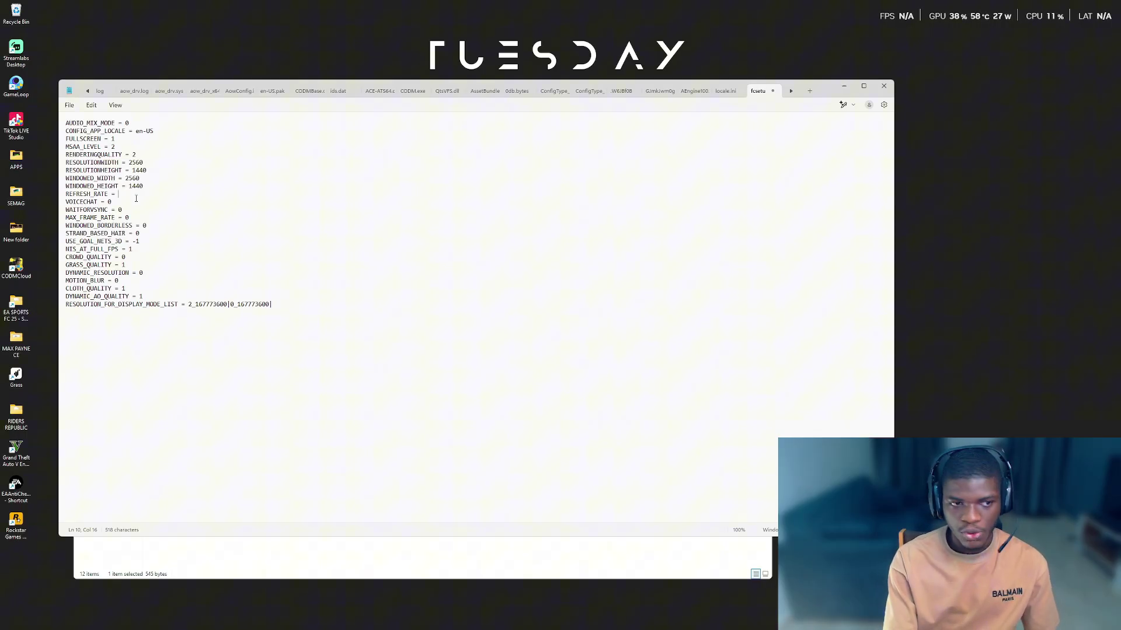
type("16")
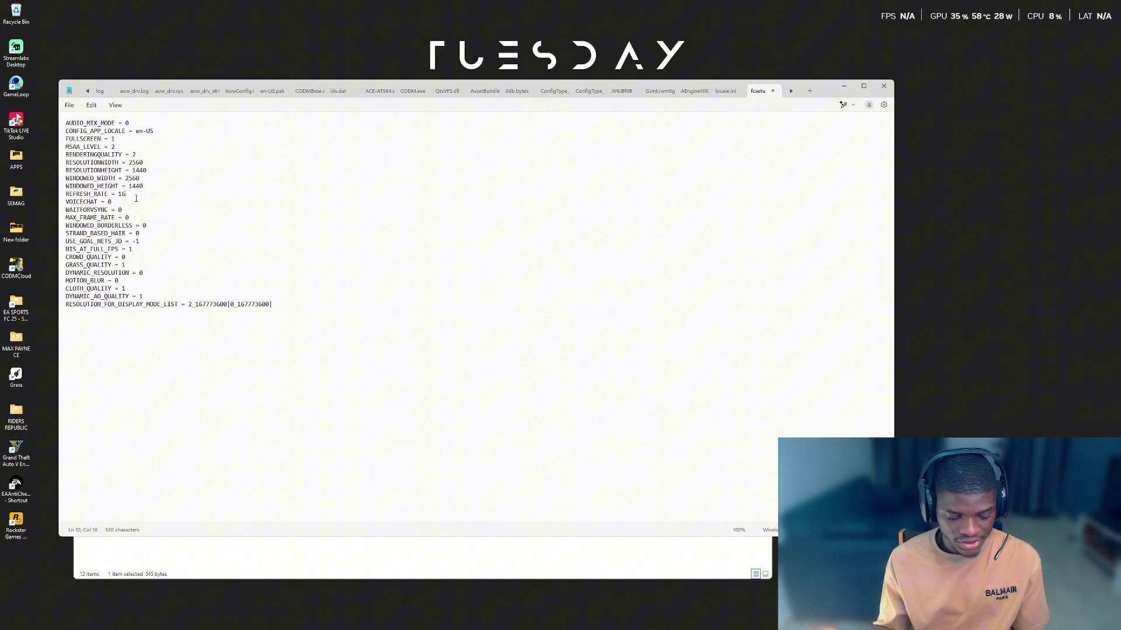
type("5")
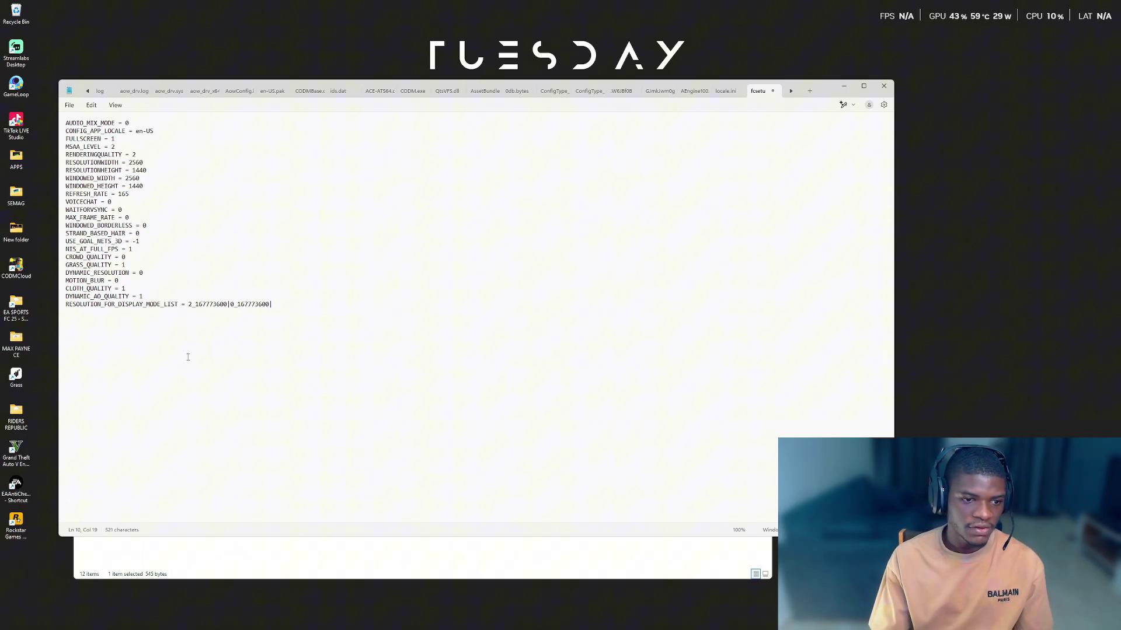
left_click(70, 106)
left_click(76, 166)
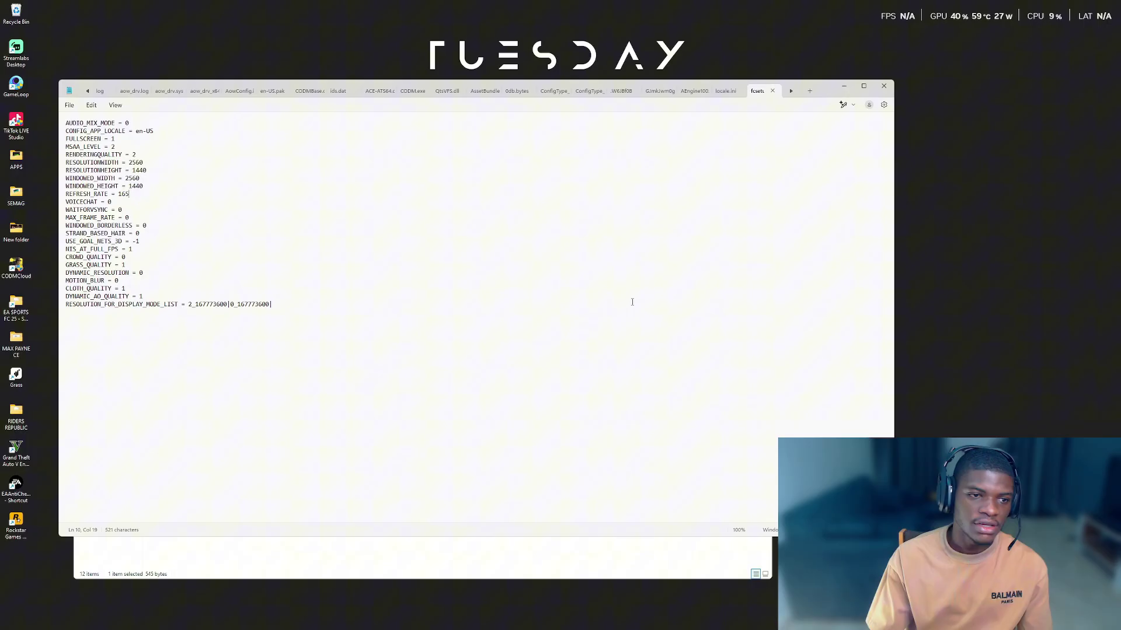
left_click(889, 84)
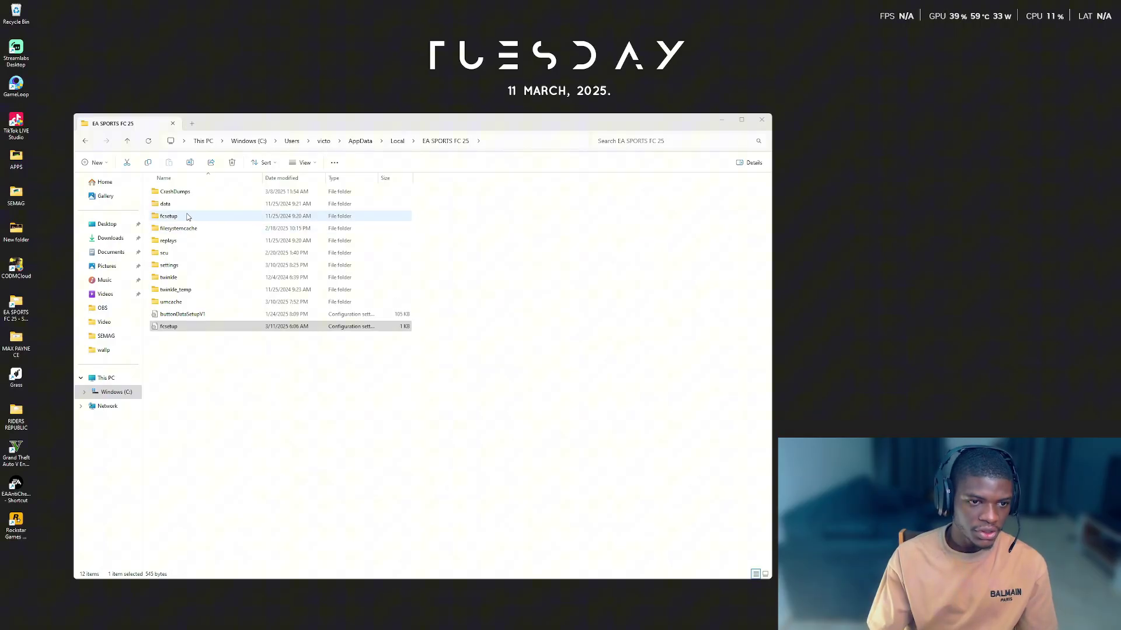
Open fcsetup_default from the fcsetup folder and set its REFRESH_RATE to 165.
double_click(189, 217)
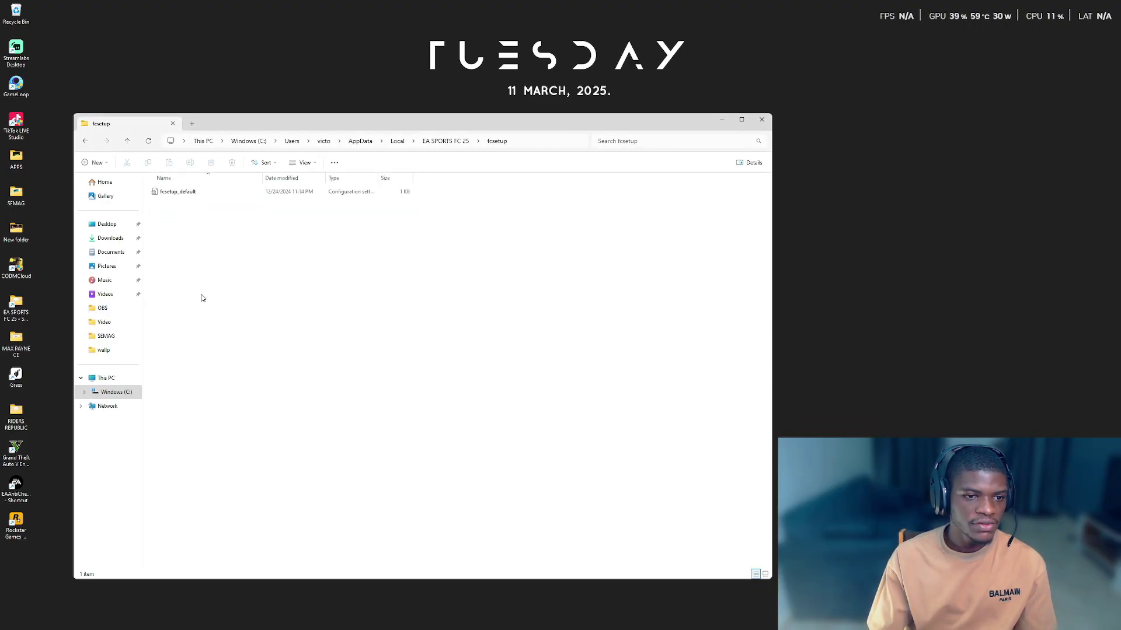
double_click(207, 194)
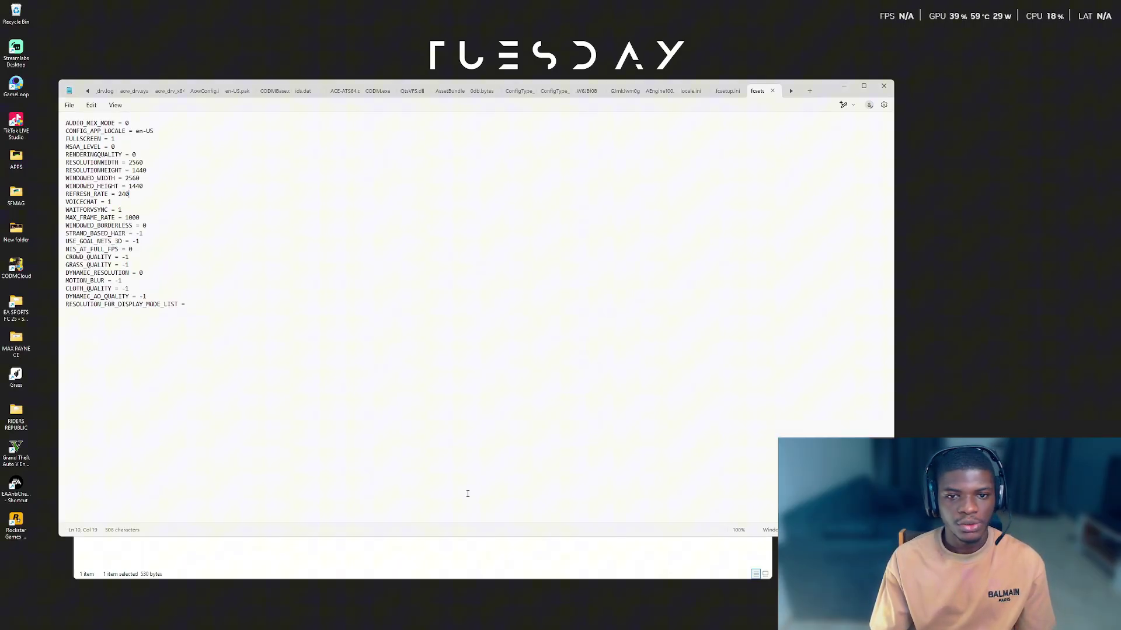
double_click(123, 195)
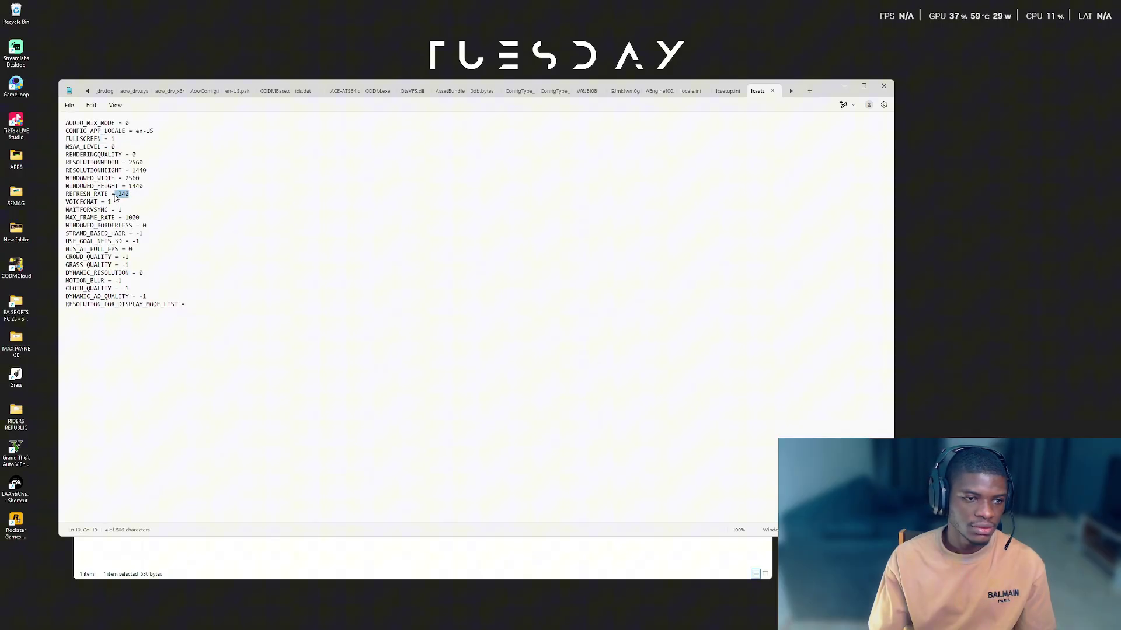
left_click(131, 194)
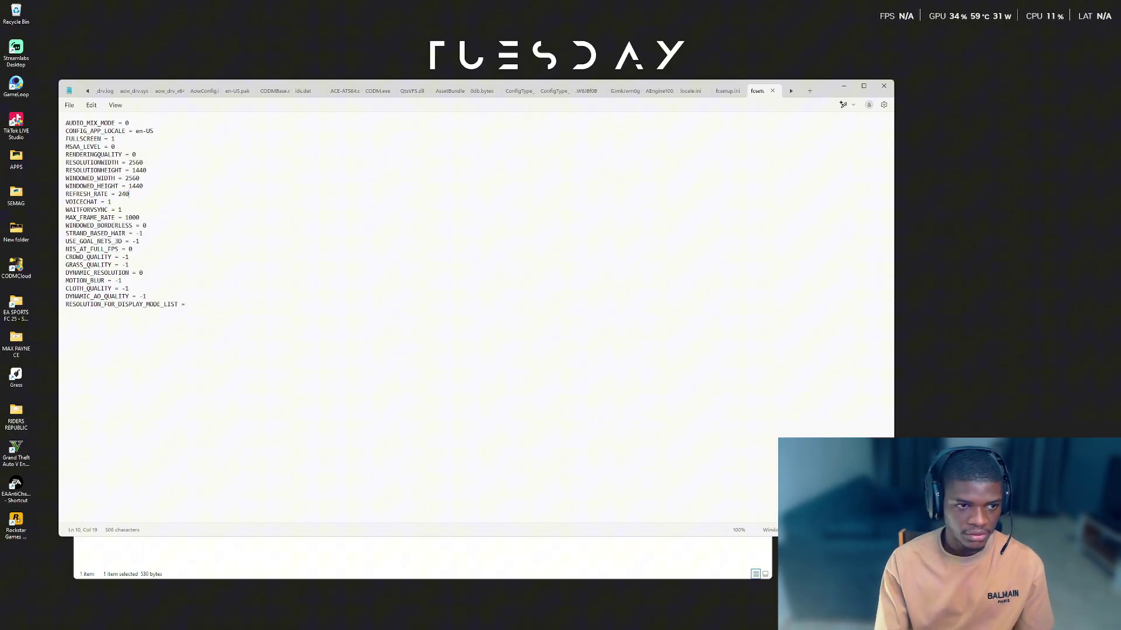
key("BackSpace")
key("BackSpace")
key("BackSpace")
type("165")
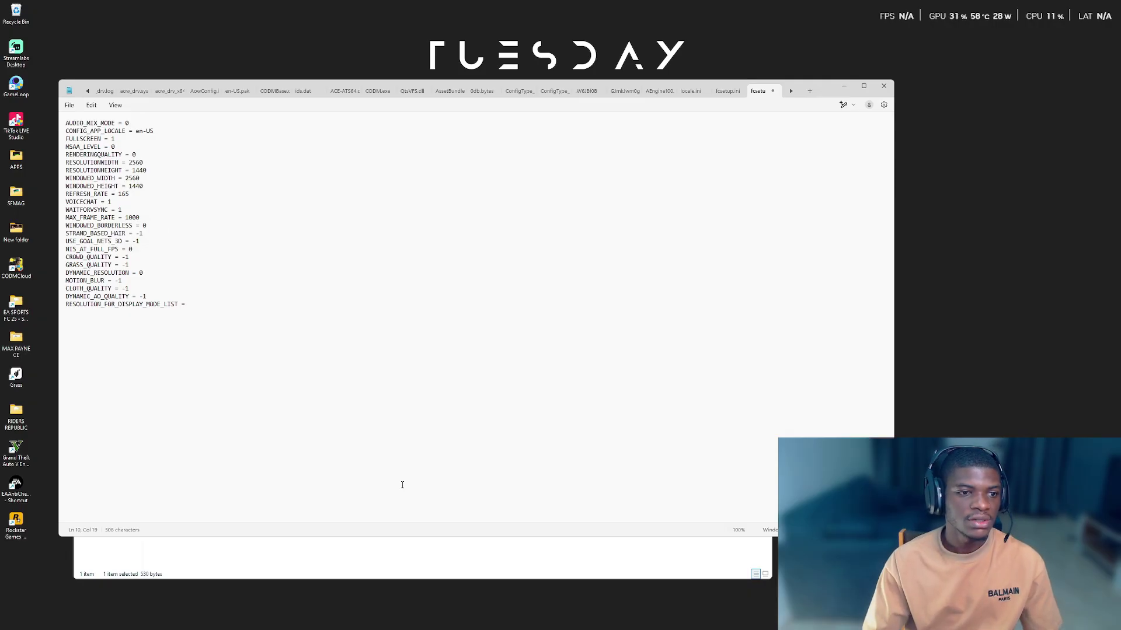
Save the fcsetup_default file and close both Notepad and the File Explorer window.
left_click(402, 485)
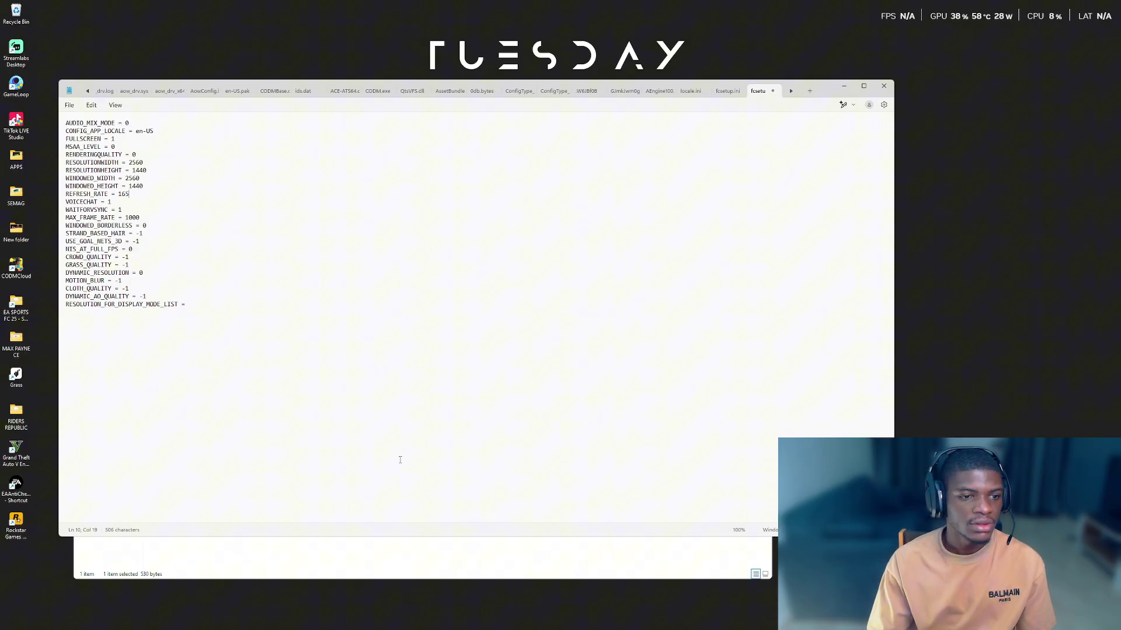
left_click(69, 105)
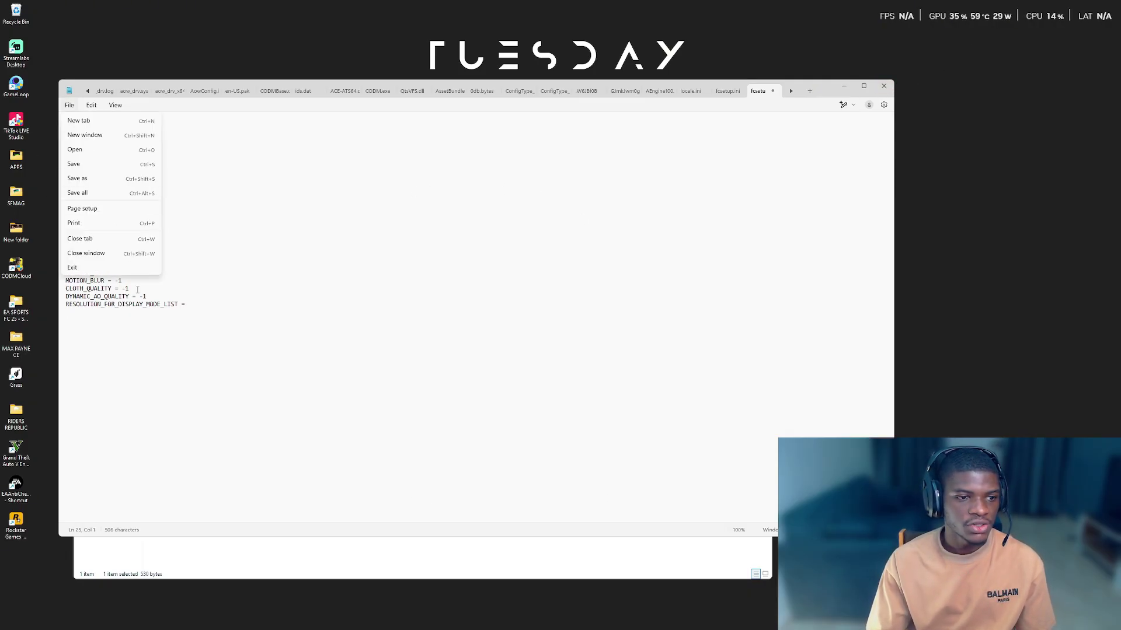
left_click(84, 168)
left_click(884, 86)
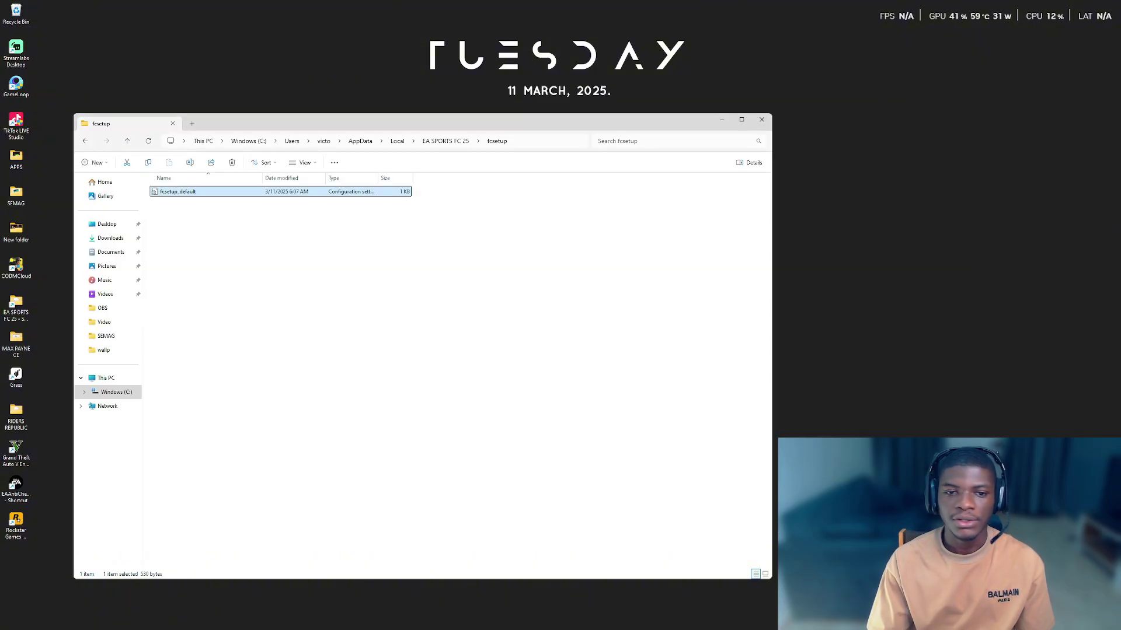
right_click(887, 339)
left_click(925, 374)
left_click(761, 120)
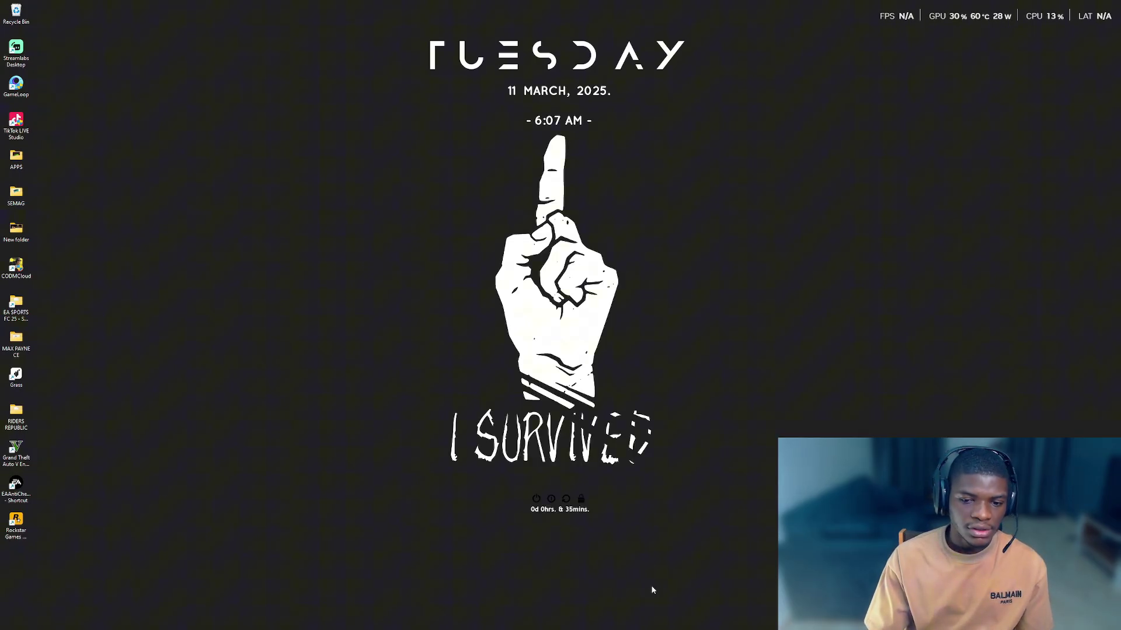
Switch to Steam and launch EA SPORTS FC 25 from the recent games in the library.
mouse_move(580, 623)
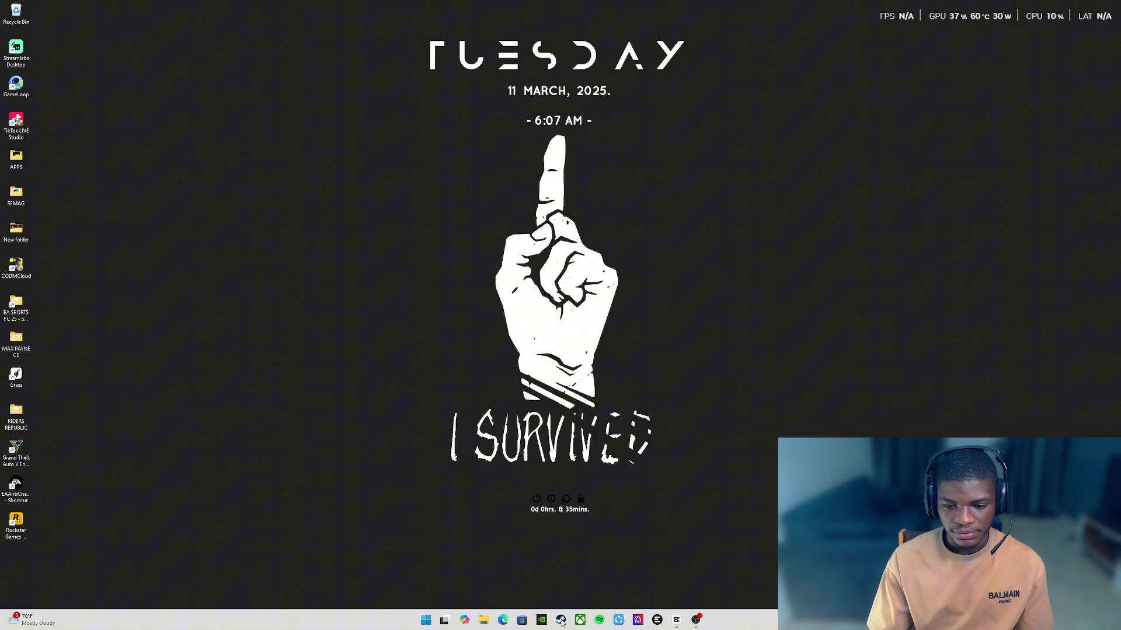
left_click(560, 621)
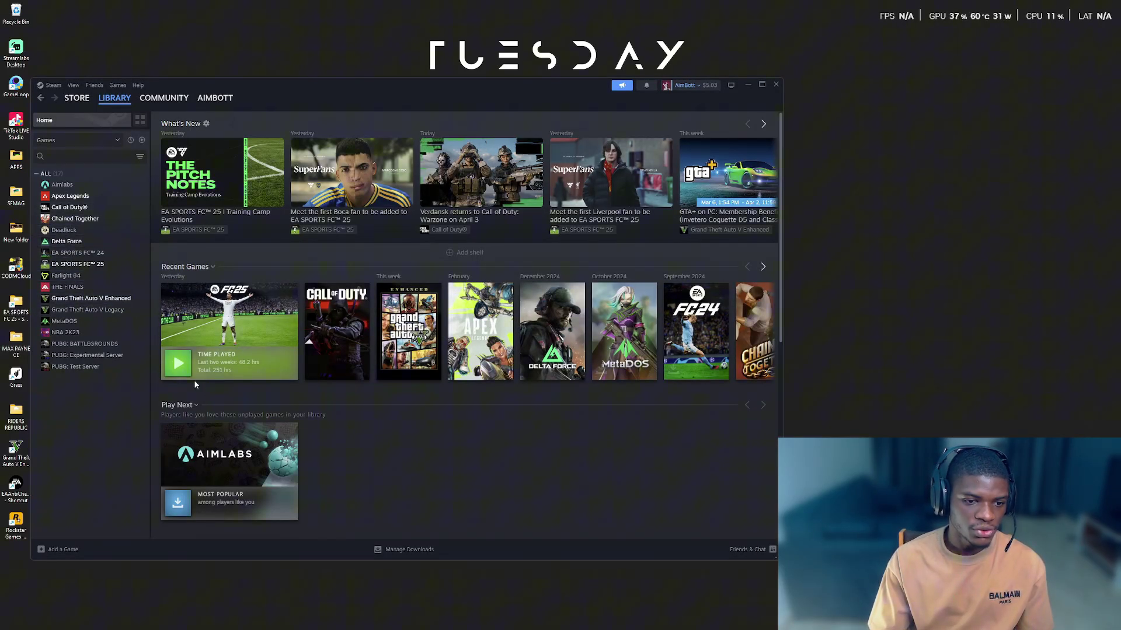
left_click(177, 363)
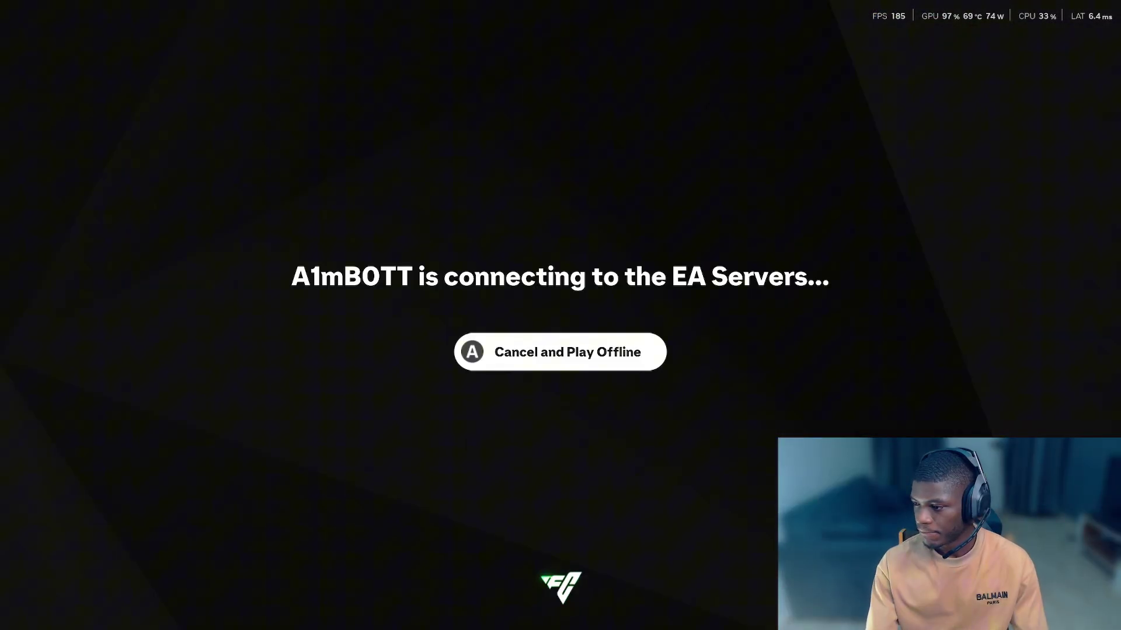
key("Return")
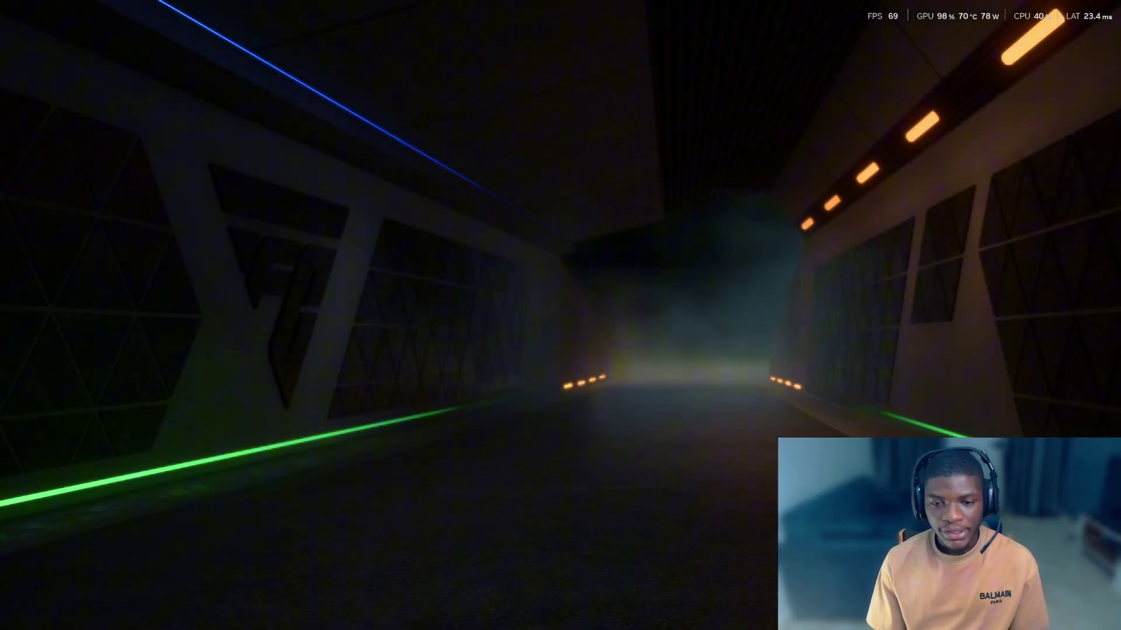
key("Right")
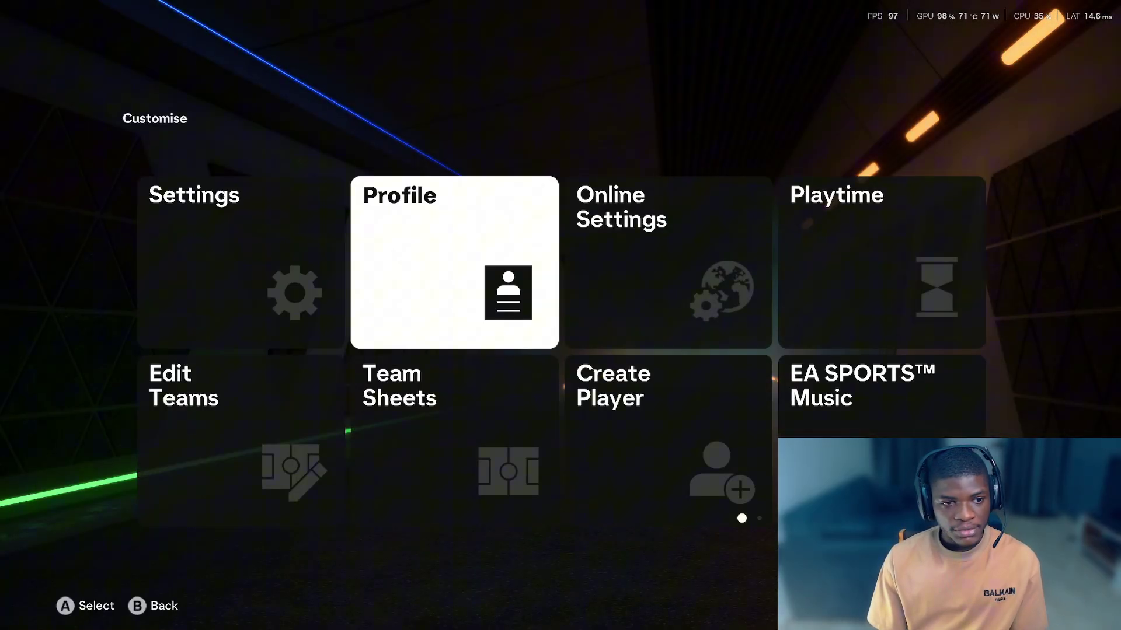
key("Right")
key("Left")
key("Left")
key("Right")
key("Left")
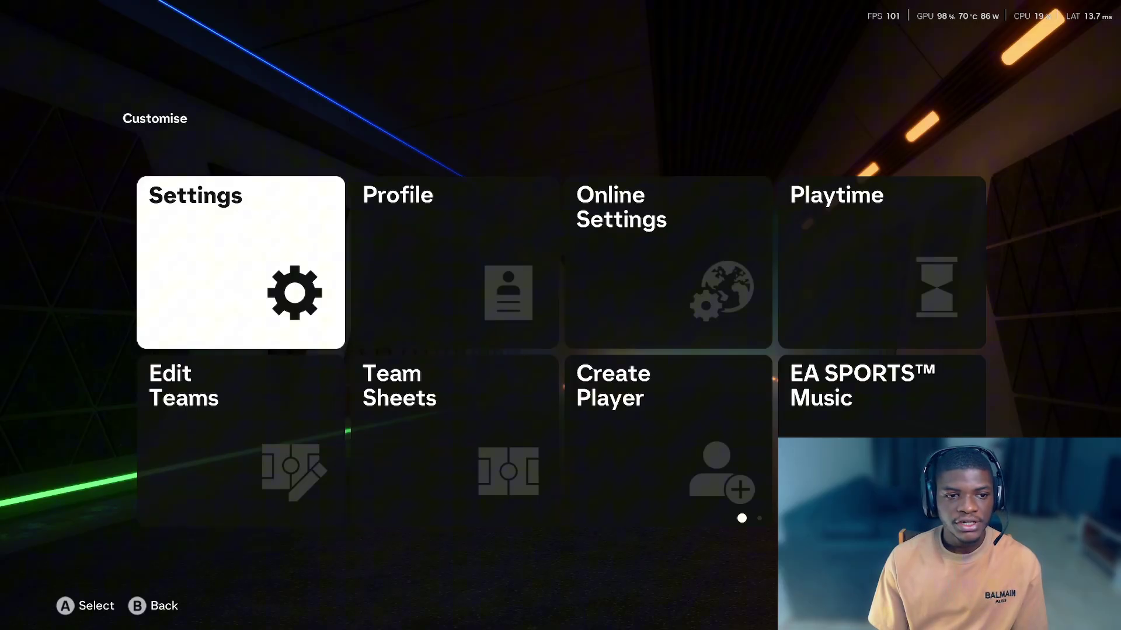
key("Right")
key("Left")
key("Right")
key("Left")
key("Right")
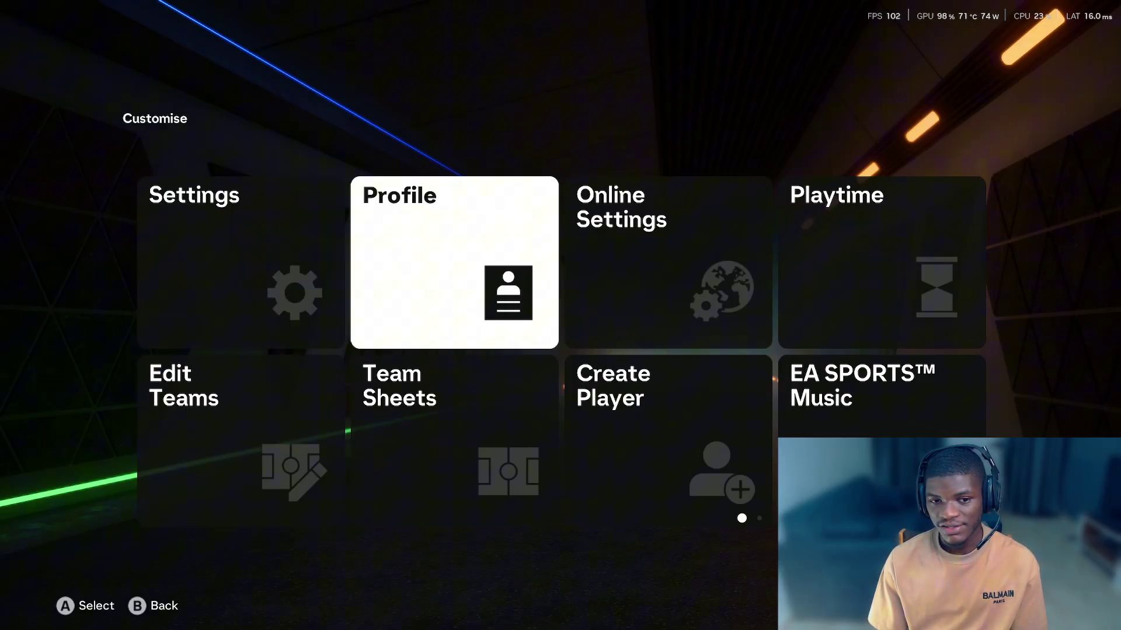
key("Left")
key("Right")
key("Left")
key("Right")
key("Left")
key("Right")
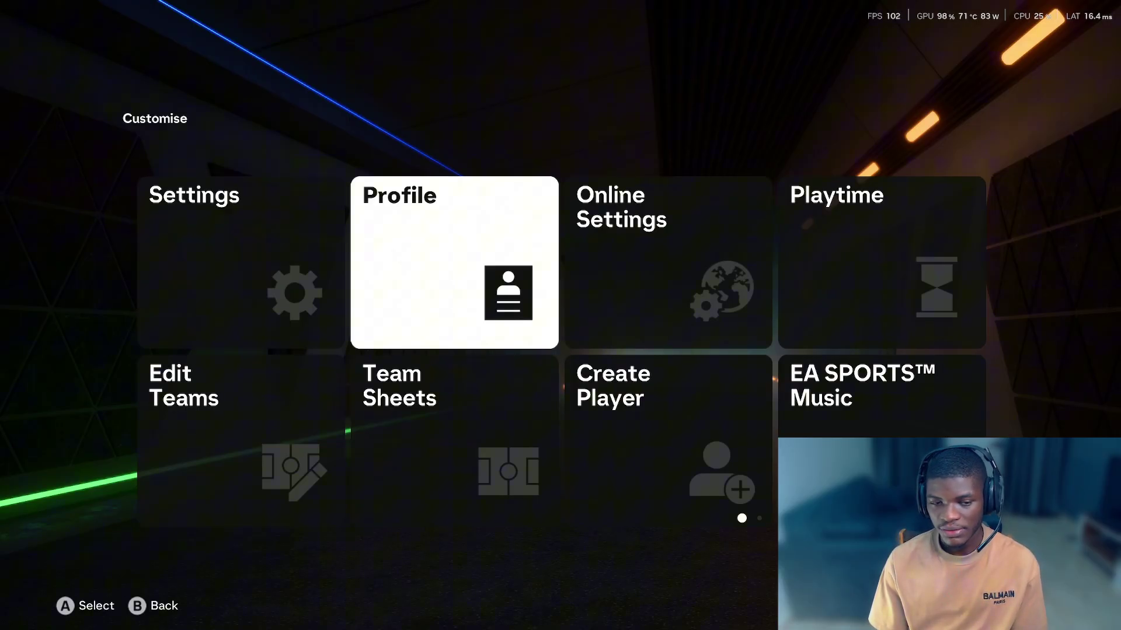
key("Left")
key("Right")
key("Left")
key("Right")
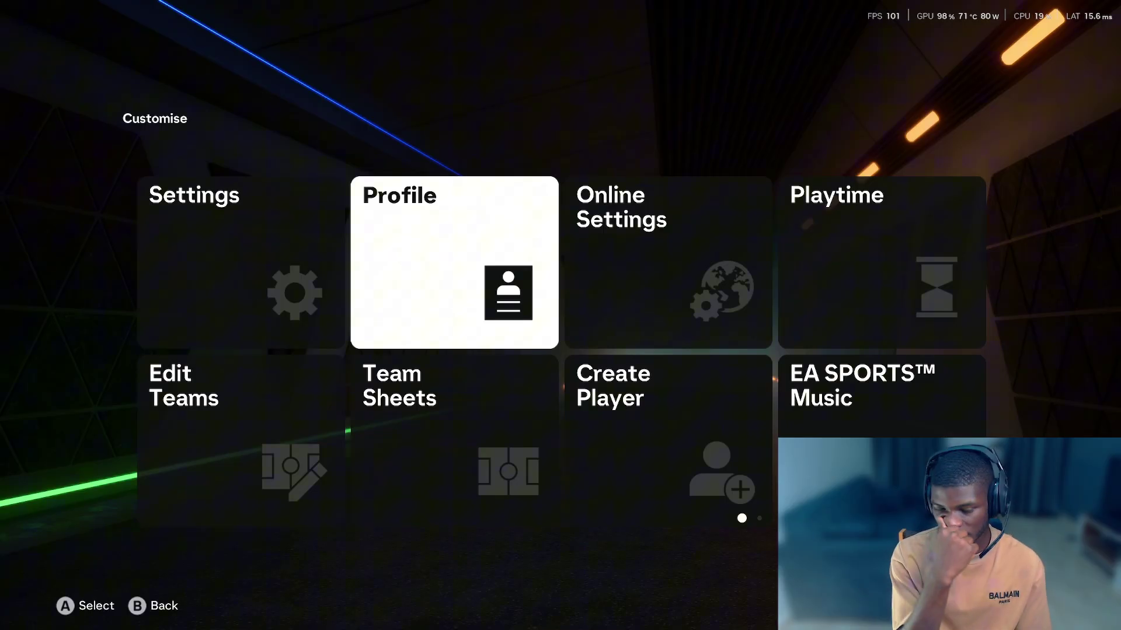
key("Left")
key("Right")
key("Left")
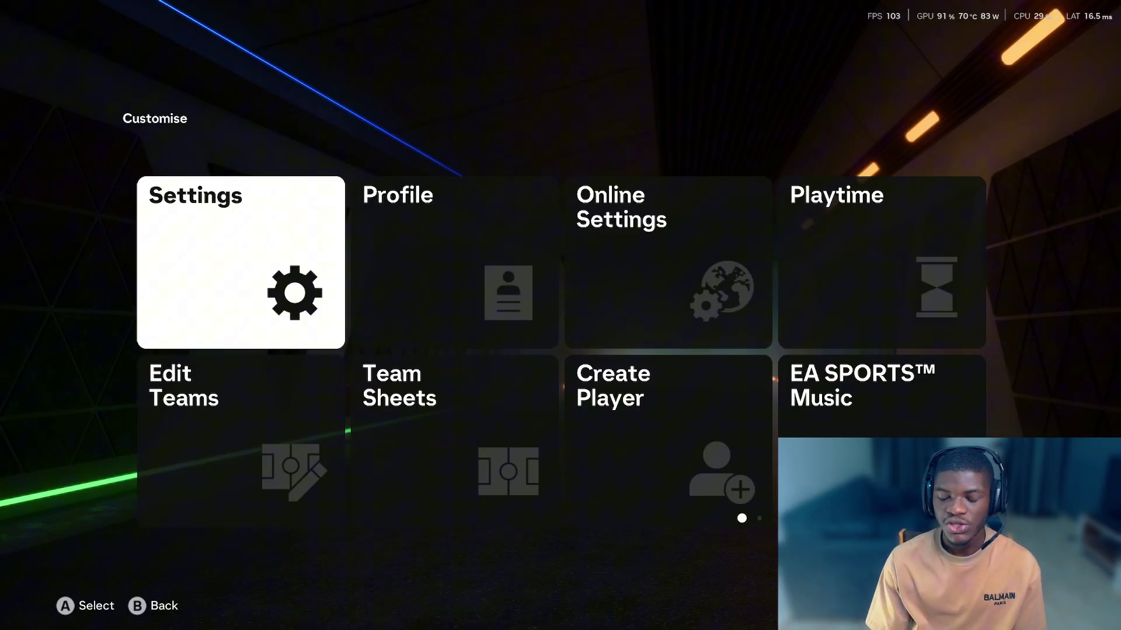
key("Left")
key("Right")
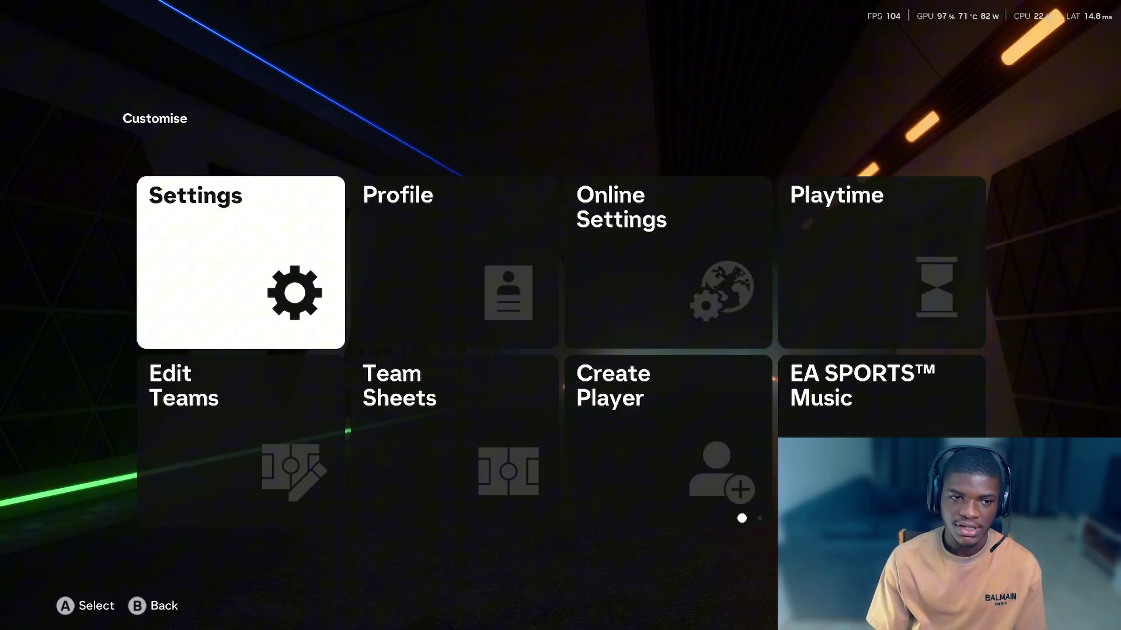
key("Right")
key("Left")
key("Right")
key("Left")
key("Right")
key("Left")
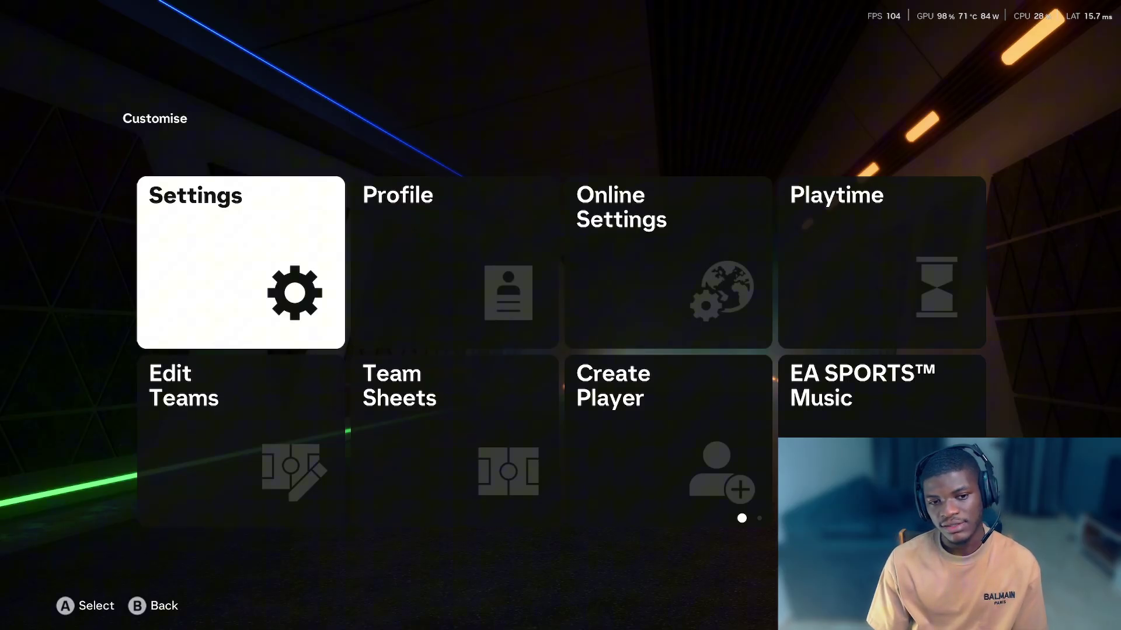
key("Right")
key("Left")
Open the Display Configuration section of Game Settings from the Customise screen's Settings.
key("Return")
key("Right")
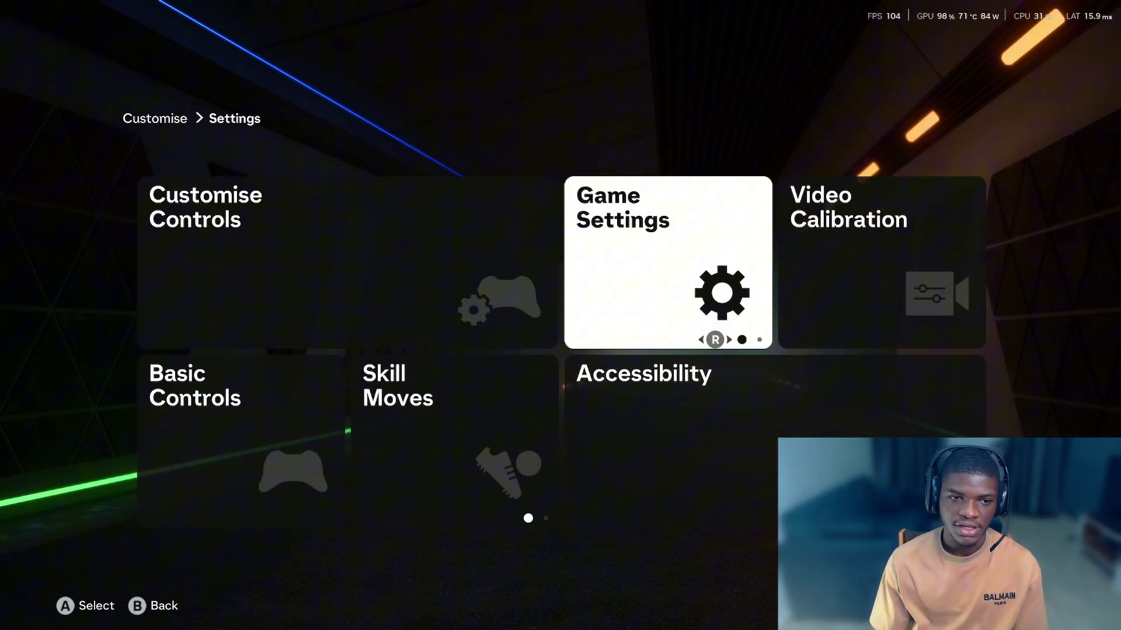
key("Right")
key("Left")
key("Left")
key("Right")
key("Left")
key("Right")
key("Return")
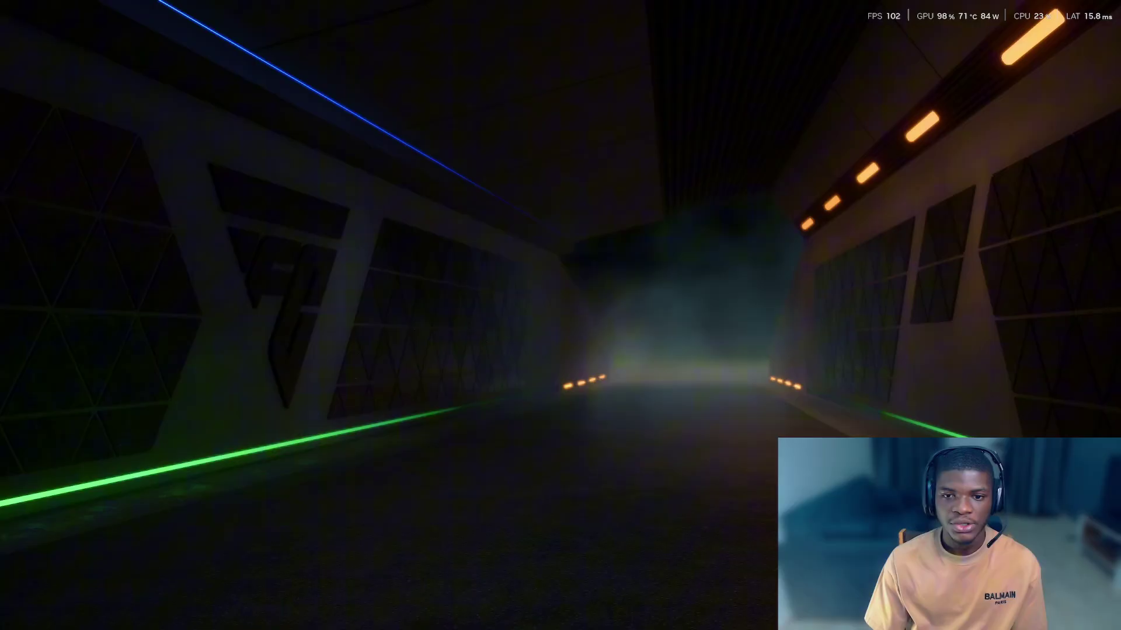
key("q")
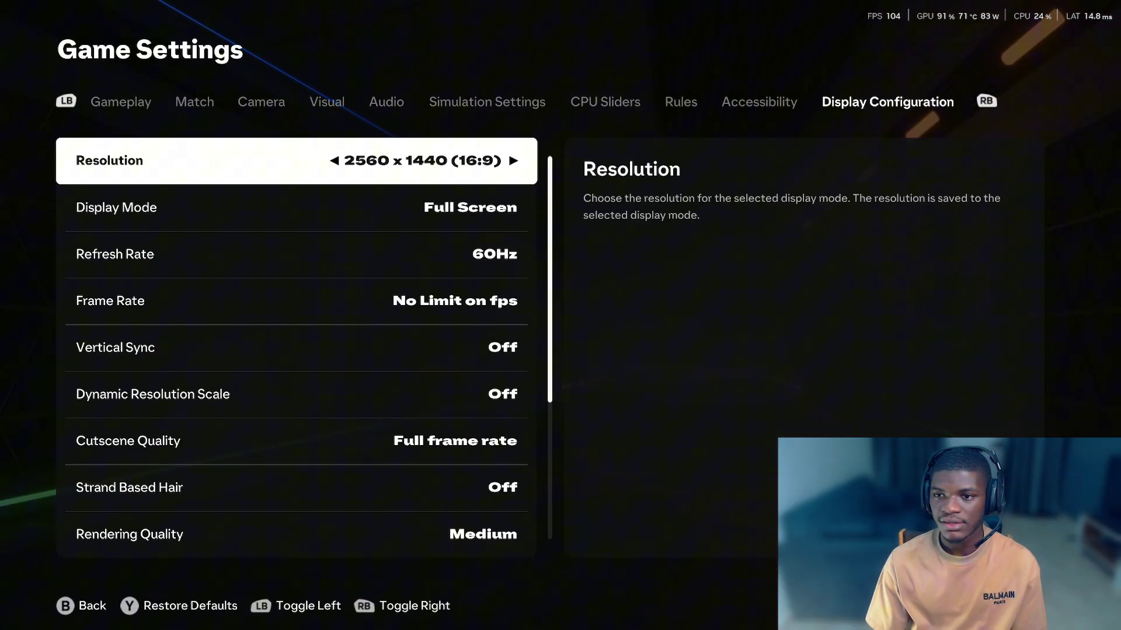
Examine the Refresh Rate option and its neighbouring display options, such as Frame Rate, in Display Configuration.
key("Down")
key("Down")
key("Down")
key("Up")
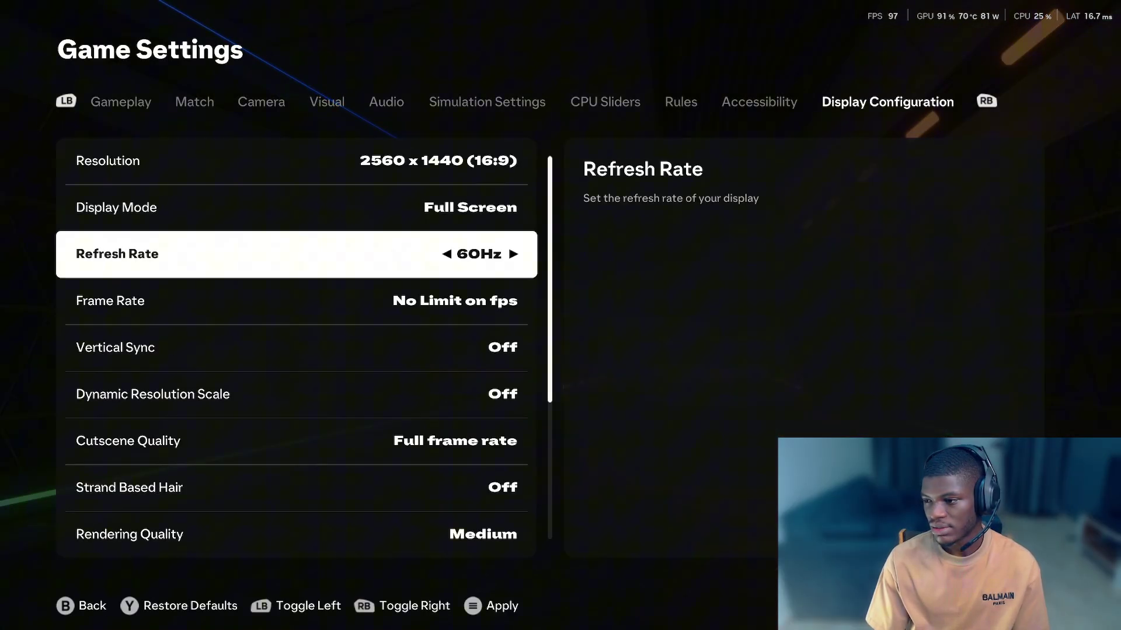
key("Down")
key("Down")
key("Up")
key("Up")
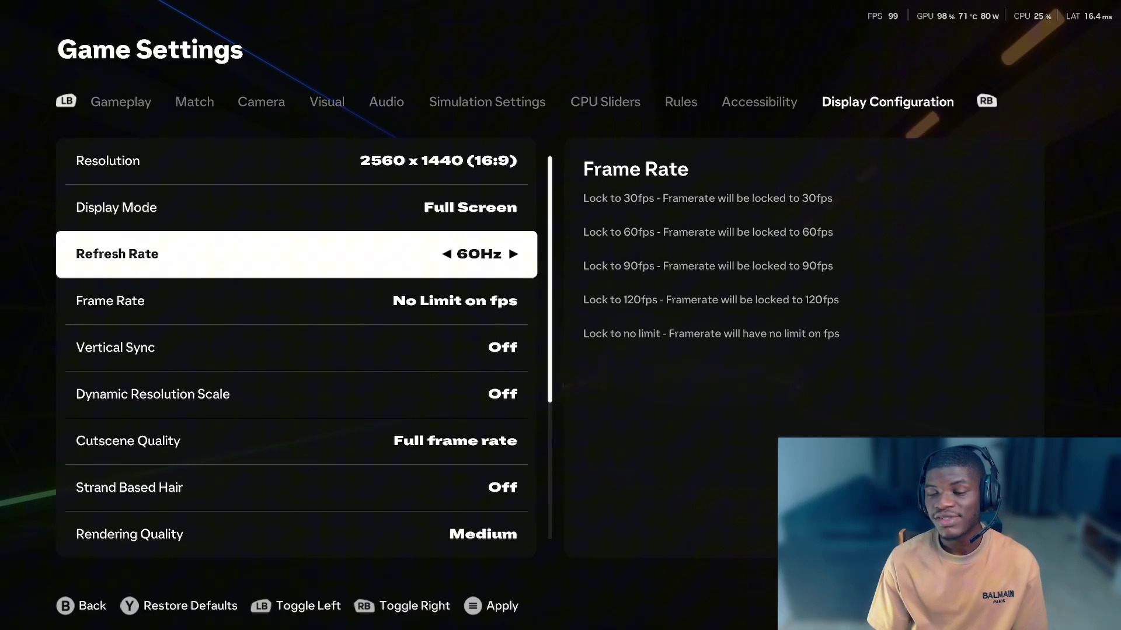
key("Down")
key("Down")
key("Up")
key("Up")
key("Up")
key("Down")
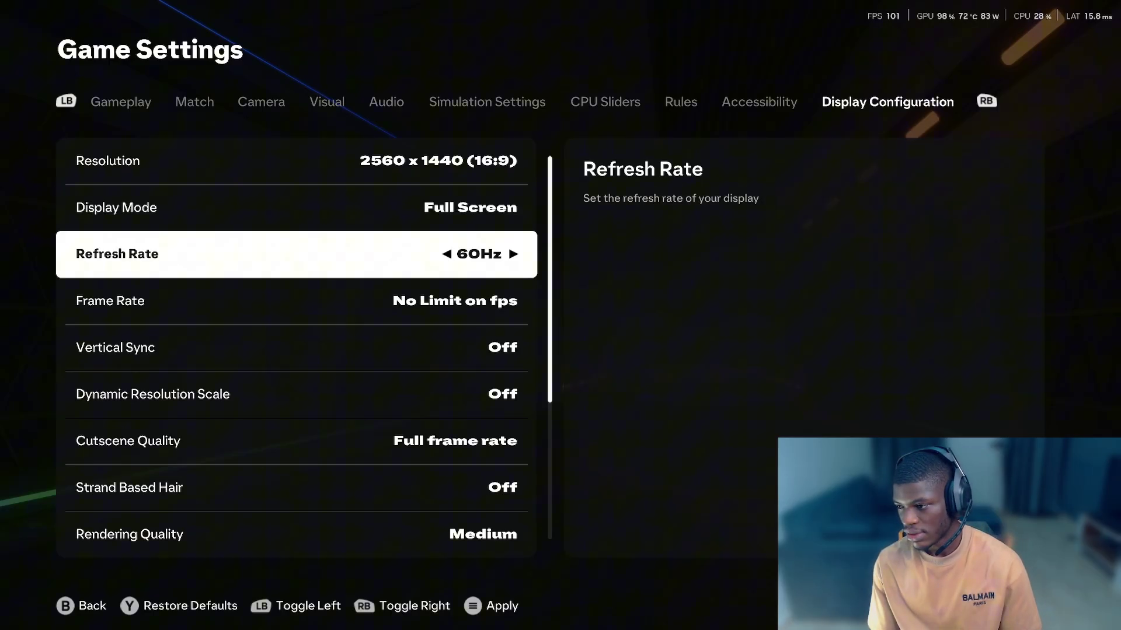
Examine the Display Configuration options around Refresh Rate, from Frame Rate to Dynamic Resolution Scale.
key("Down")
key("Down")
key("Down")
key("Up")
key("Up")
key("Up")
key("Up")
key("Down")
key("Down")
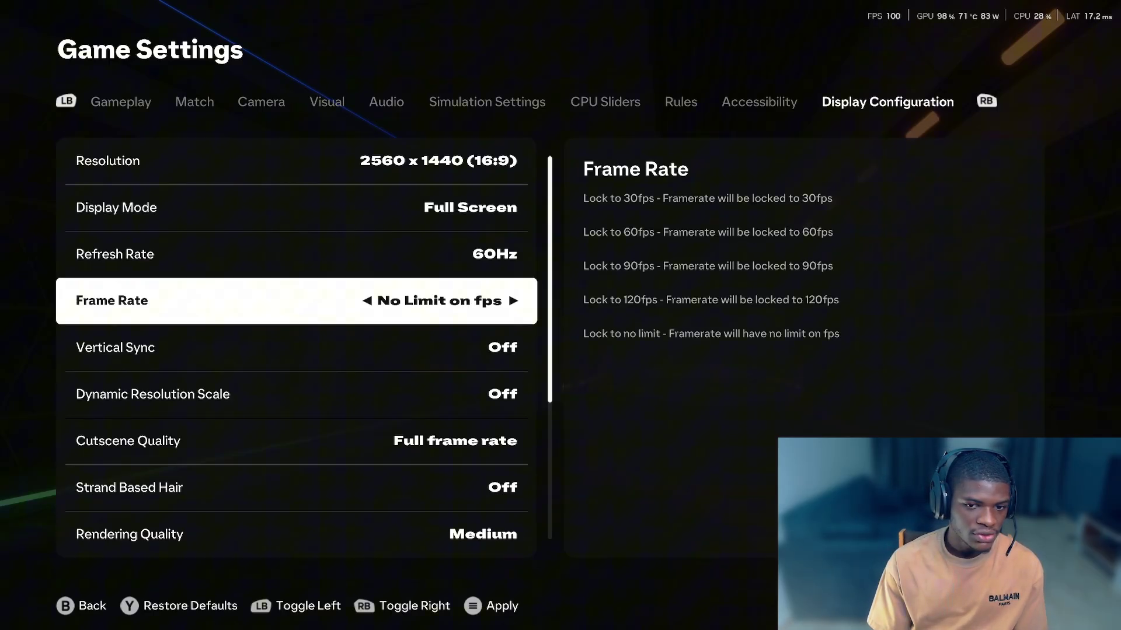
key("Down")
key("Up")
key("Up")
key("Up")
key("Down")
key("Down")
key("Up")
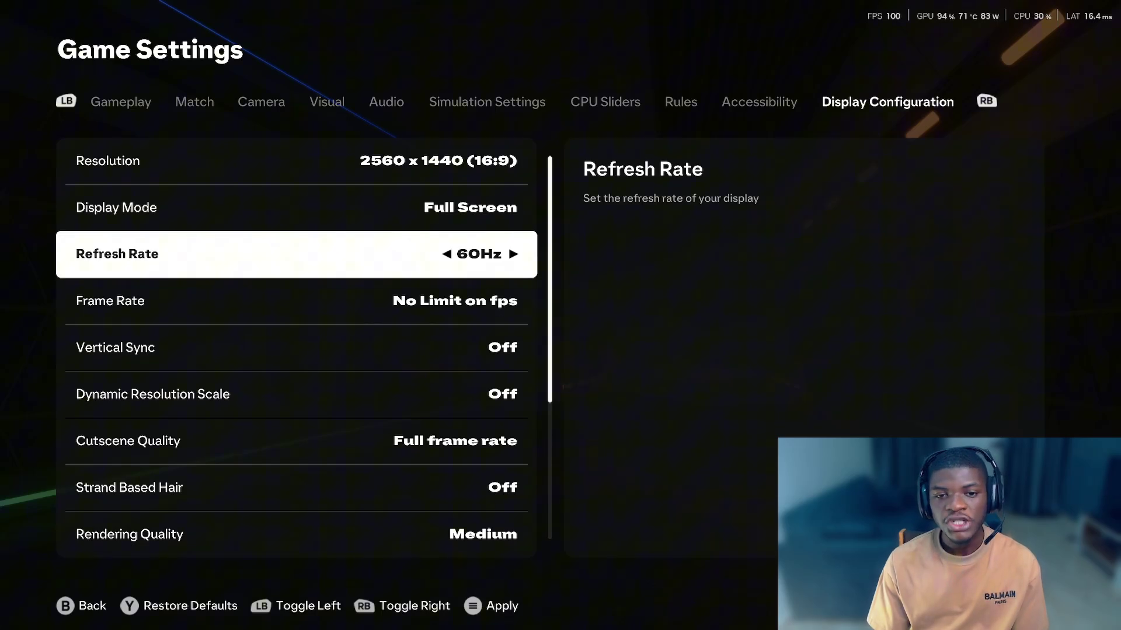
key("Down")
key("Down")
key("Down")
key("Up")
key("Down")
key("Down")
key("Up")
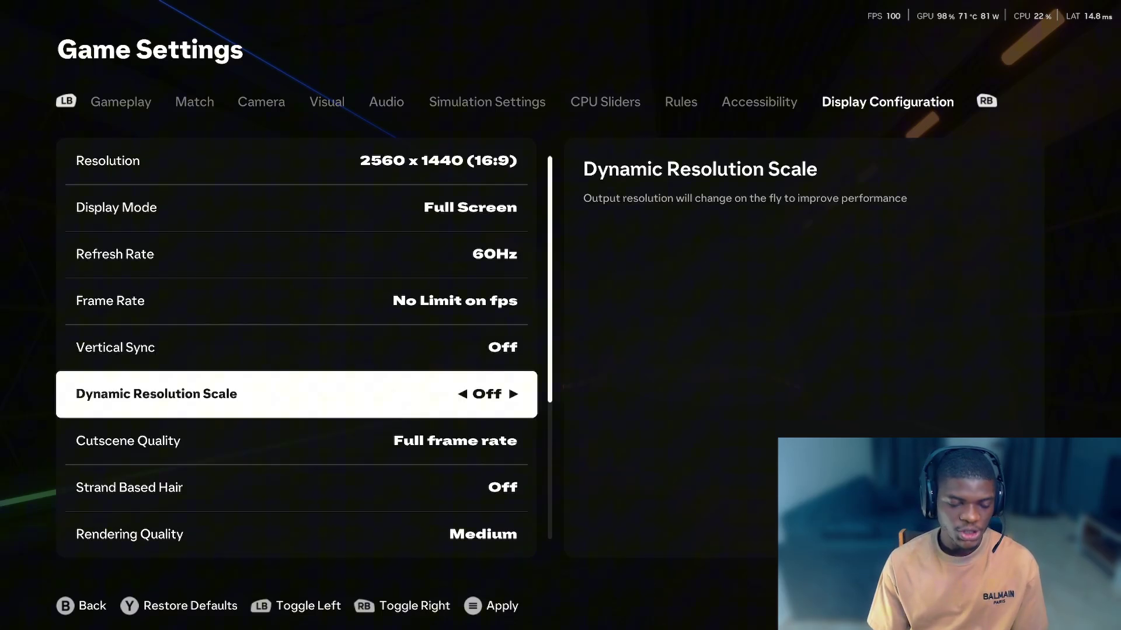
Review the display options between Vertical Sync and Grass Quality, including Cutscene Quality and Rendering Quality.
key("Up")
key("Down")
key("Down")
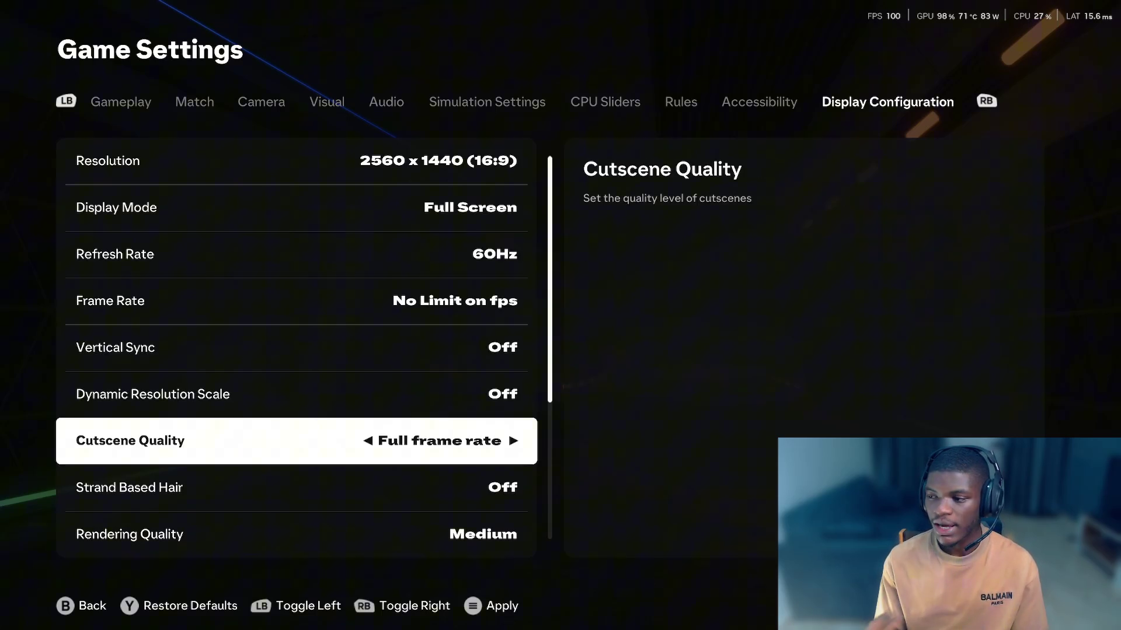
key("Down")
key("Down")
key("Down")
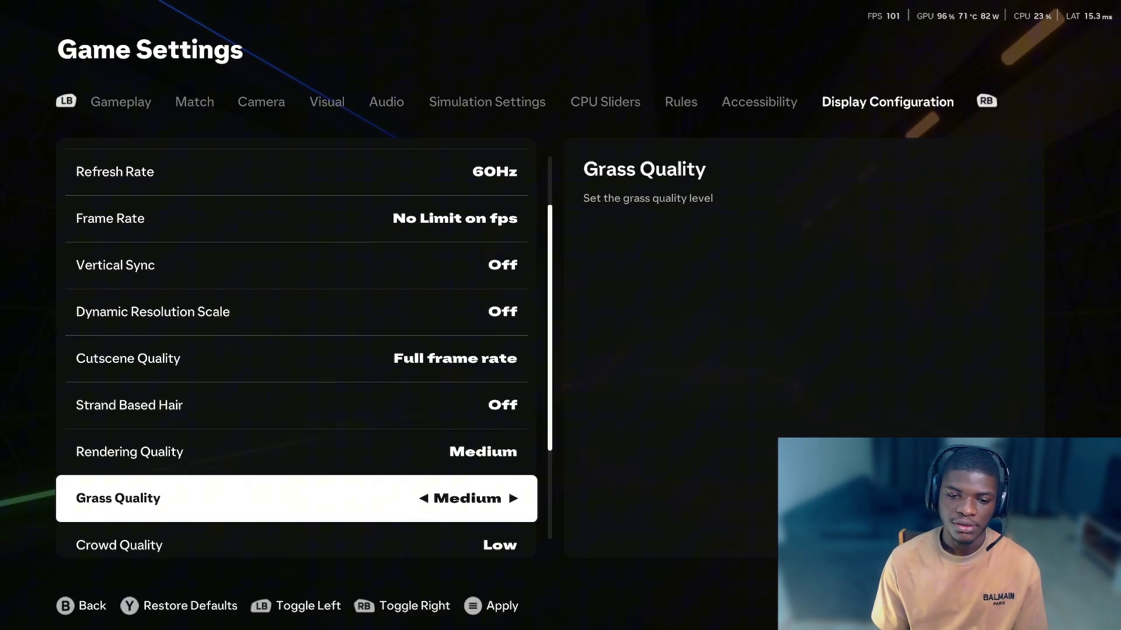
key("Up")
key("Up")
key("Up")
key("Up")
key("Up")
key("Down")
key("Down")
key("Down")
key("Down")
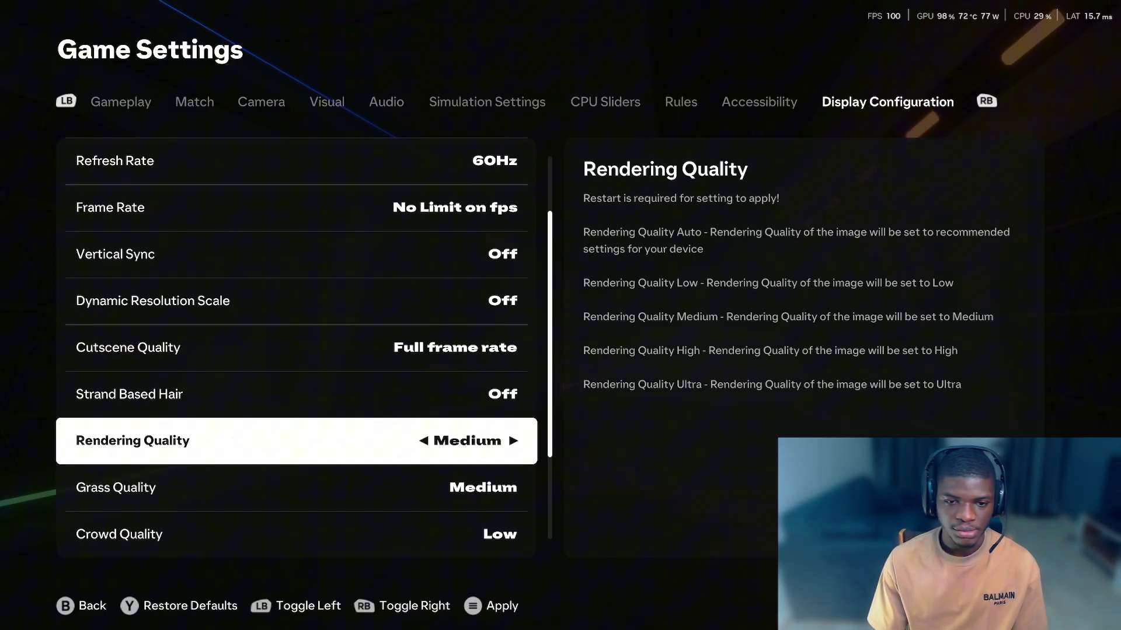
key("Up")
key("Up")
key("Up")
key("Up")
key("Up")
key("Up")
key("Down")
key("Down")
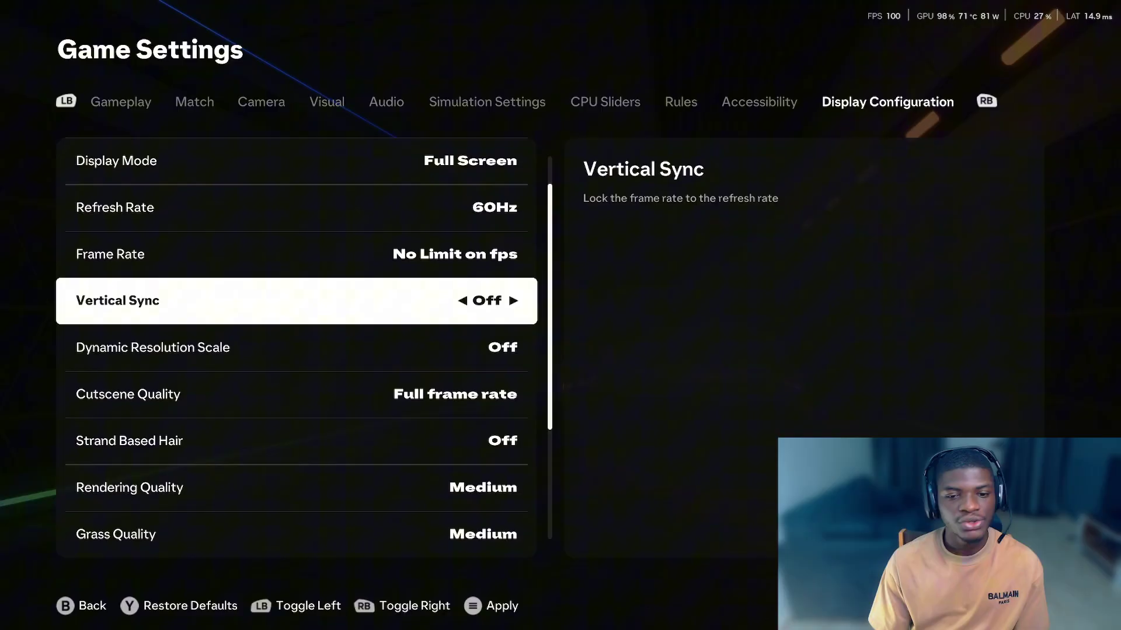
key("Down")
key("Down")
key("Down")
key("Down")
key("Down")
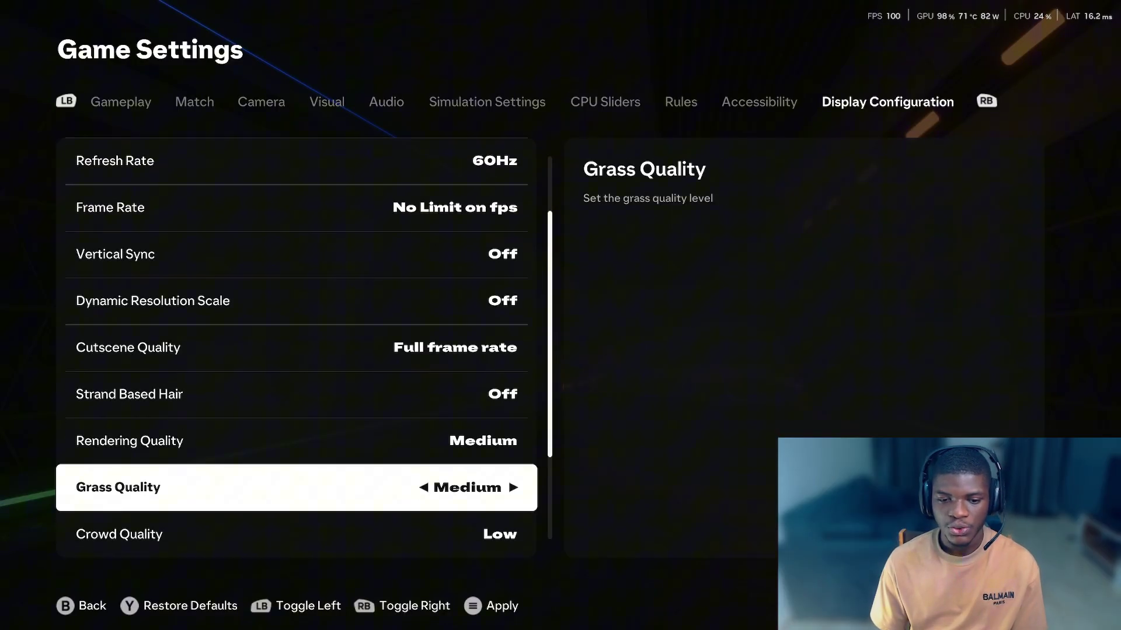
key("Up")
key("Down")
key("Up")
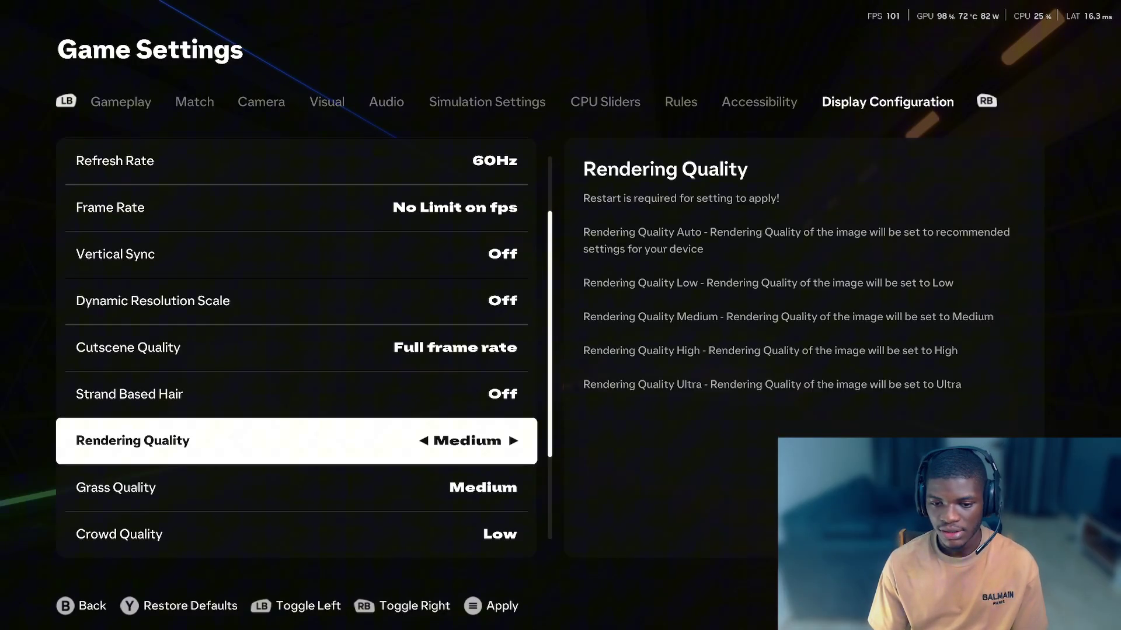
Check the lower quality options in Display Configuration, from Grass Quality to Ambient Occlusion Quality.
key("Down")
key("Down")
key("Down")
key("Up")
key("Up")
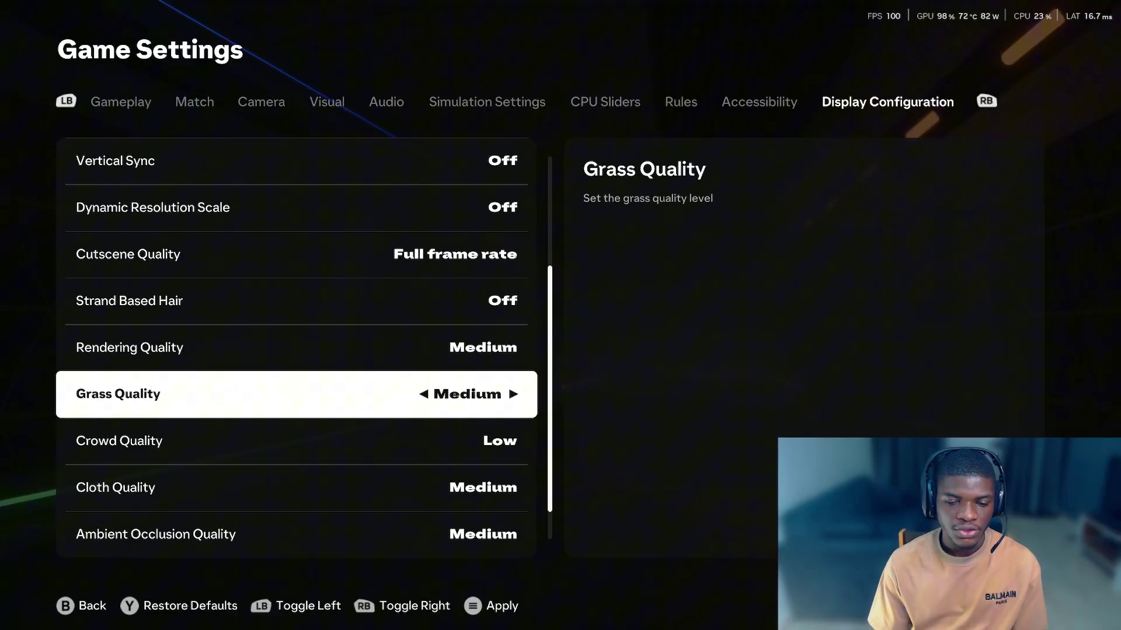
key("Down")
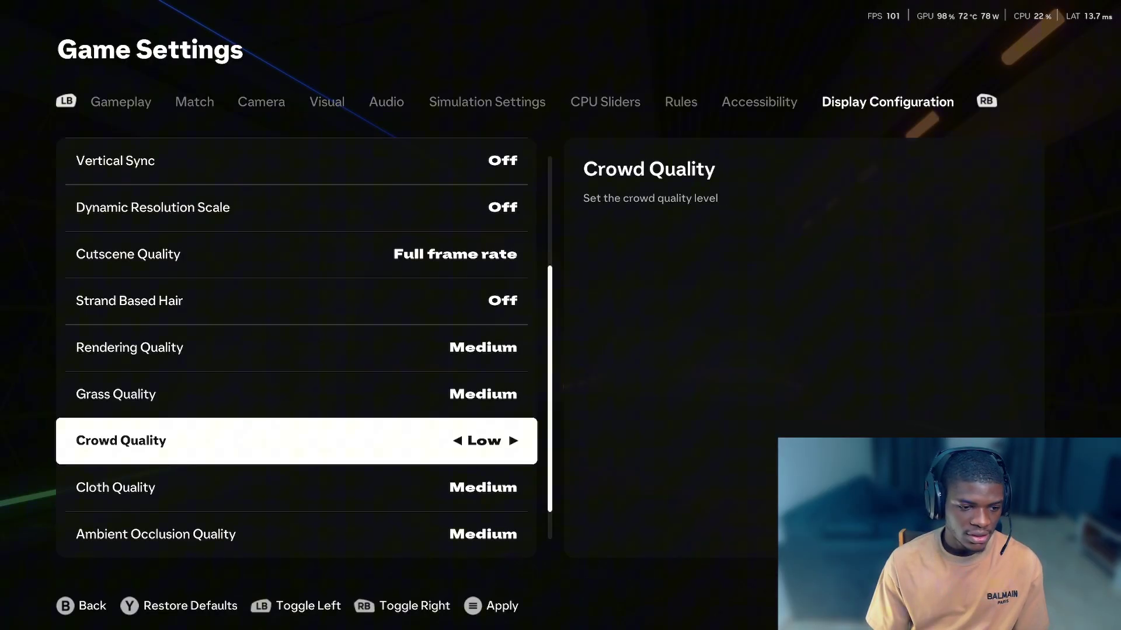
key("Down")
key("Down")
key("Down")
key("Up")
key("Up")
key("Up")
key("Up")
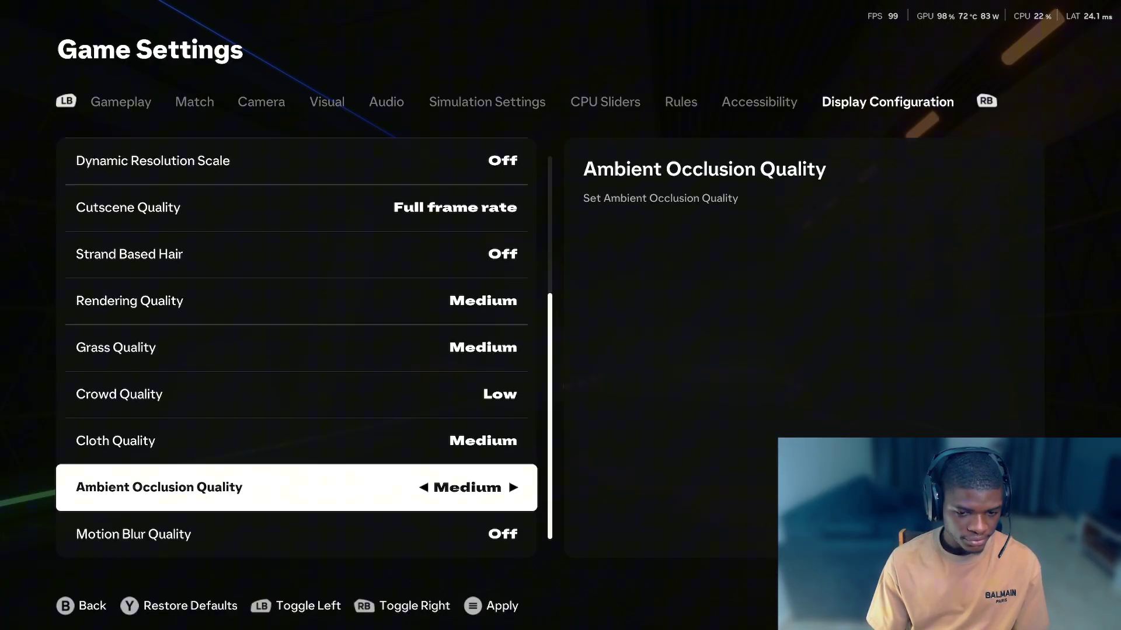
Return to the Display Mode and Refresh Rate options and review the entries down to Dynamic Resolution Scale.
key("Up")
key("Up")
key("Up")
key("Up")
key("Up")
key("Up")
key("Up")
key("Up")
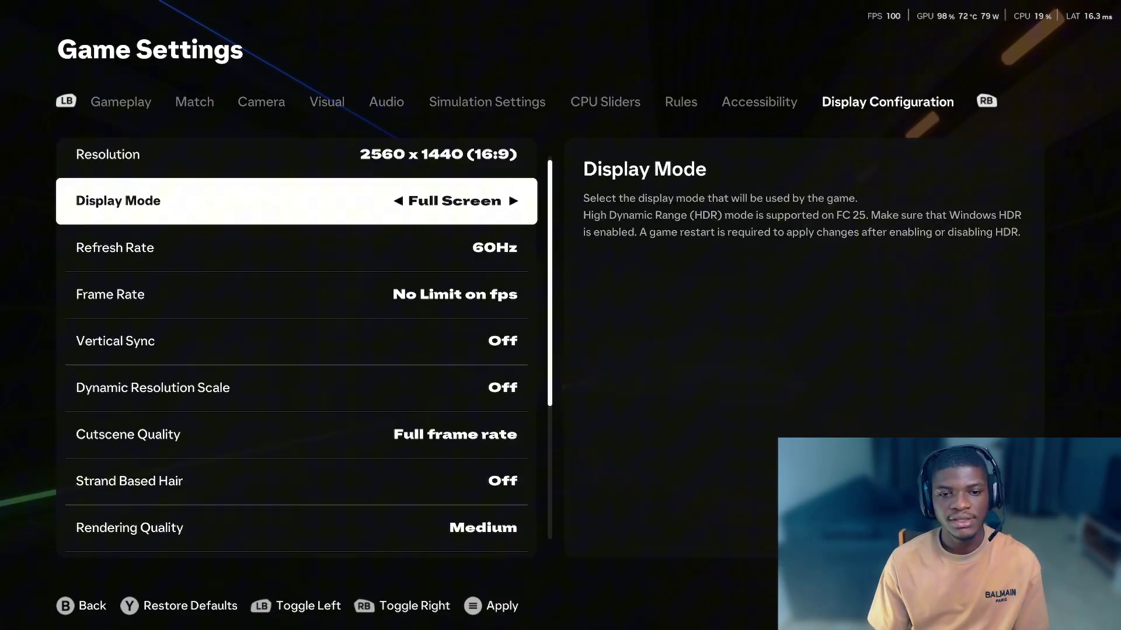
key("Down")
key("Down")
key("Up")
key("Up")
key("Down")
key("Up")
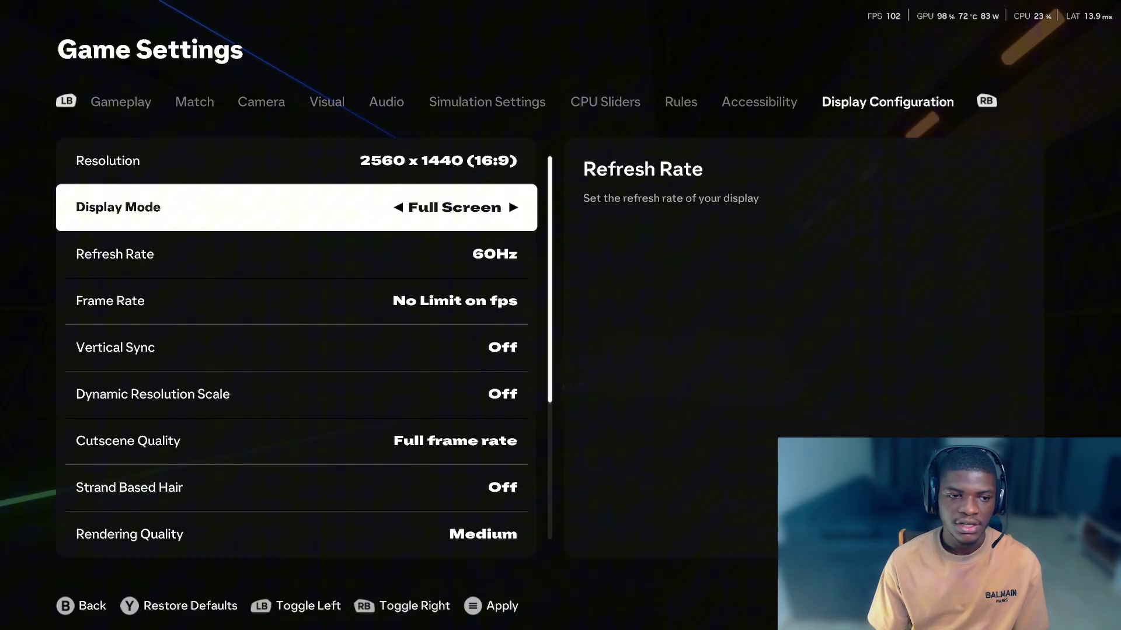
key("Down")
key("Down")
key("Down")
key("Up")
key("Up")
key("Up")
key("Down")
key("Down")
key("Down")
key("Down")
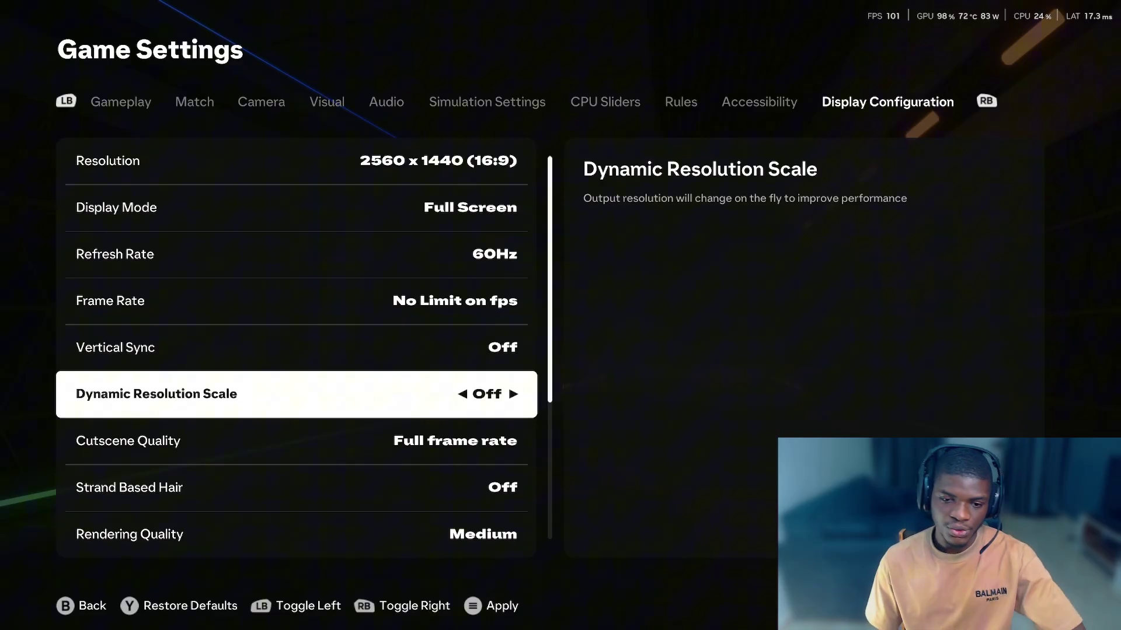
Look briefly at the Accessibility settings and return to Display Mode in Display Configuration.
key("q")
key("Down")
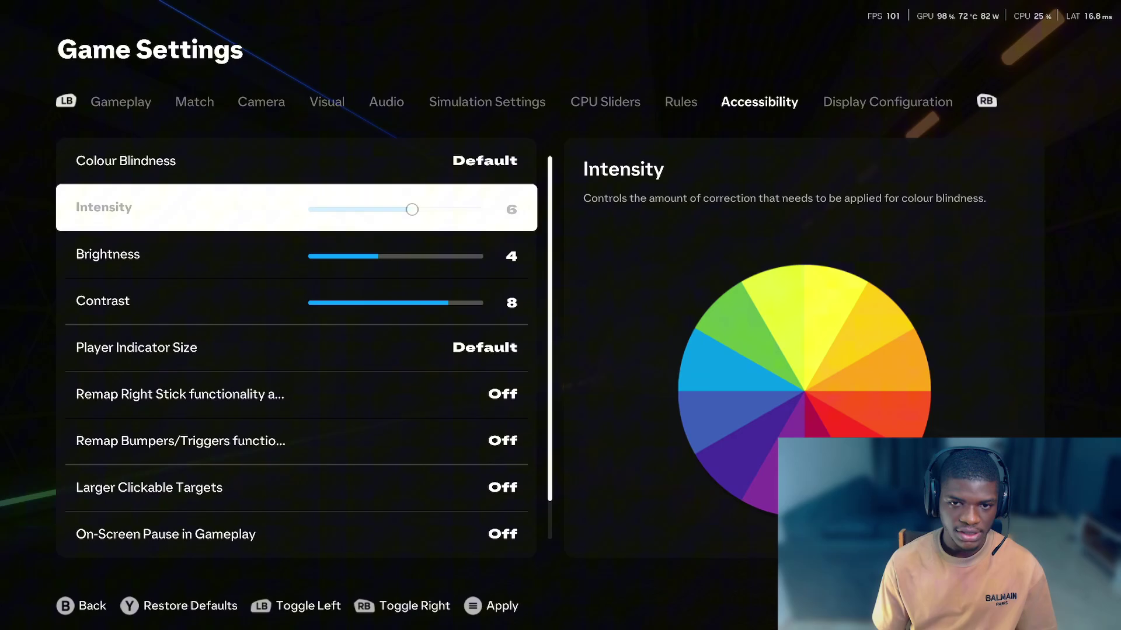
key("q")
key("e")
key("e")
key("Down")
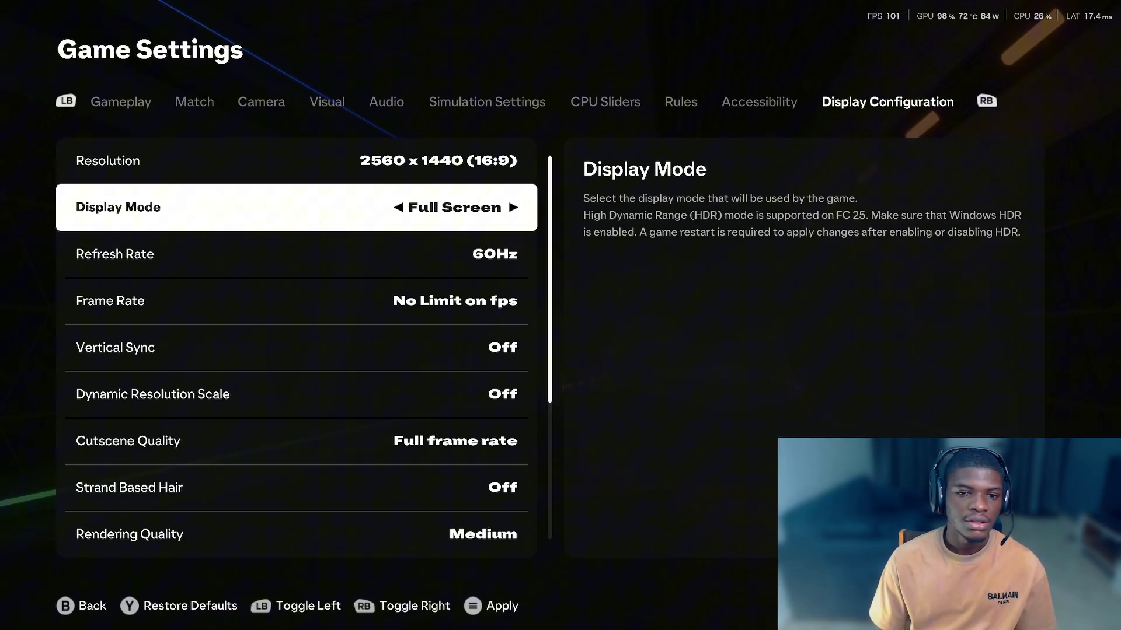
Compare the Display Mode, Refresh Rate and Frame Rate options in Display Configuration.
key("Down")
key("Down")
key("Down")
key("Up")
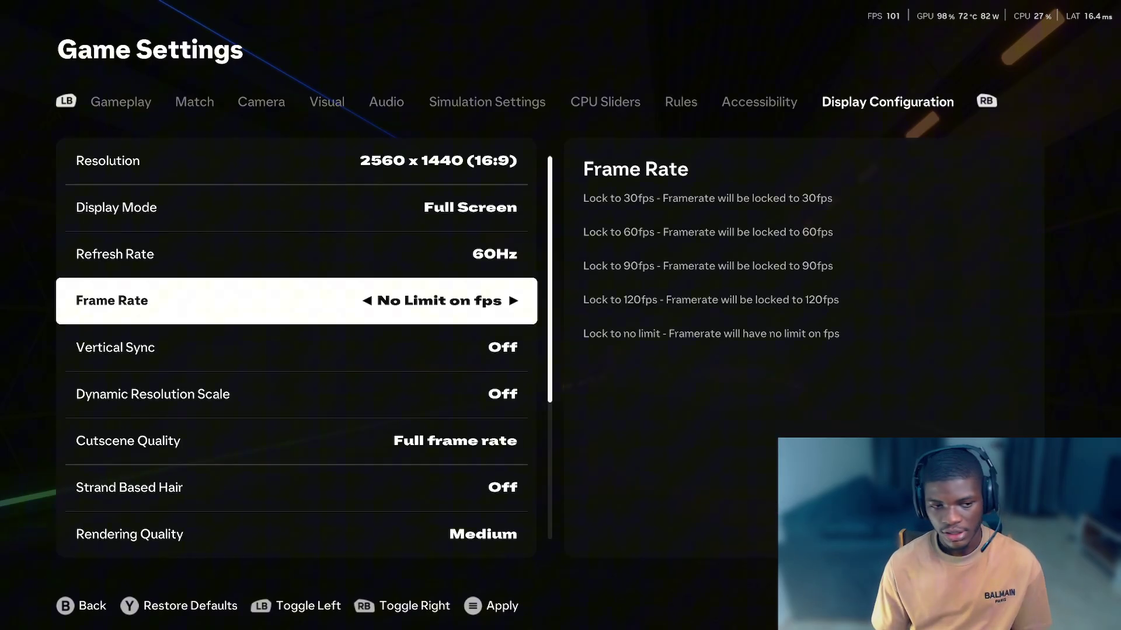
key("Down")
key("Down")
key("Up")
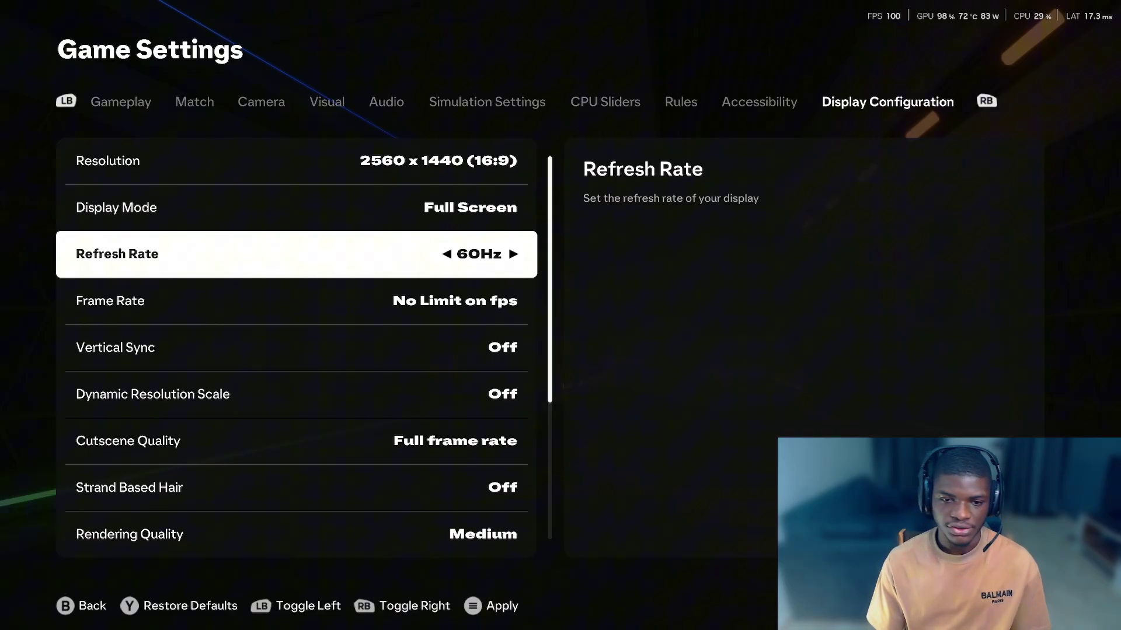
key("Up")
key("Up")
key("Down")
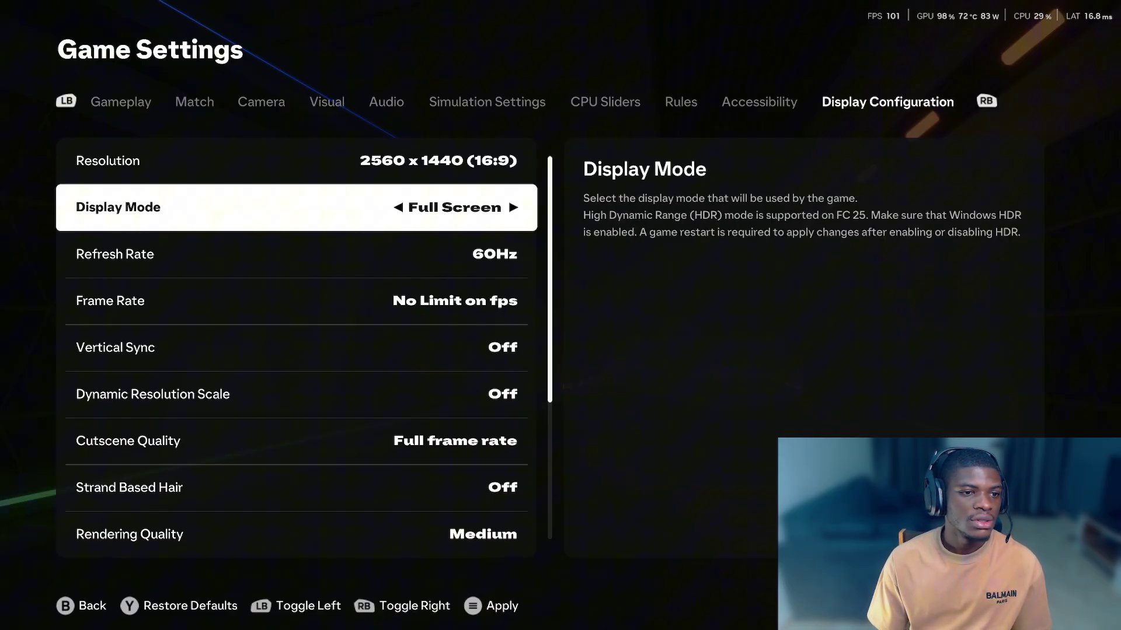
key("Up")
key("Down")
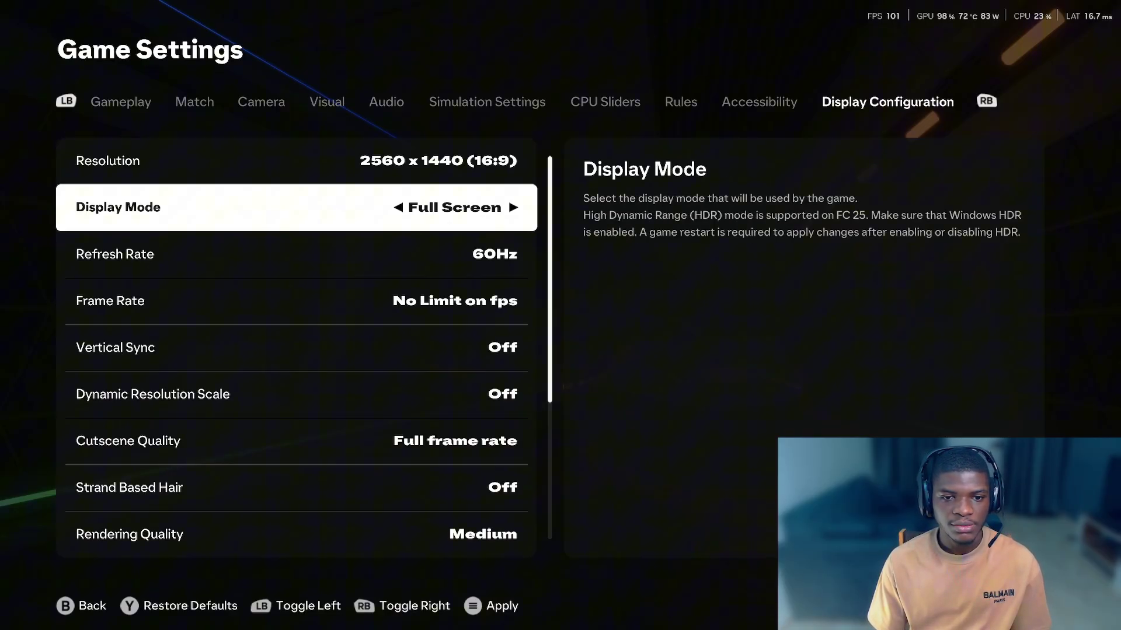
key("Down")
key("Down")
key("Up")
key("Down")
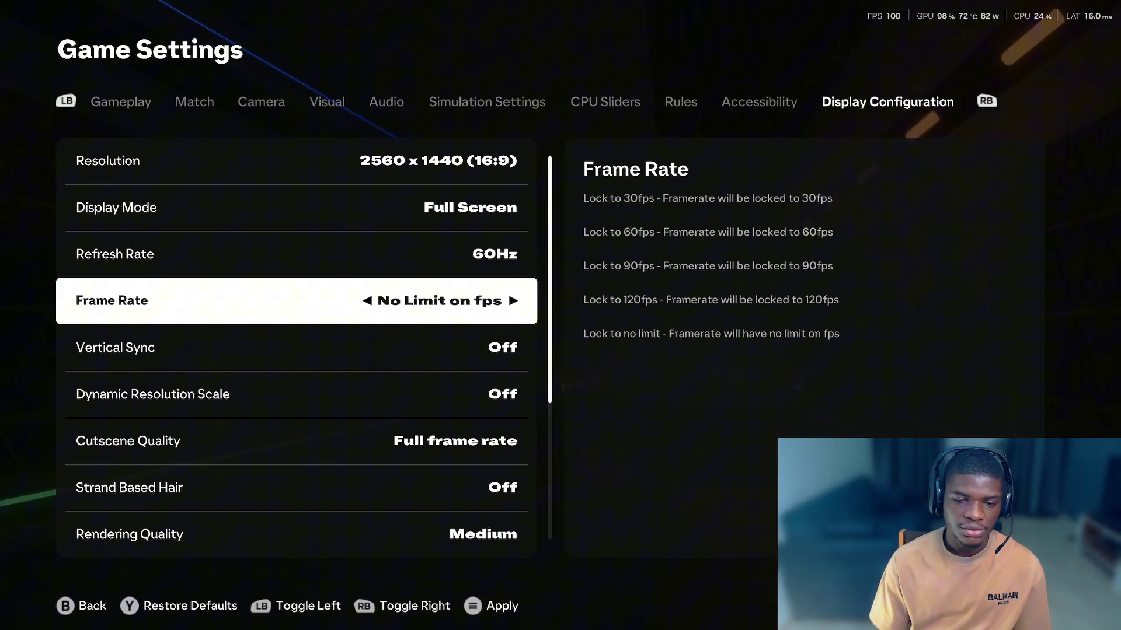
Go through Vertical Sync, Dynamic Resolution Scale, Cutscene Quality, Strand Based Hair and Rendering Quality one by one.
key("Down")
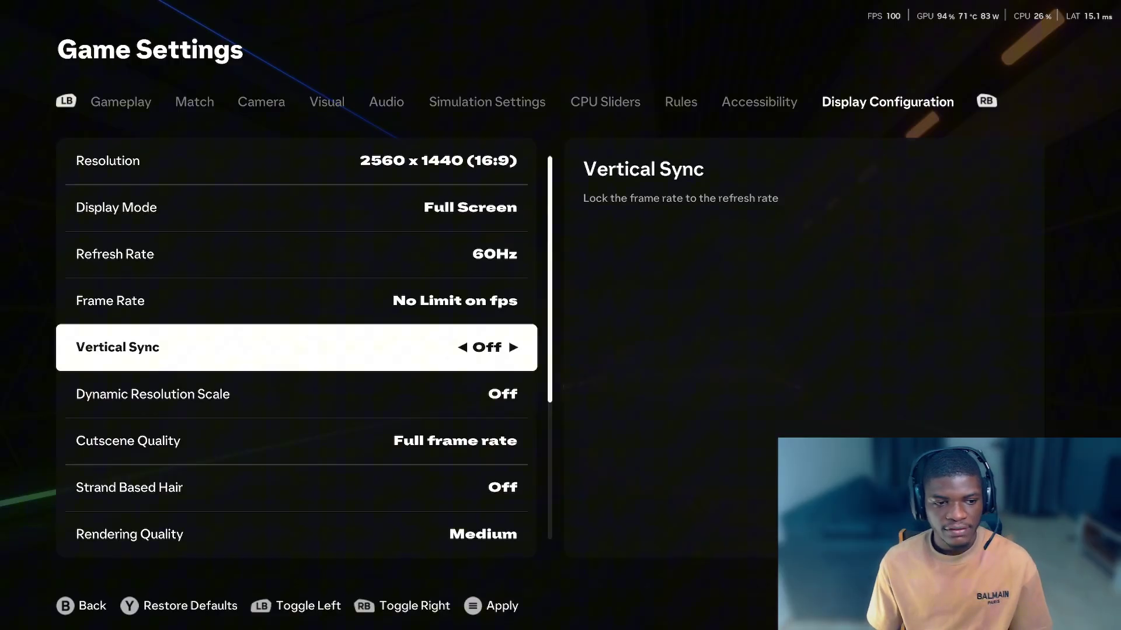
key("Down")
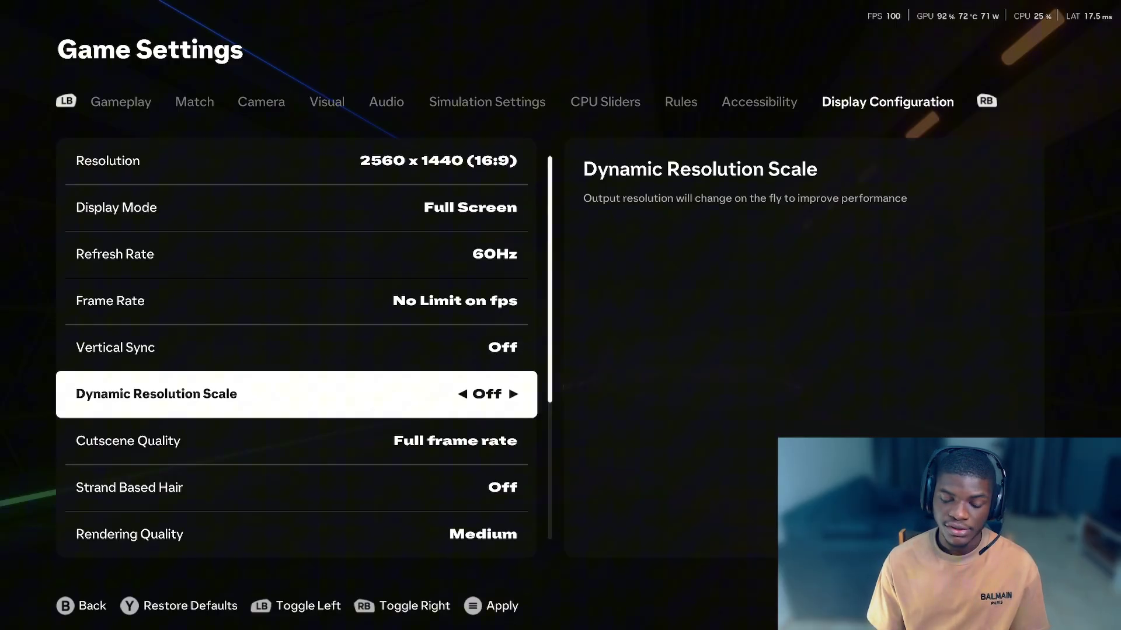
key("Down")
key("Up")
key("Down")
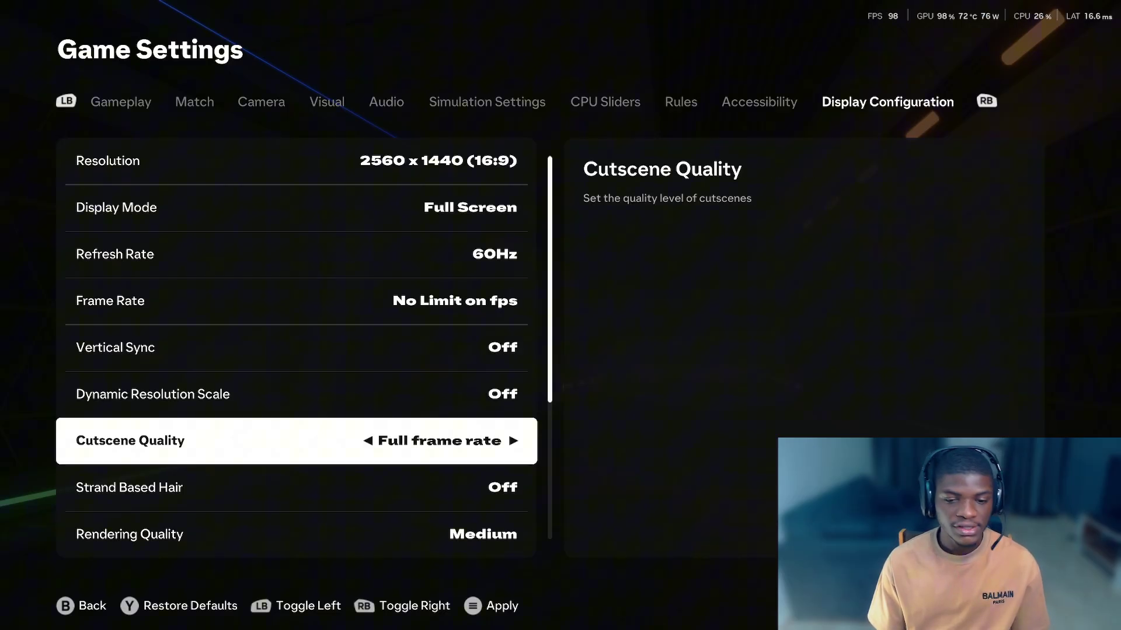
key("Down")
key("Up")
key("Down")
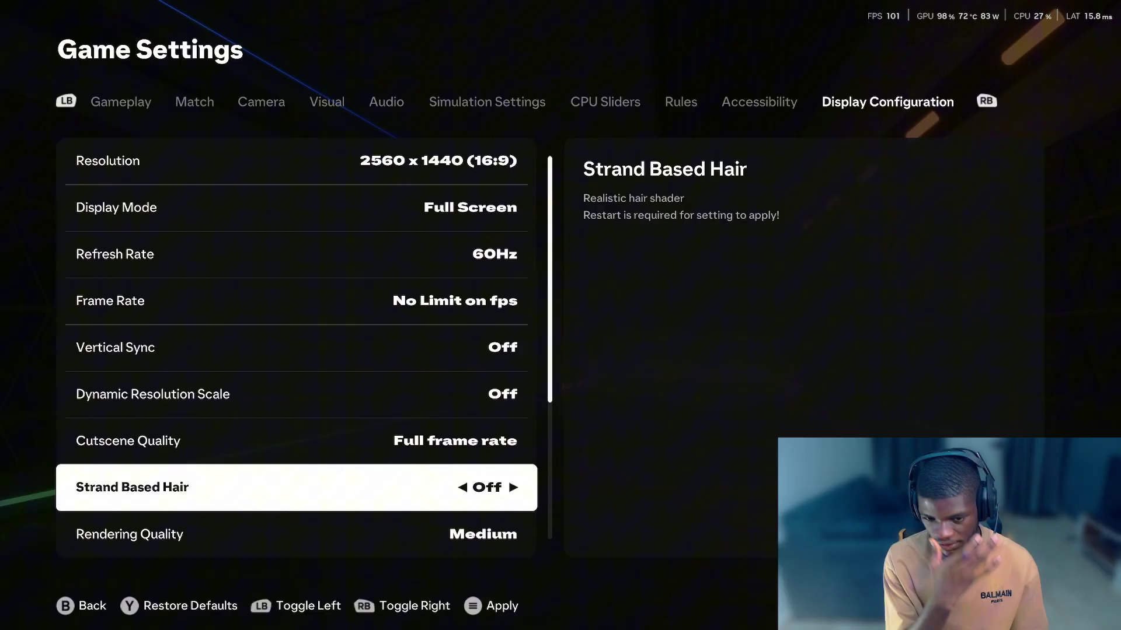
key("Down")
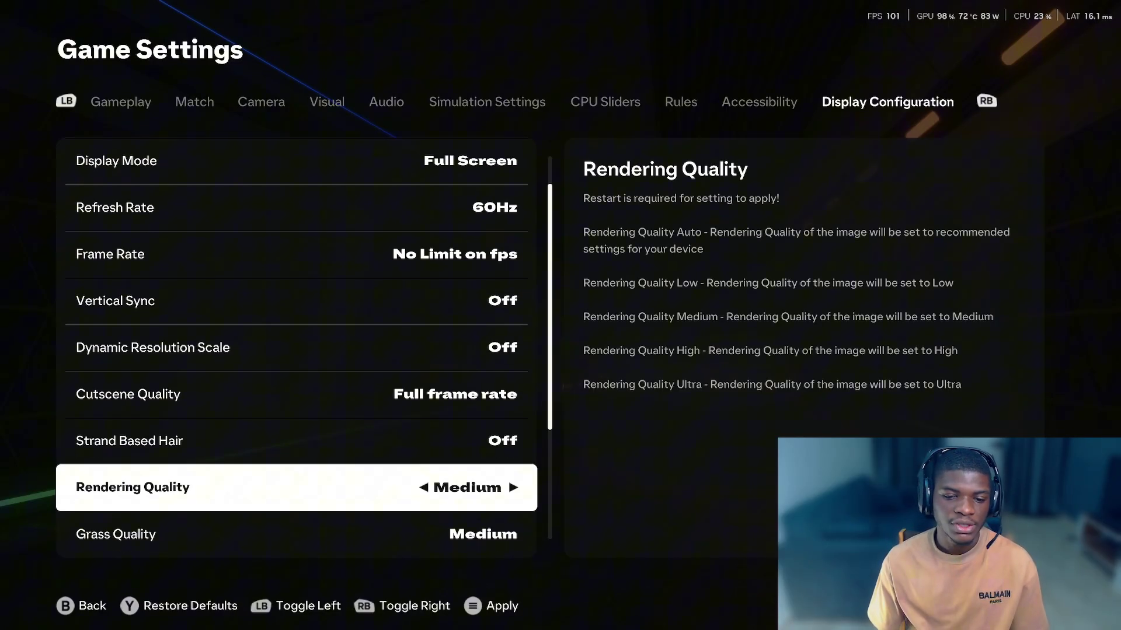
Examine the Grass, Crowd, Cloth, Ambient Occlusion and Motion Blur Quality options at the end of the list.
key("Down")
key("Down")
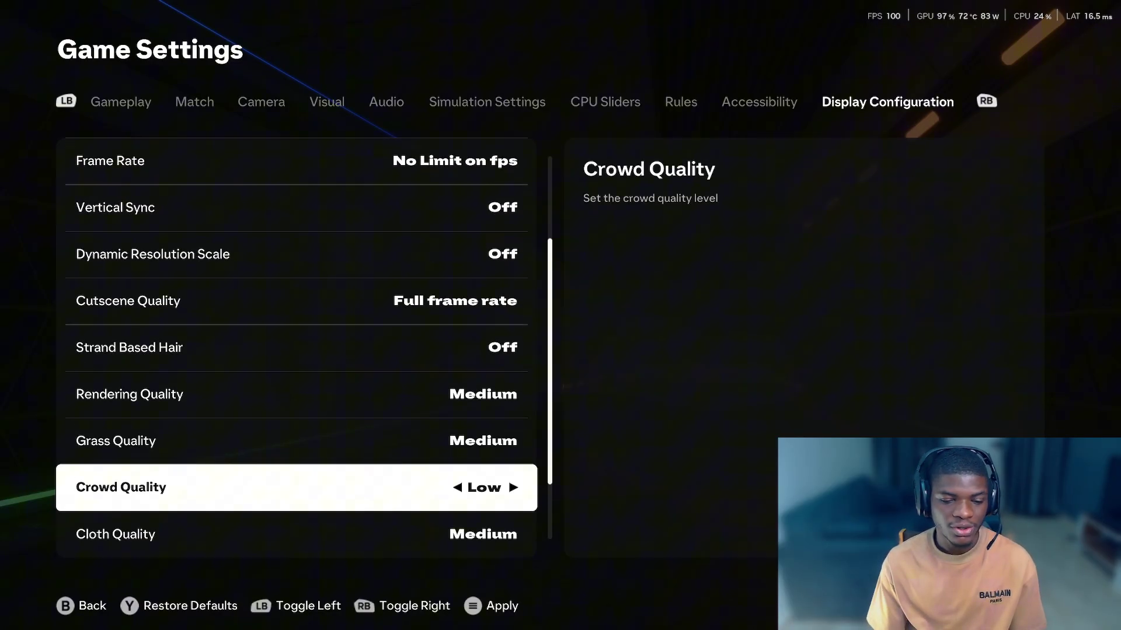
key("Down")
key("Down")
key("Up")
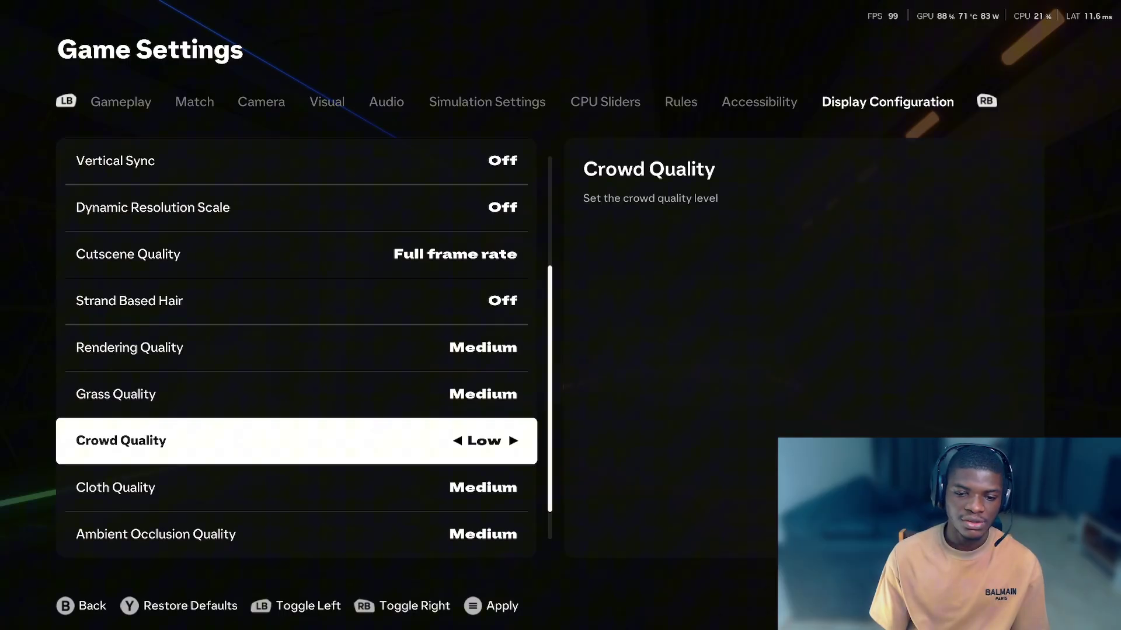
key("Down")
key("Up")
key("Down")
key("Up")
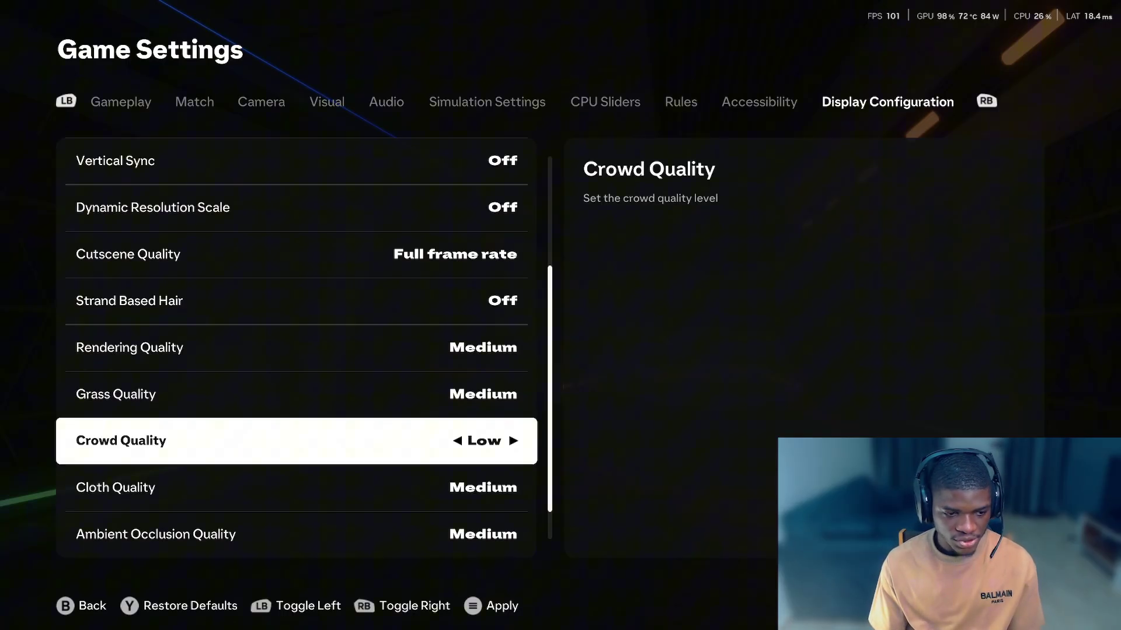
key("Down")
key("Down")
key("Up")
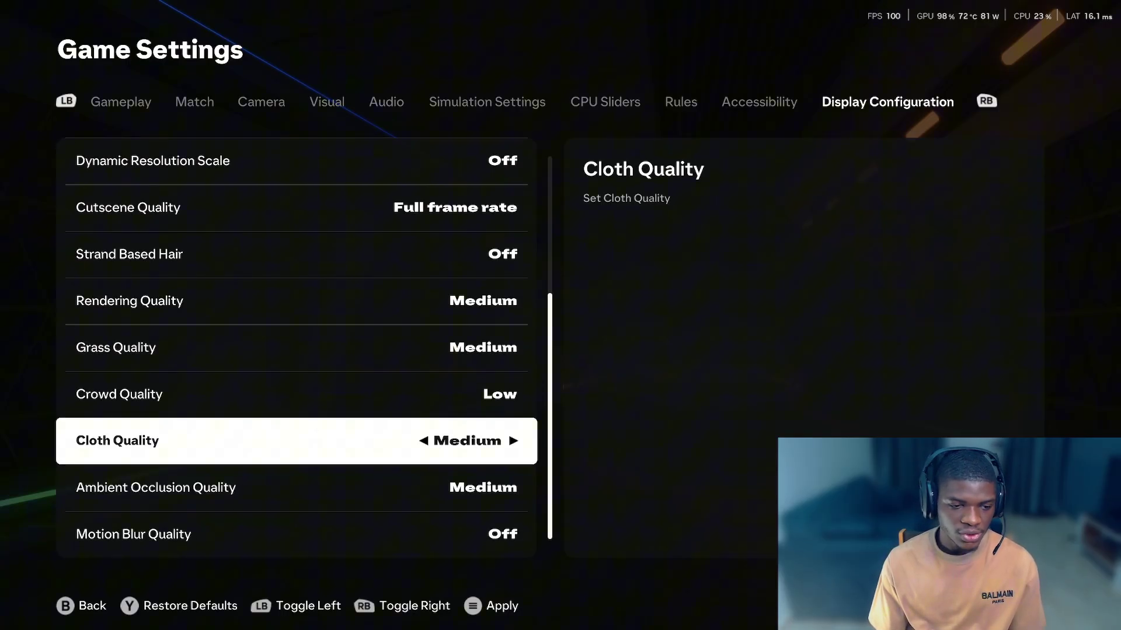
key("Down")
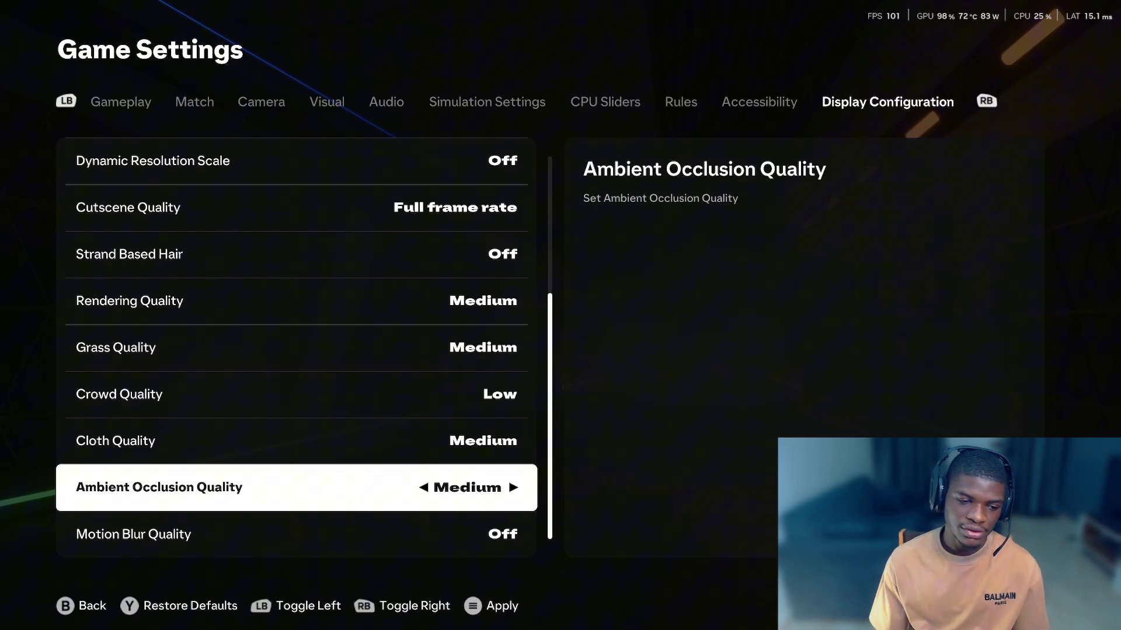
key("Down")
key("Up")
key("Up")
key("Down")
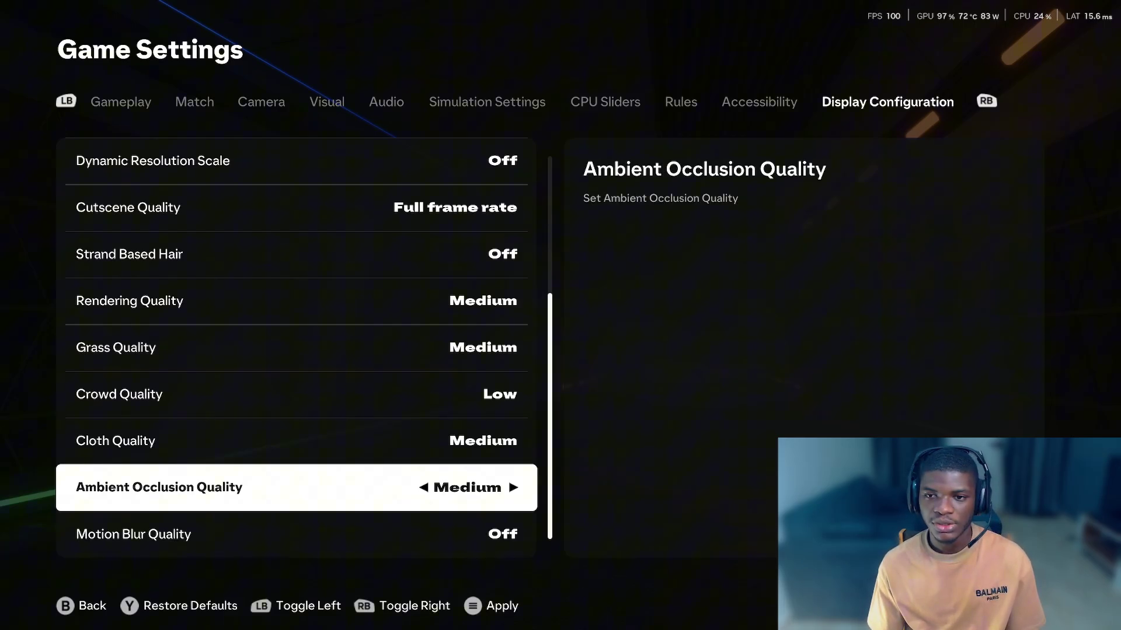
key("Up")
key("Up")
key("Up")
key("Up")
key("Up")
key("Down")
key("Down")
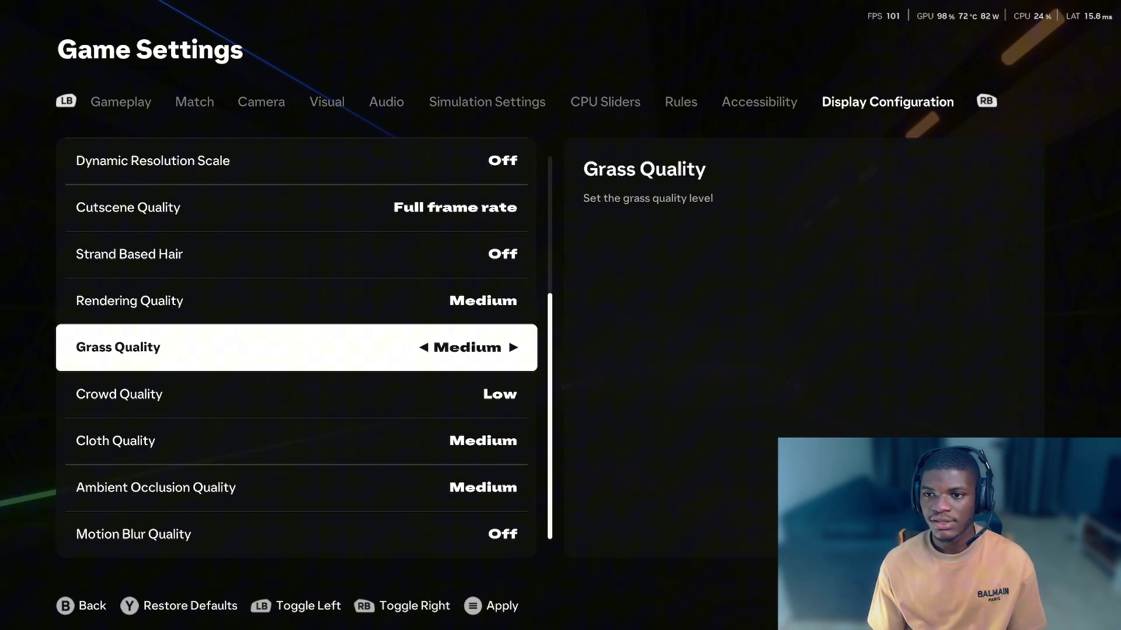
Leave Game Settings and return to the FC 25 main menu.
key("q")
key("q")
key("q")
key("Escape")
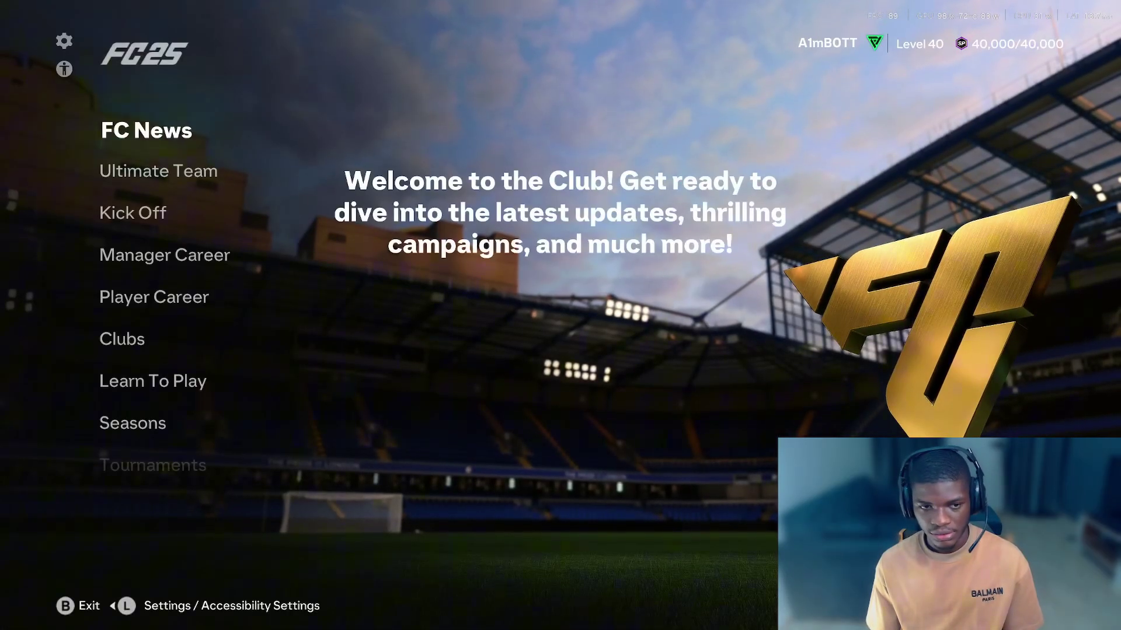
Exit FC 25 to the desktop and close the Steam and EA app windows.
key("Escape")
key("Down")
key("Return")
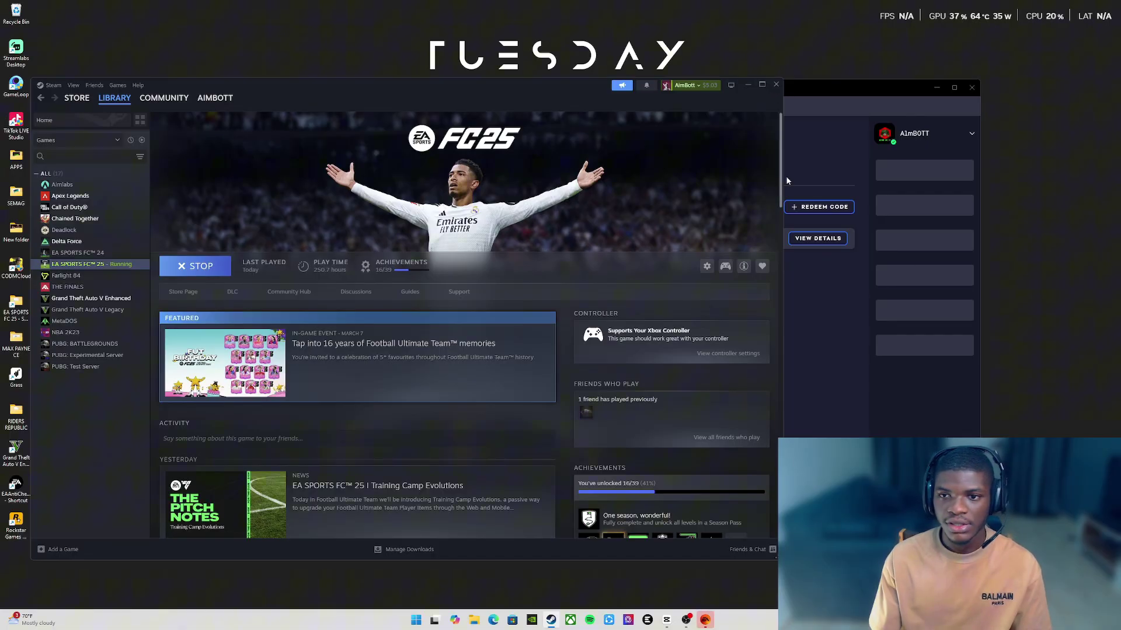
left_click(775, 85)
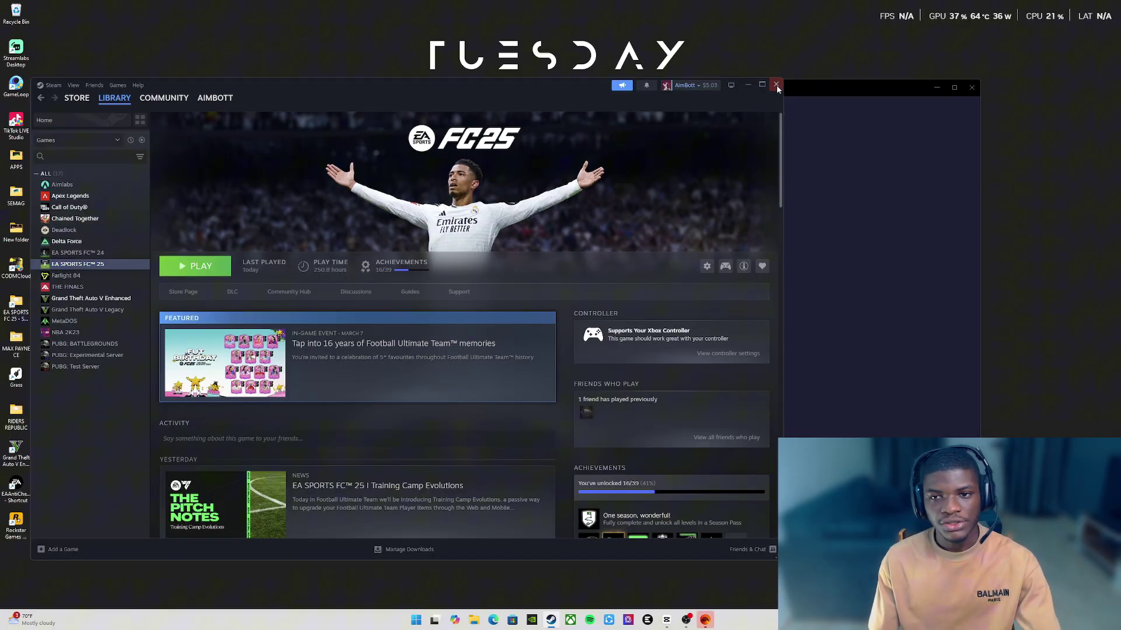
left_click(971, 88)
Switch to the NVIDIA Control Panel and check the G-SYNC setup options.
right_click(556, 280)
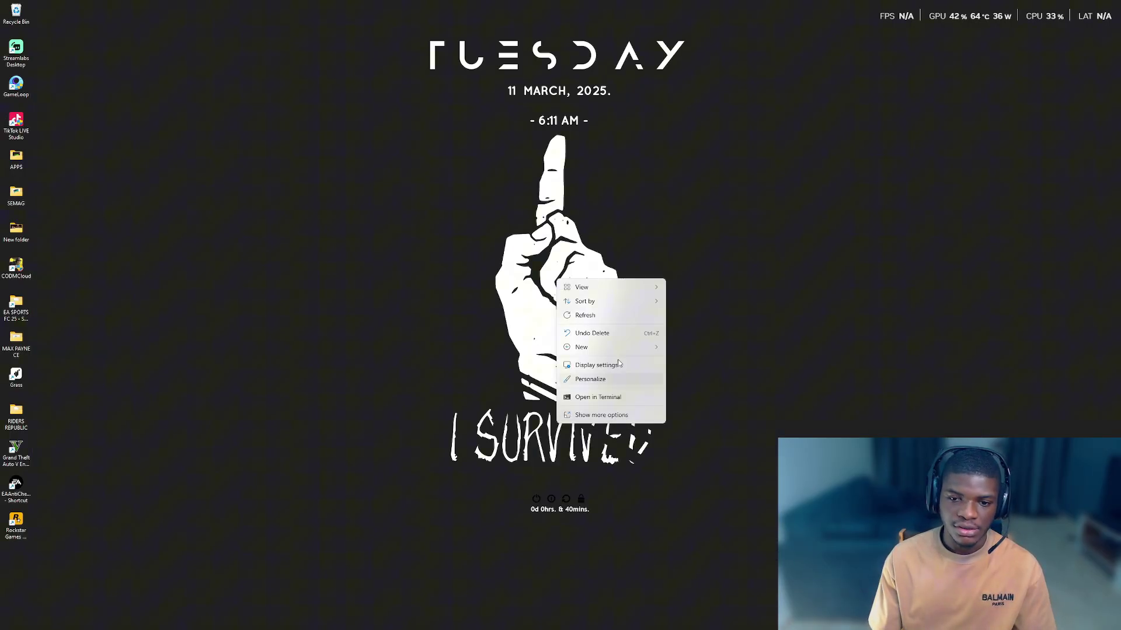
left_click(619, 416)
key("Escape")
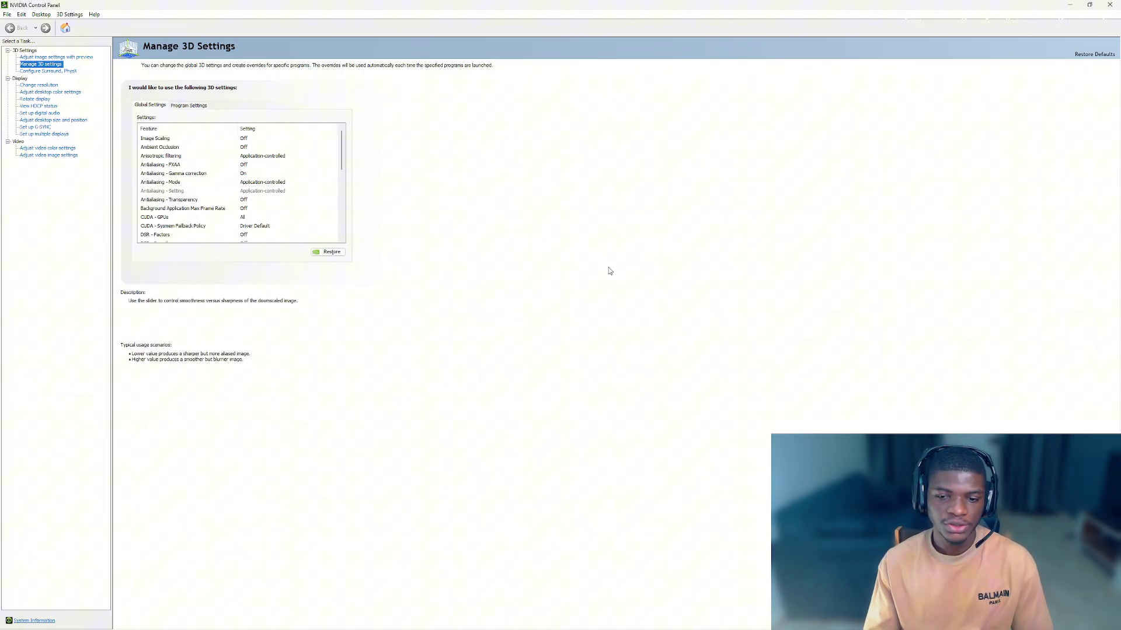
left_click(51, 127)
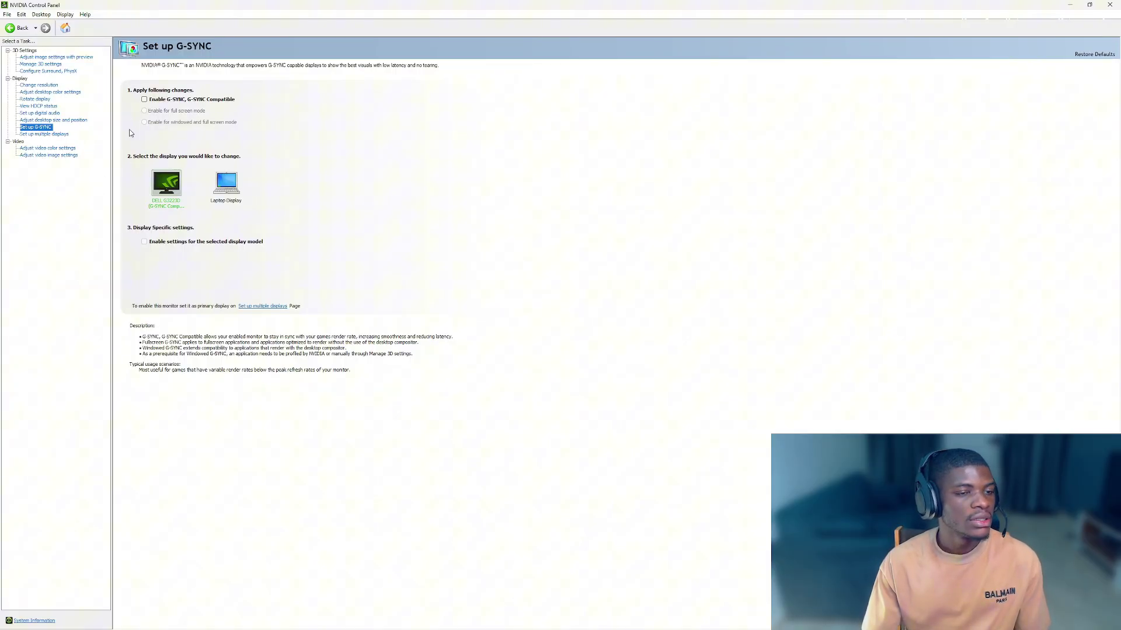
Select EA SPORTS FC 25 (fc25.exe) as the program to customize in the per-program 3D settings.
left_click(40, 64)
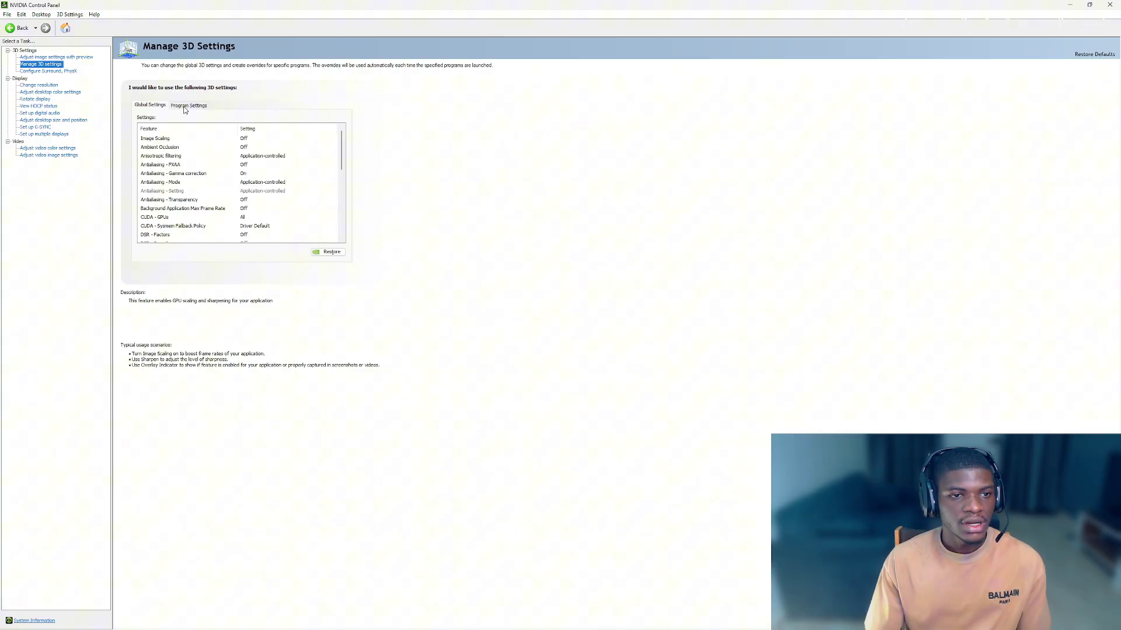
left_click(184, 107)
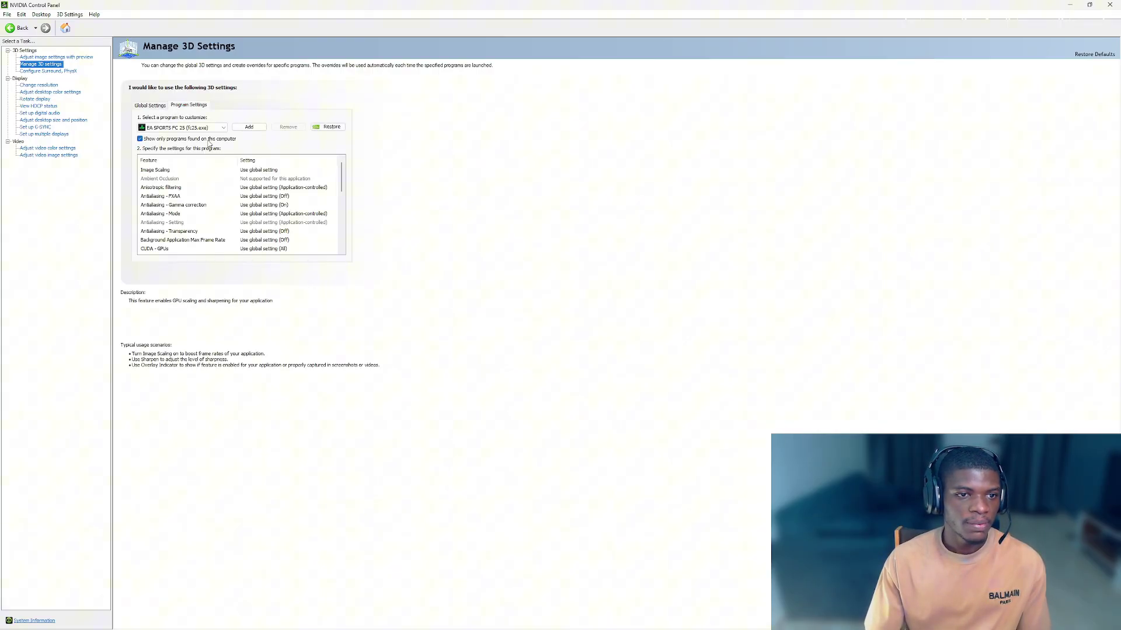
left_click(200, 127)
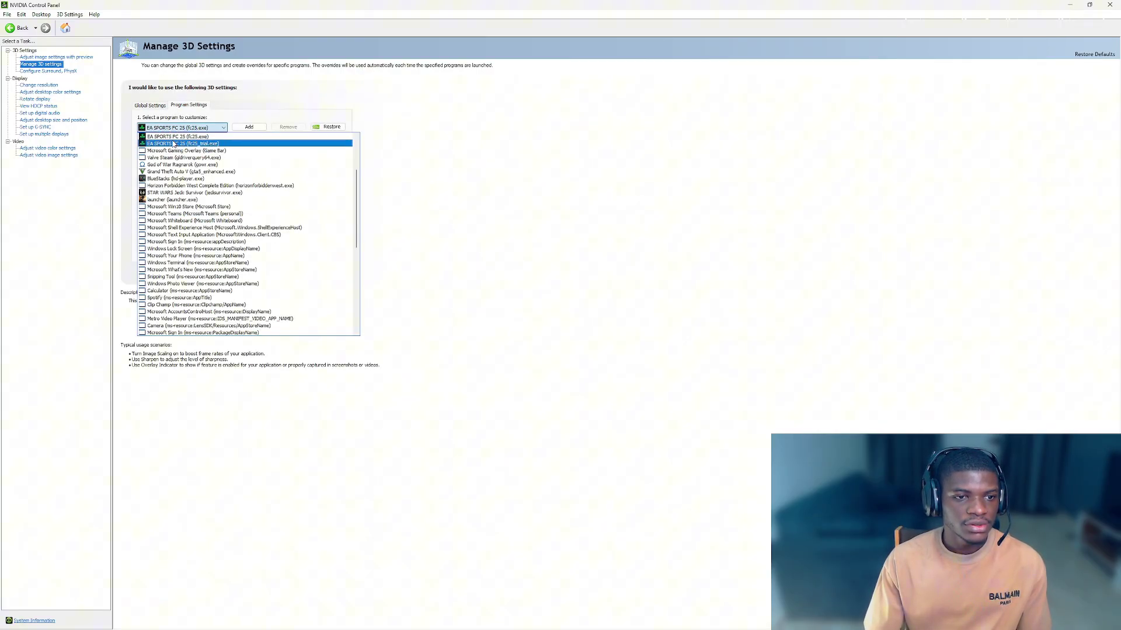
left_click(195, 137)
left_click(191, 128)
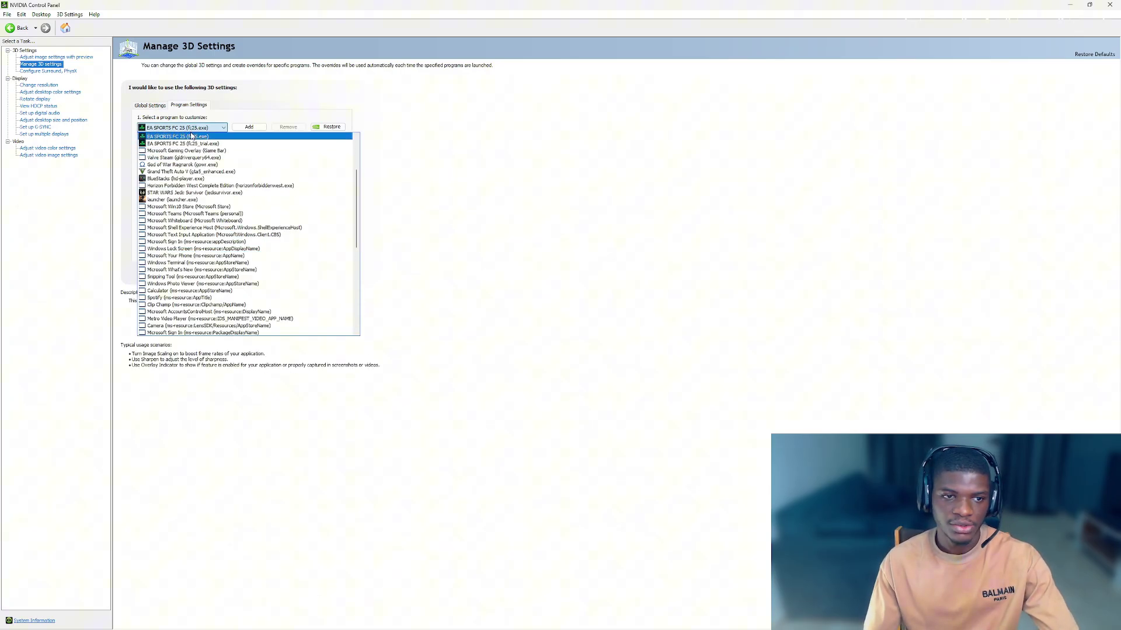
left_click(198, 135)
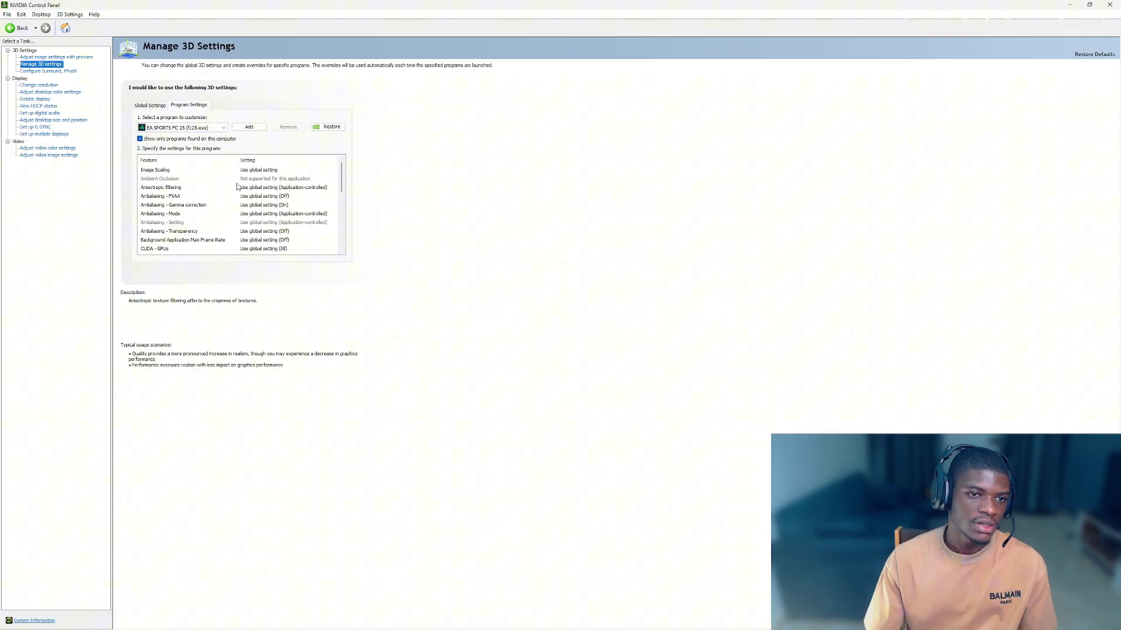
Set Low Latency Mode to Ultra for EA SPORTS FC 25.
scroll(342, 197, "down", 3)
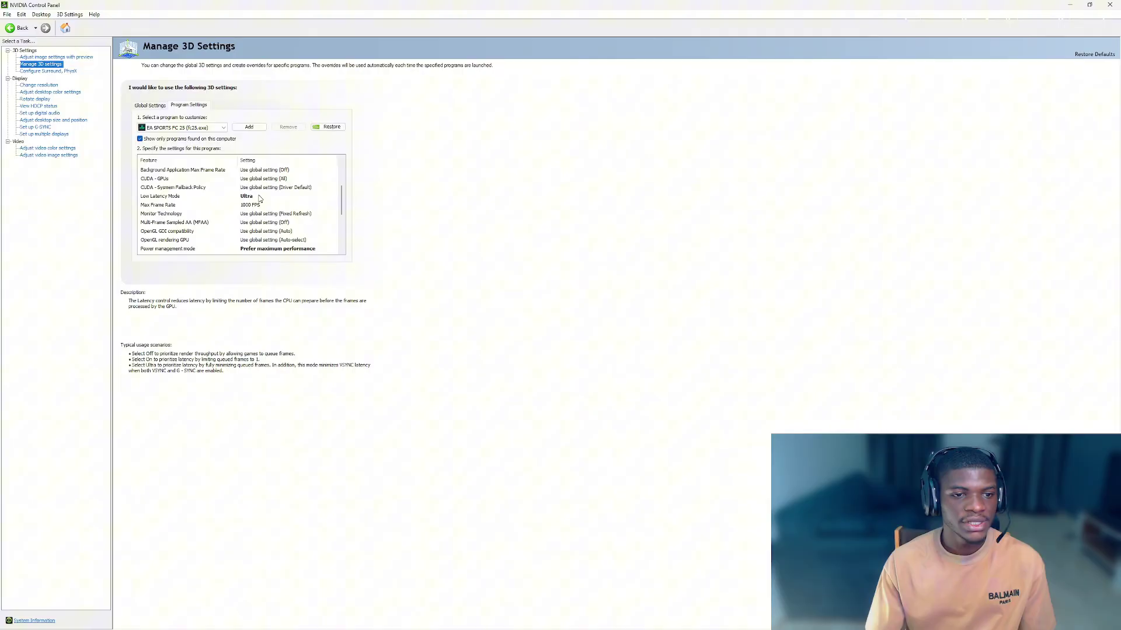
left_click(260, 199)
left_click(253, 220)
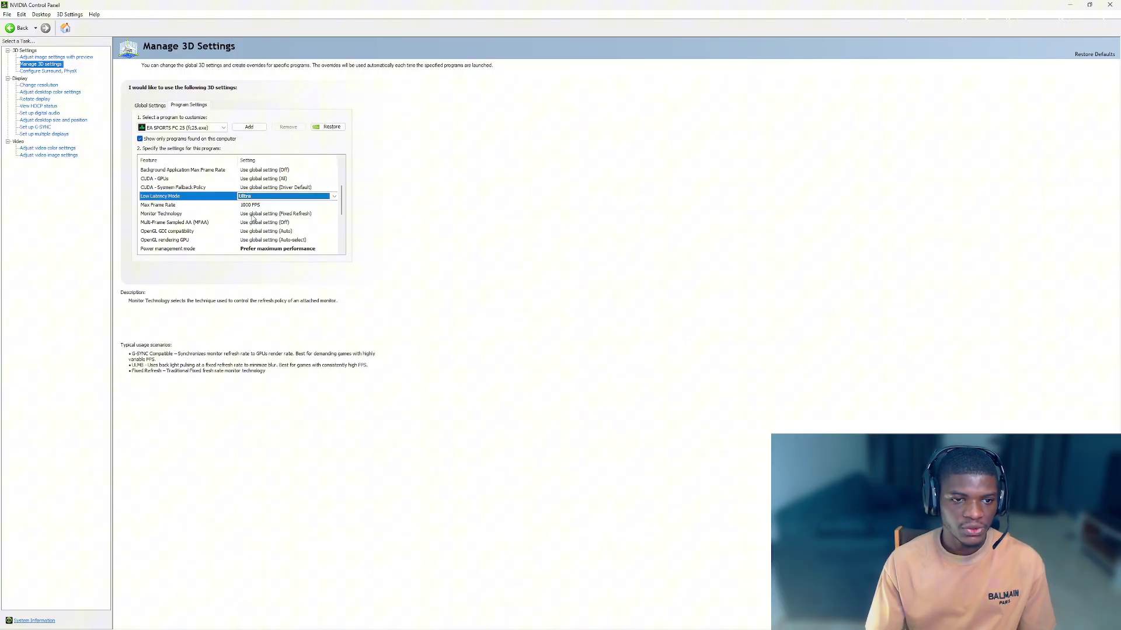
Turn on the Max Frame Rate limit for EA SPORTS FC 25 and set it to 1000 FPS.
left_click(201, 205)
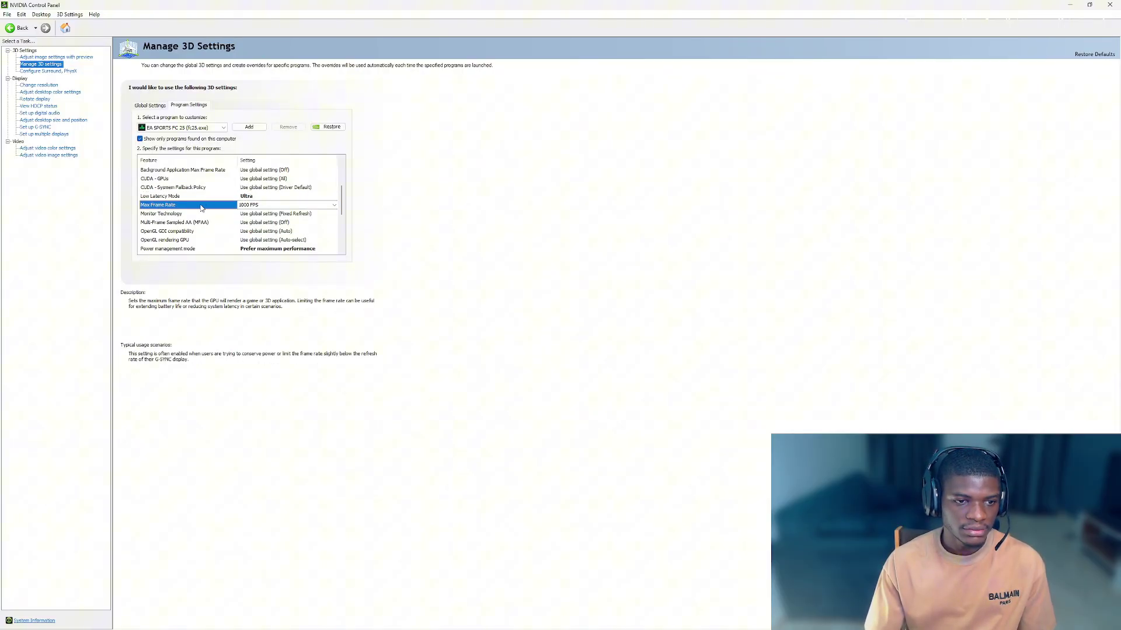
left_click(257, 206)
left_click(253, 251)
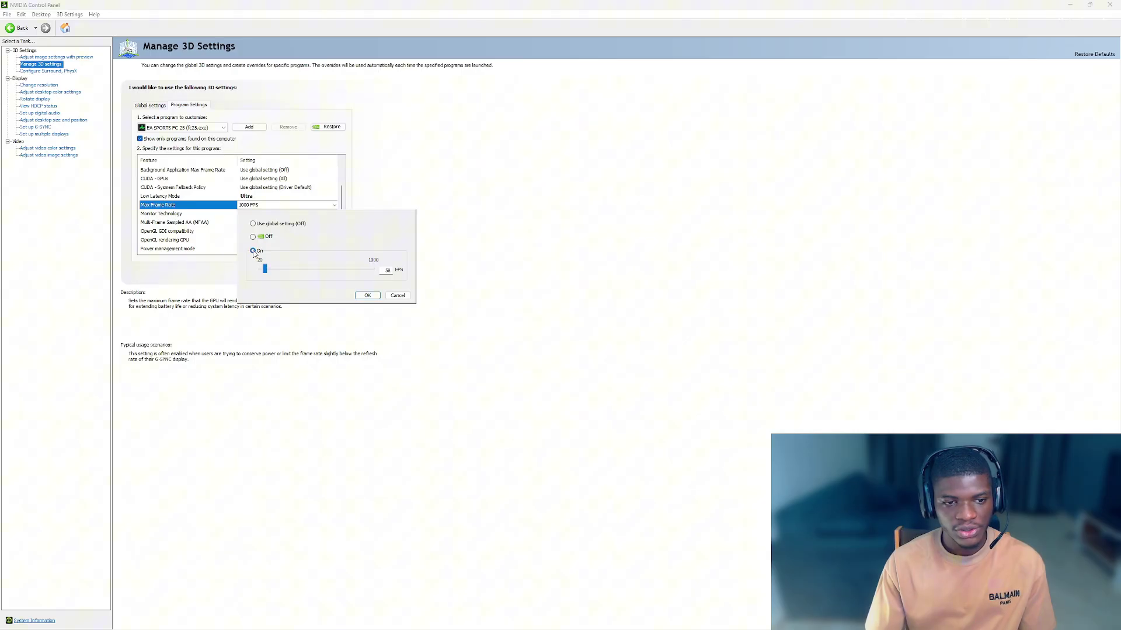
left_click_drag(264, 269, 374, 270)
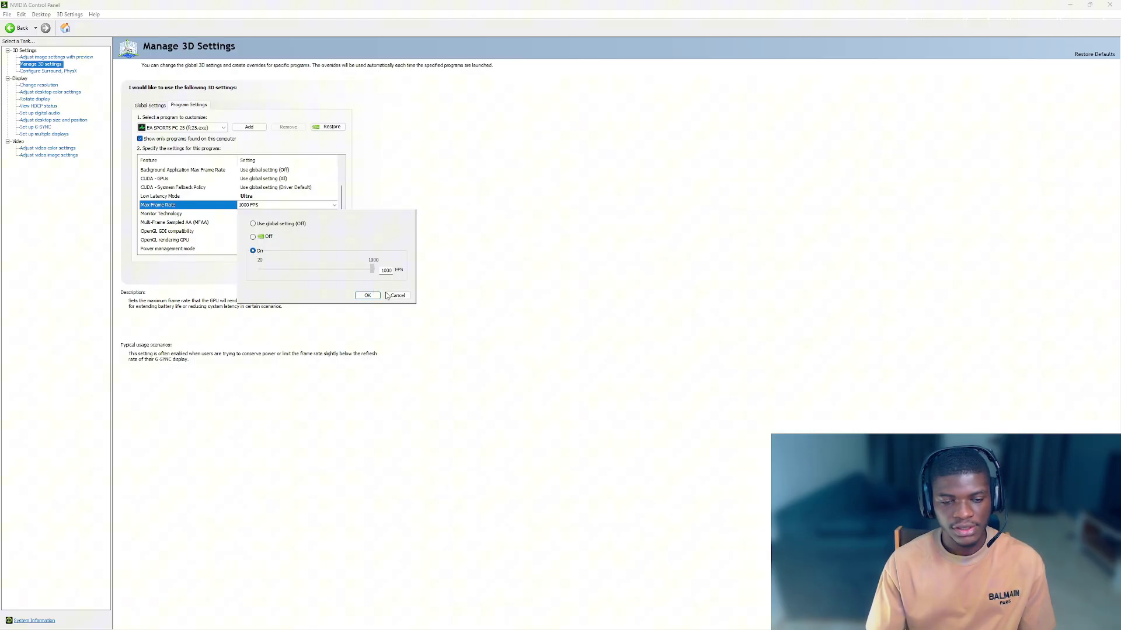
left_click(368, 296)
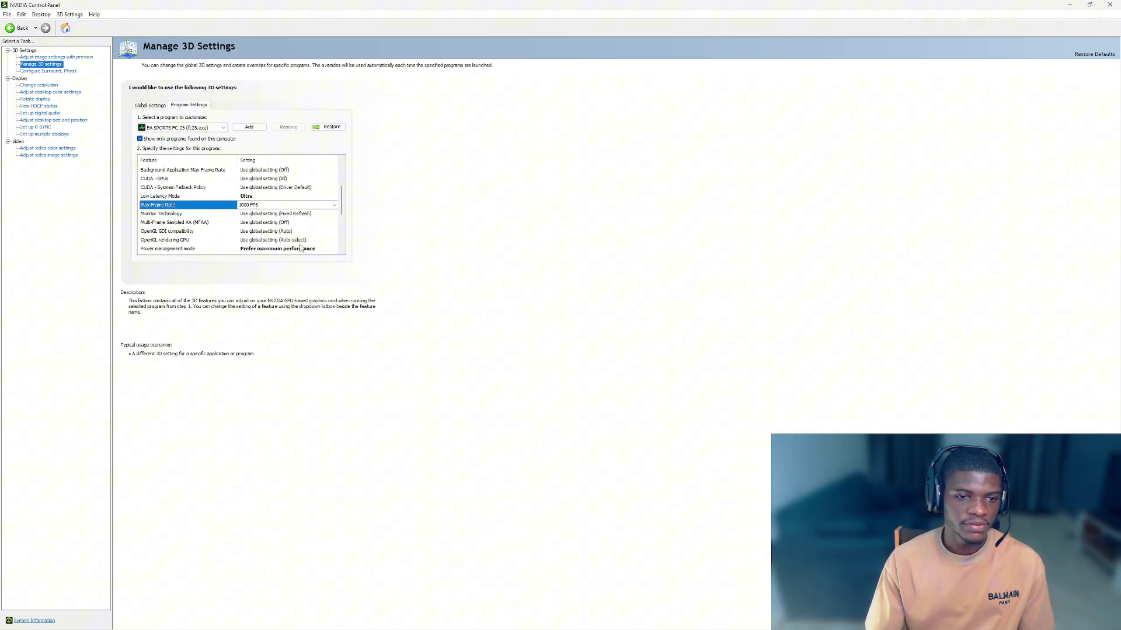
Set Power management mode to Prefer maximum performance for the game and close the NVIDIA Control Panel.
scroll(342, 203, "down", 2)
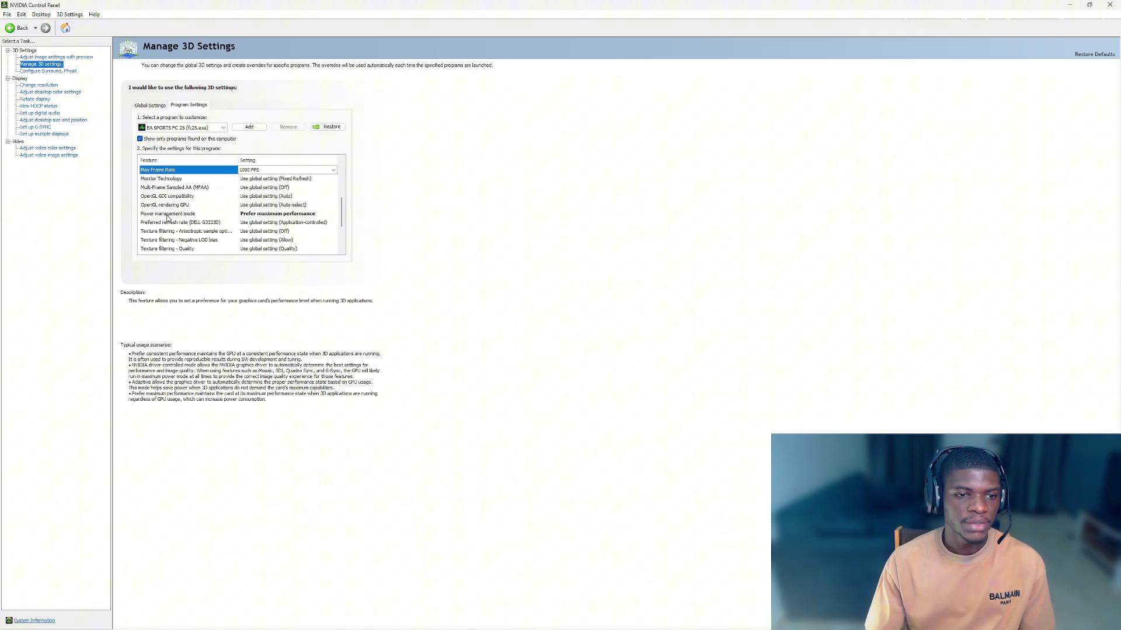
left_click(269, 213)
left_click(268, 214)
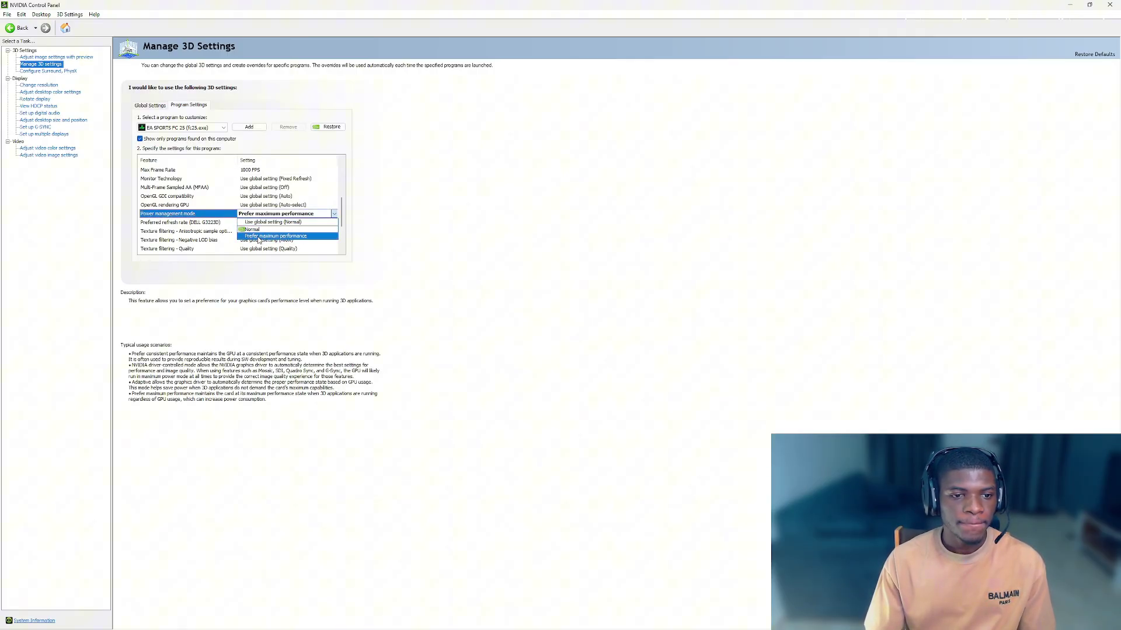
left_click(301, 236)
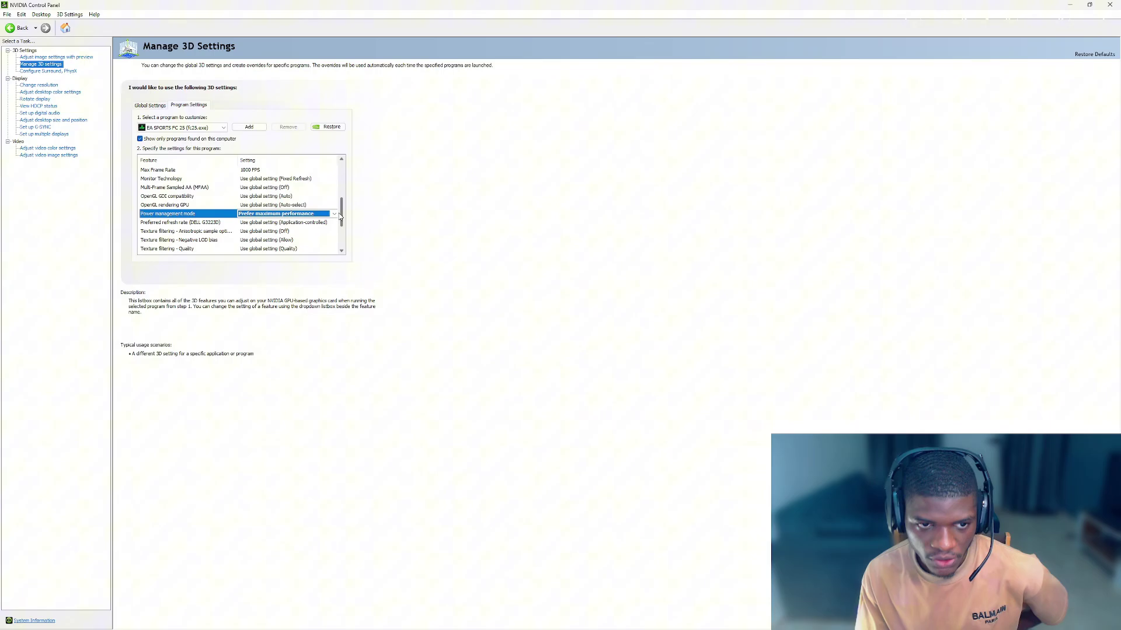
left_click_drag(342, 216, 336, 238)
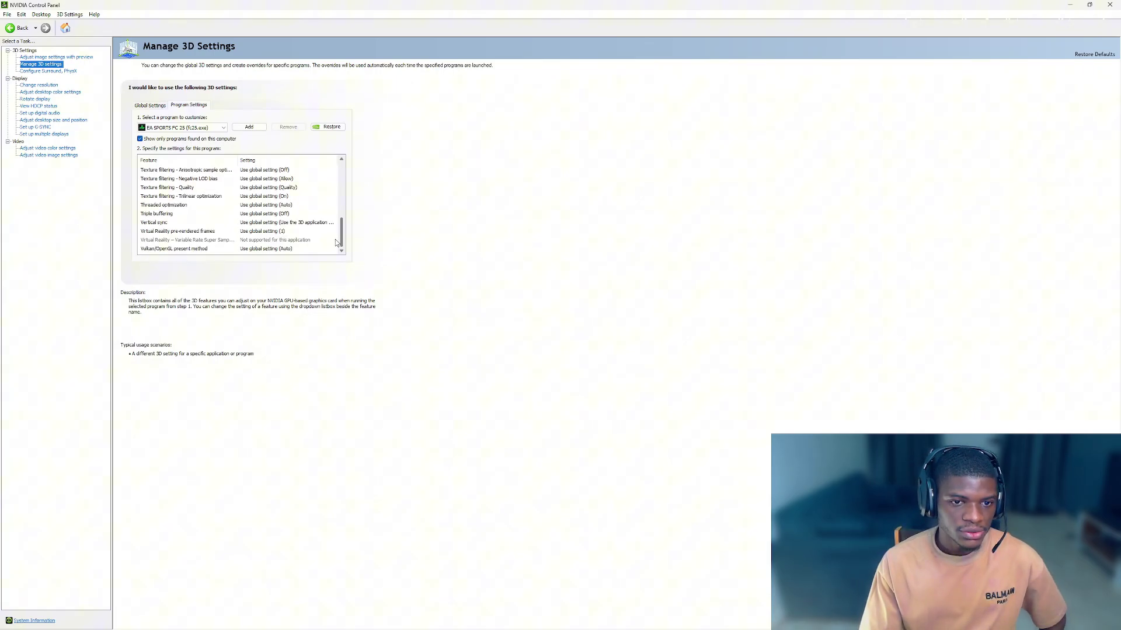
left_click(1108, 13)
Open the Windows Display settings from the desktop.
right_click(730, 210)
left_click(748, 250)
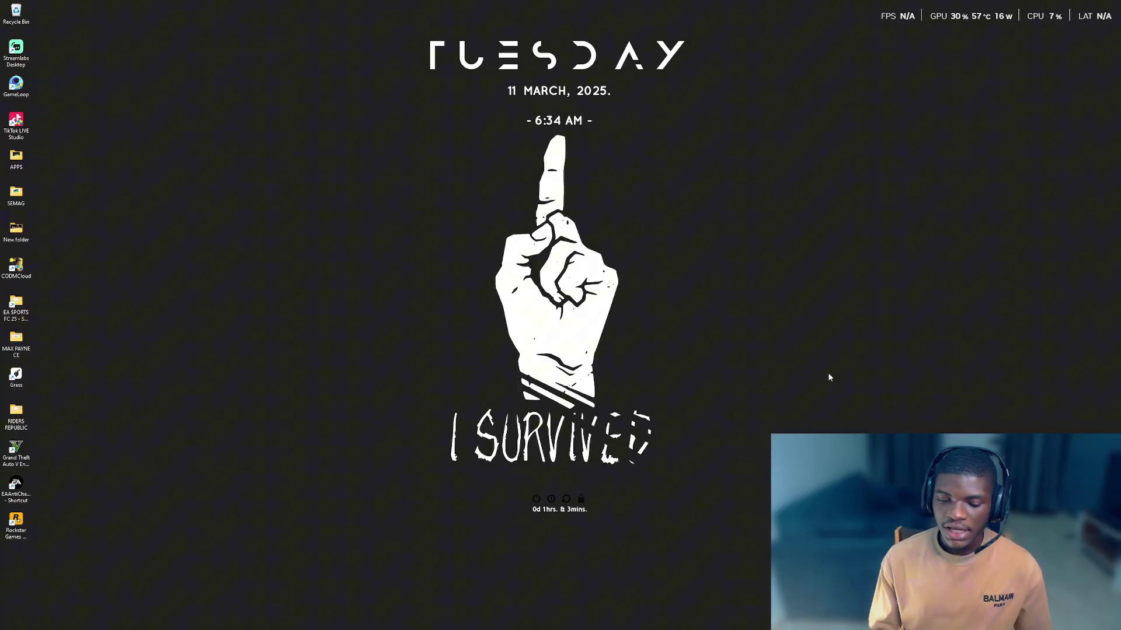
right_click(804, 333)
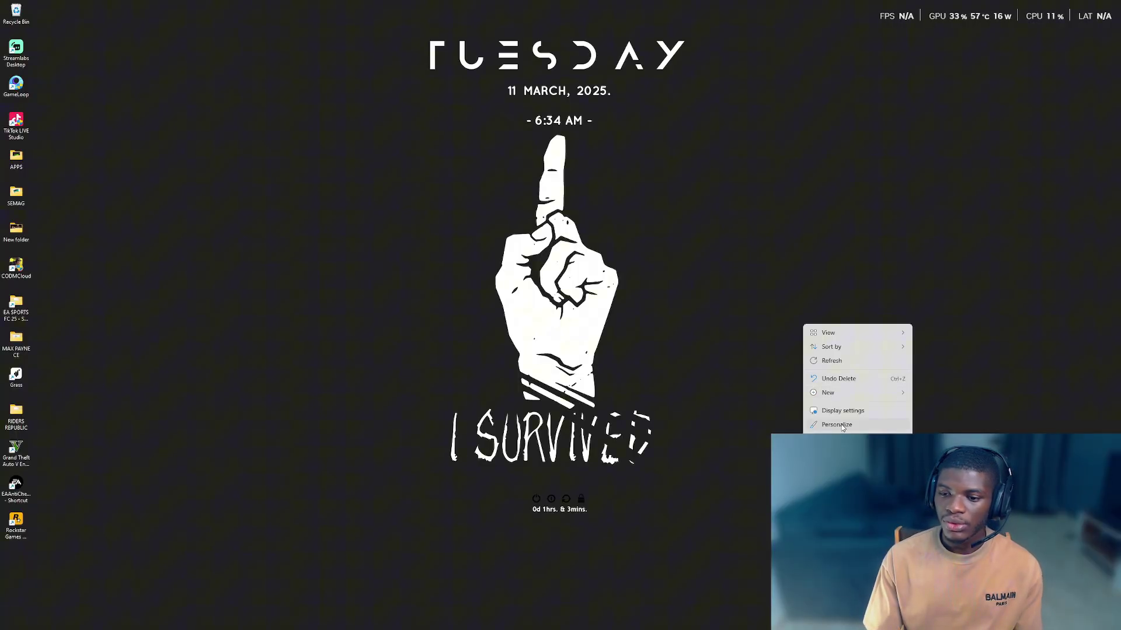
right_click(735, 235)
left_click(781, 324)
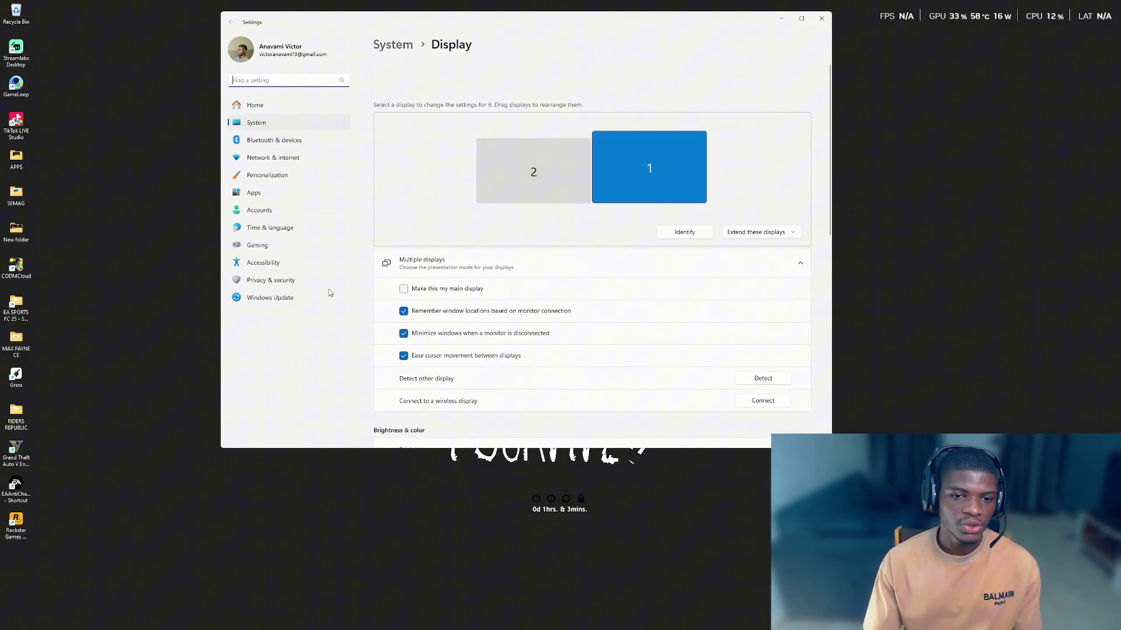
Open the default graphics settings and examine the GPU scheduling and windowed games optimization options.
scroll(598, 348, "down", 10)
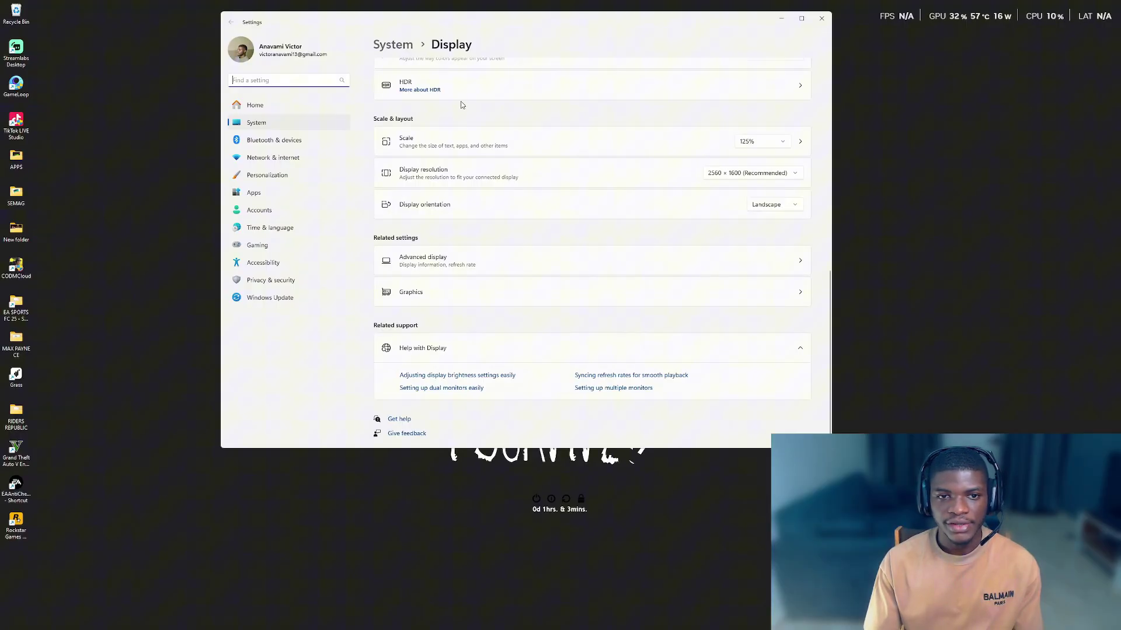
scroll(461, 100, "up", 2)
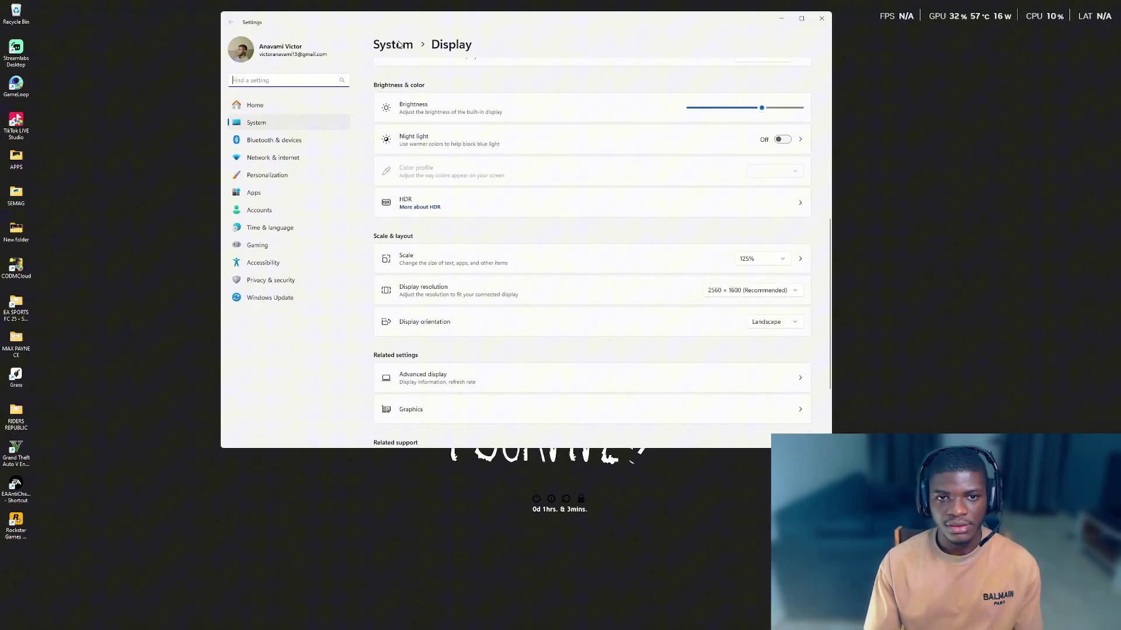
scroll(496, 309, "up", 5)
scroll(486, 271, "down", 10)
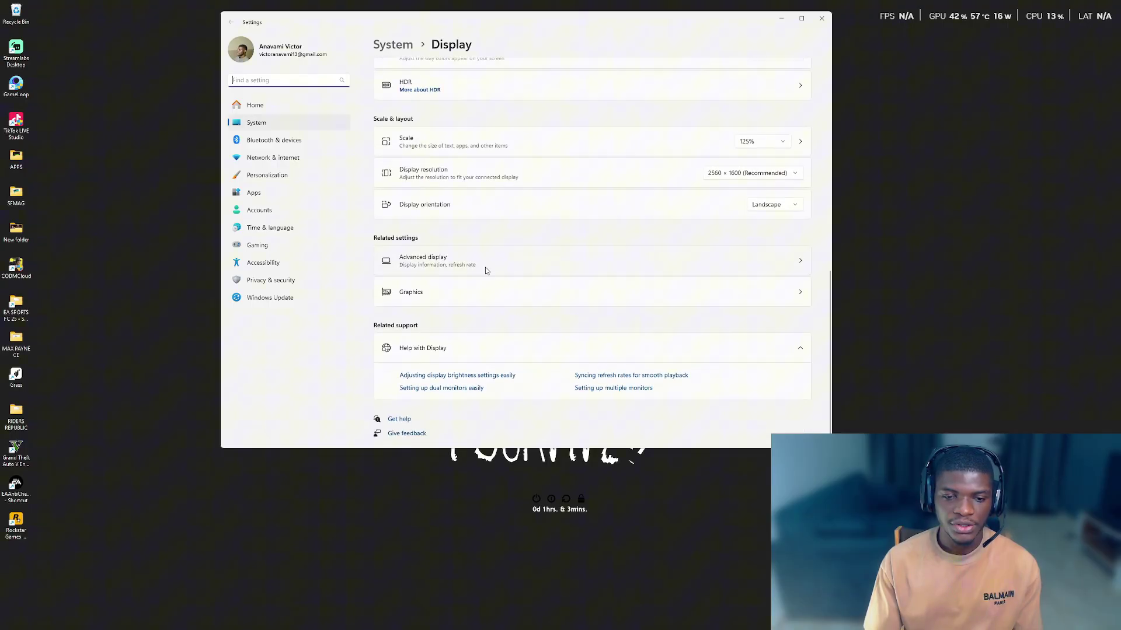
left_click(625, 297)
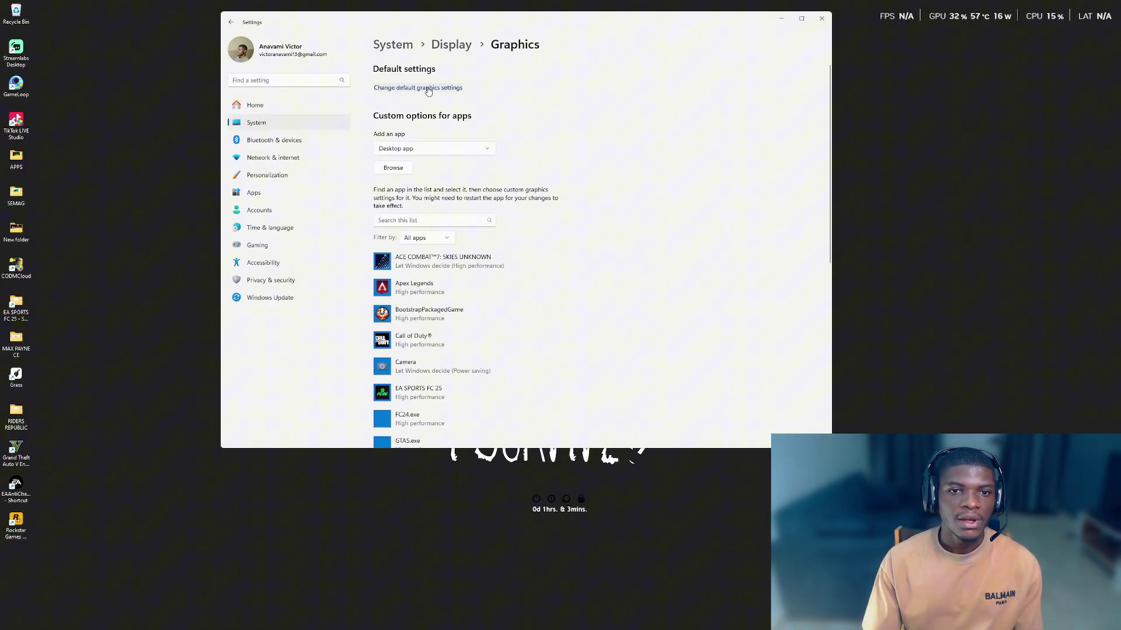
left_click(416, 88)
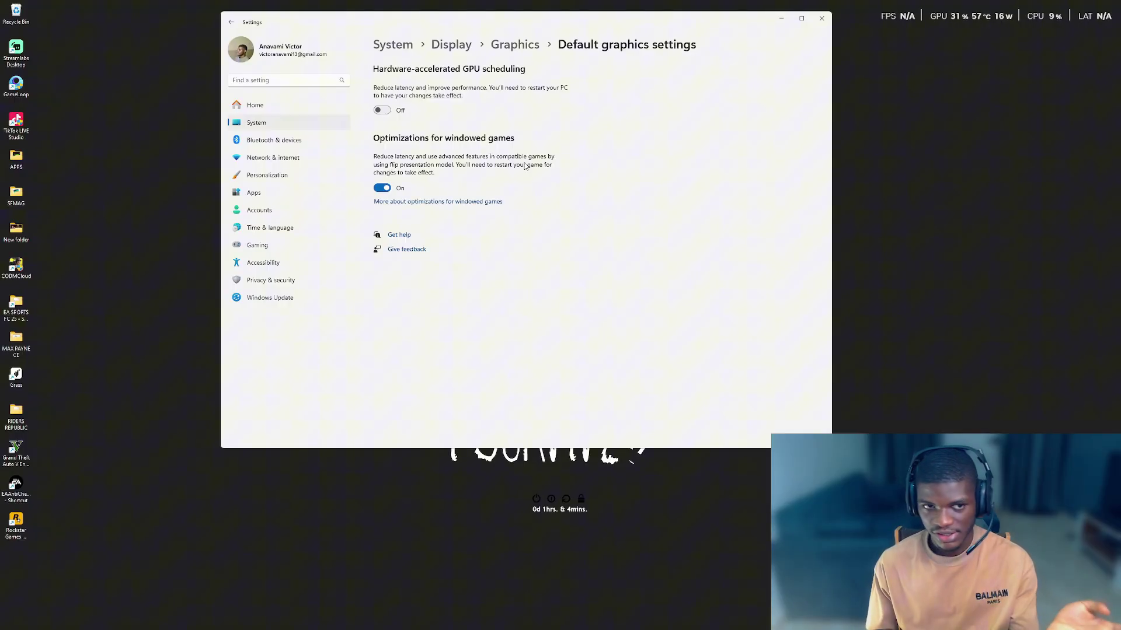
Search Windows Settings for "game" and close the Settings window.
left_click(266, 82)
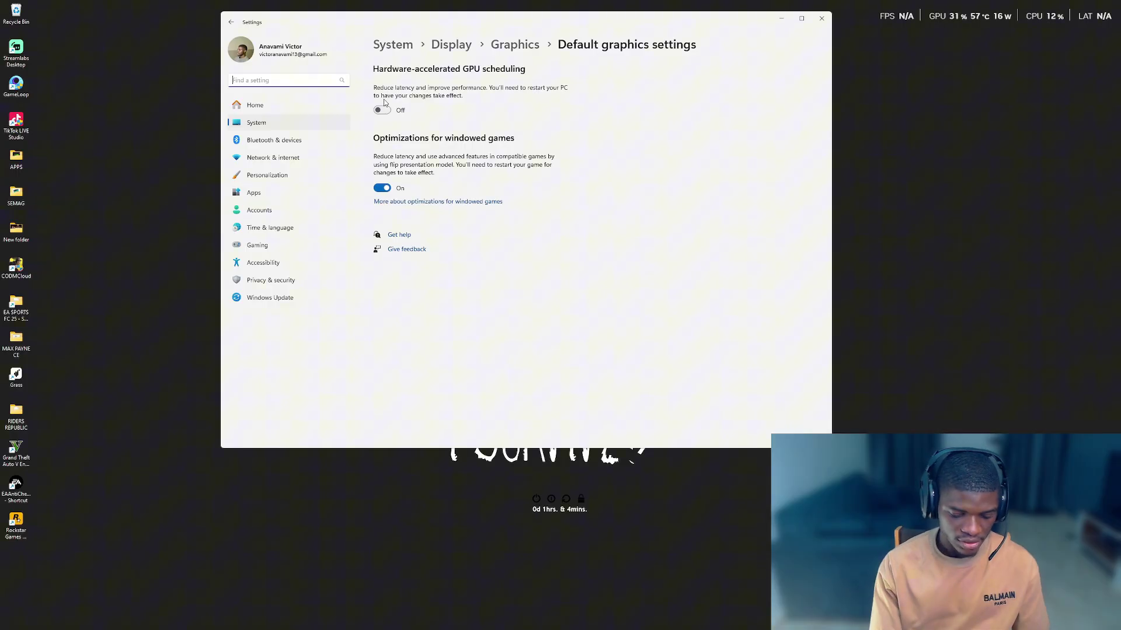
type("game")
left_click(281, 98)
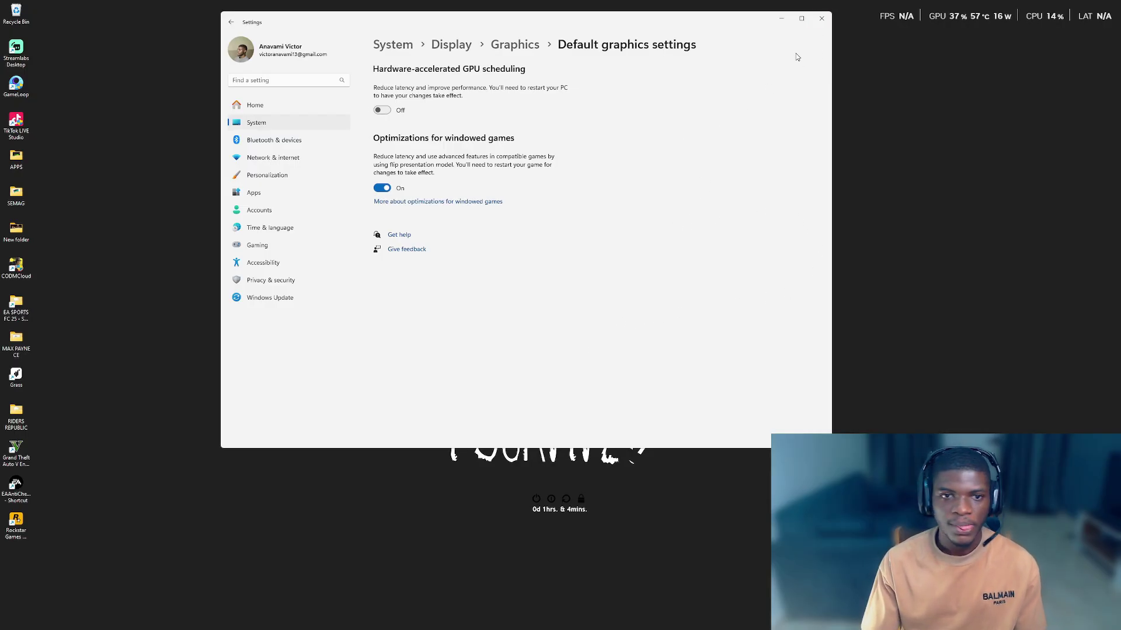
left_click(820, 18)
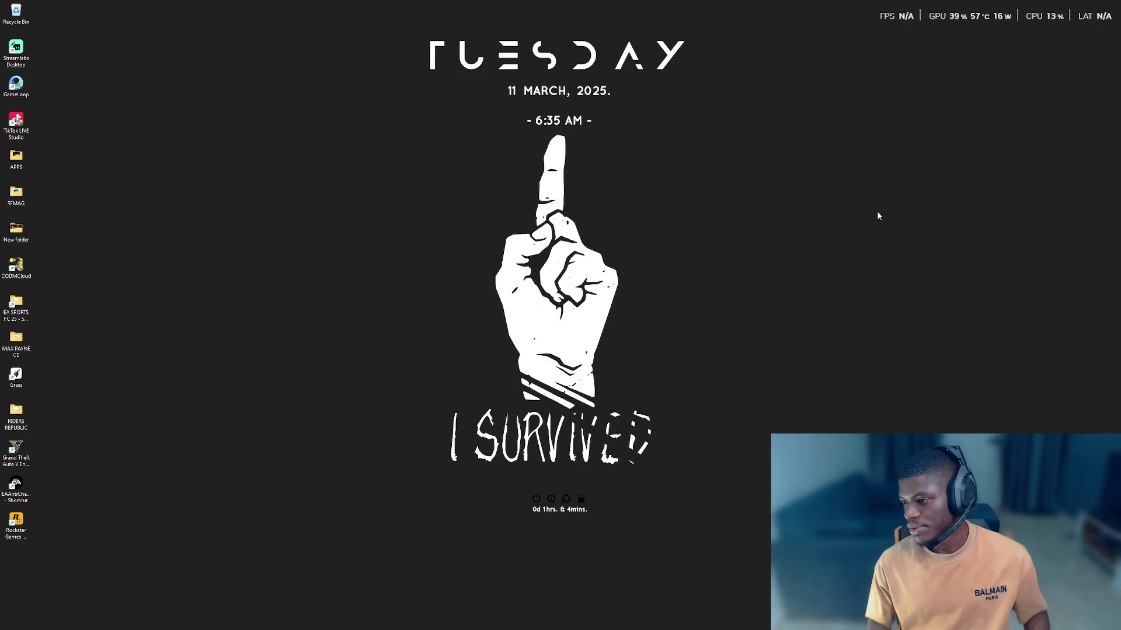